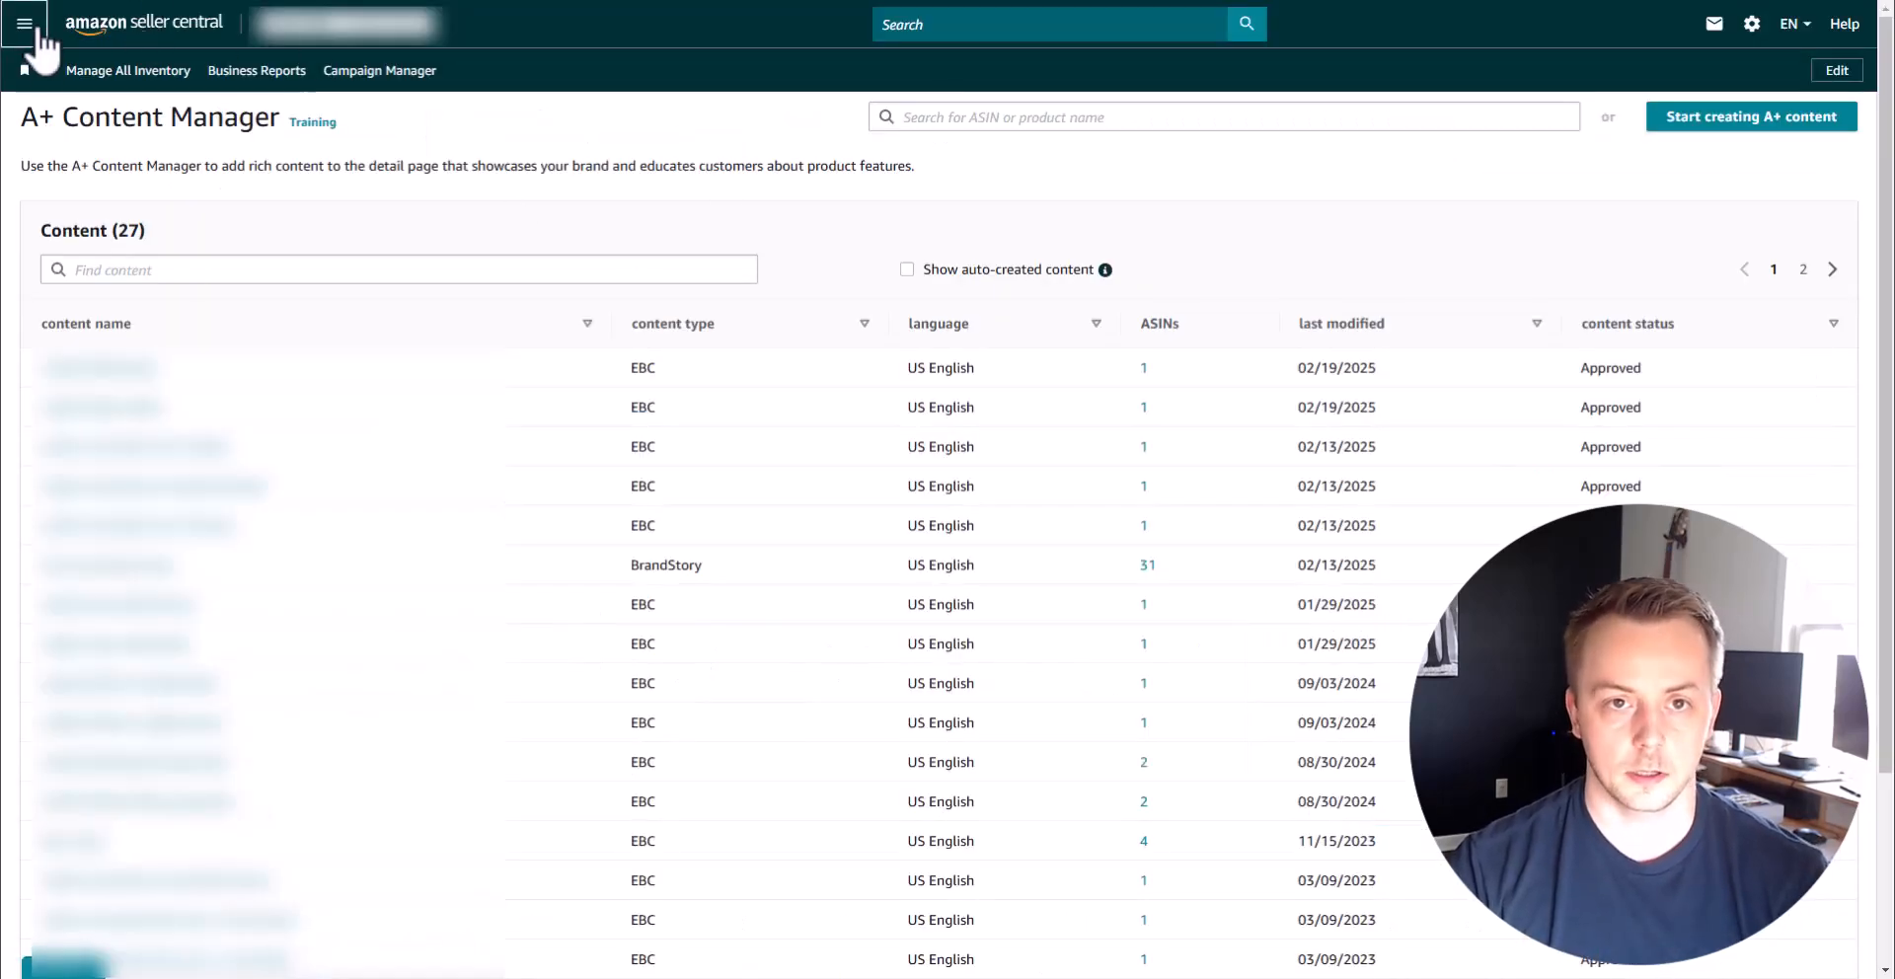
# Go to the A+ Content Manager and open the "wallet bifold coffee (engraved)" content for editing.
pyautogui.click(38, 29)
pyautogui.moveTo(115, 221)
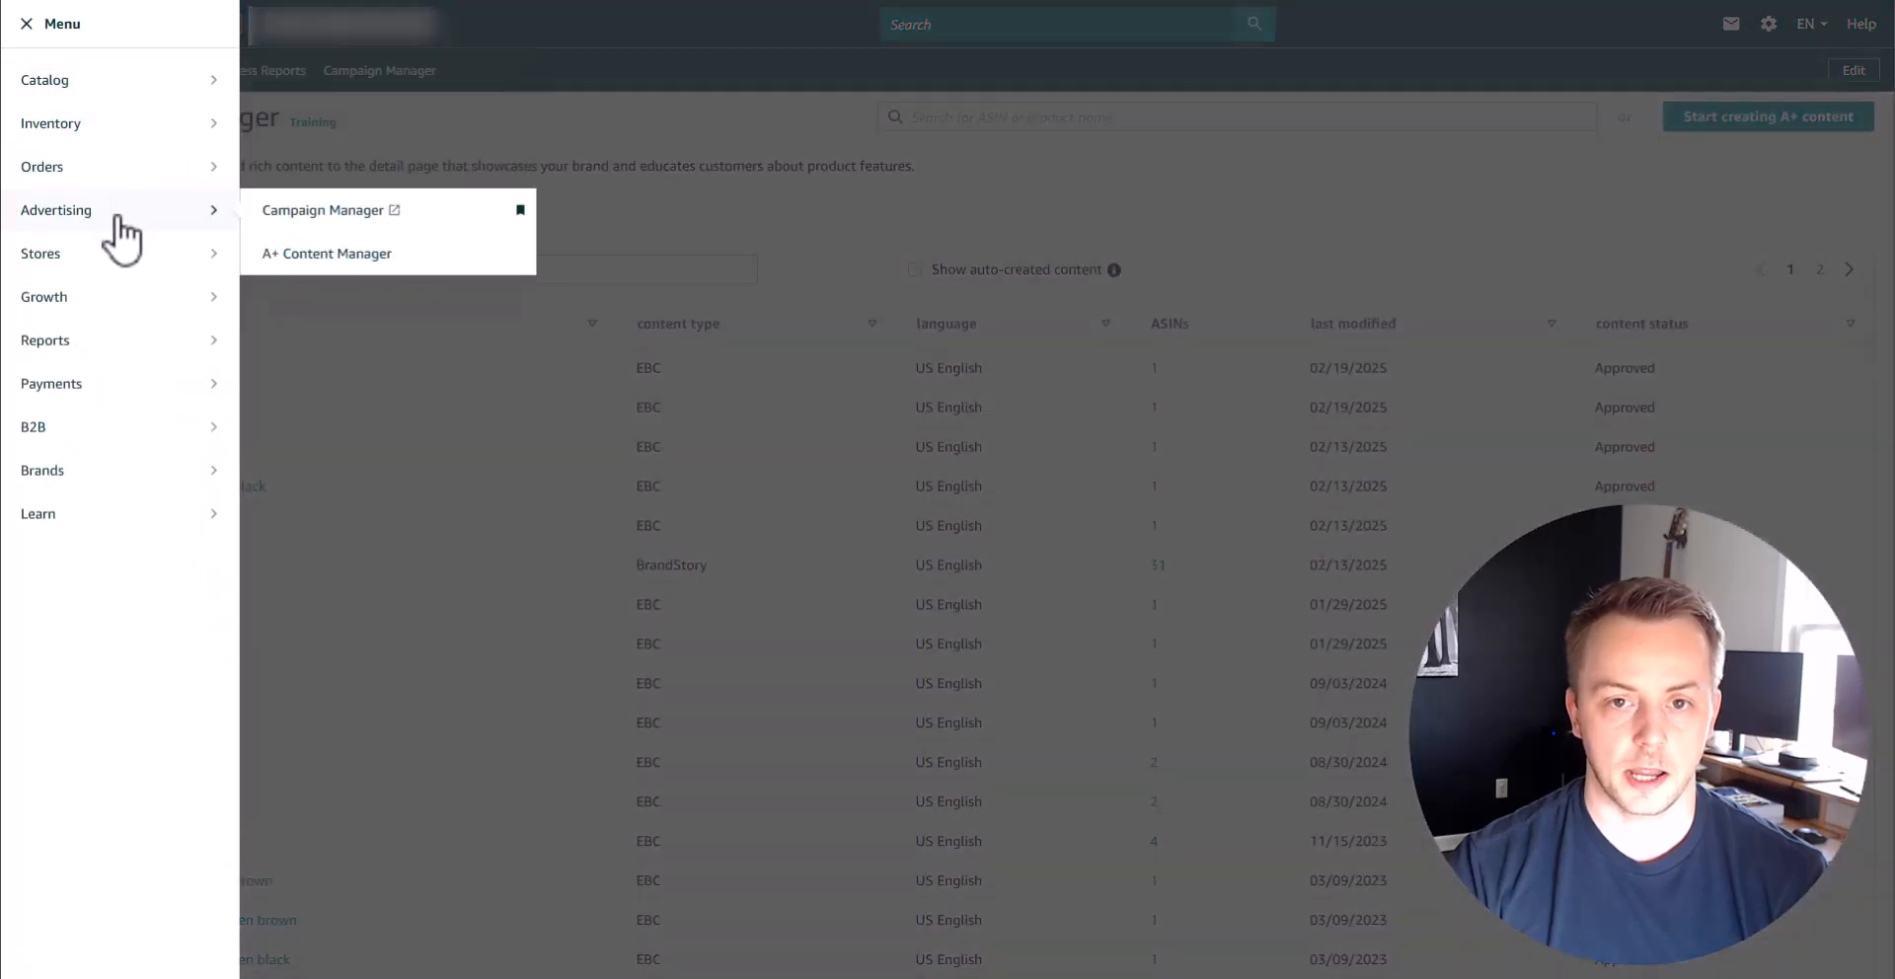
pyautogui.click(314, 253)
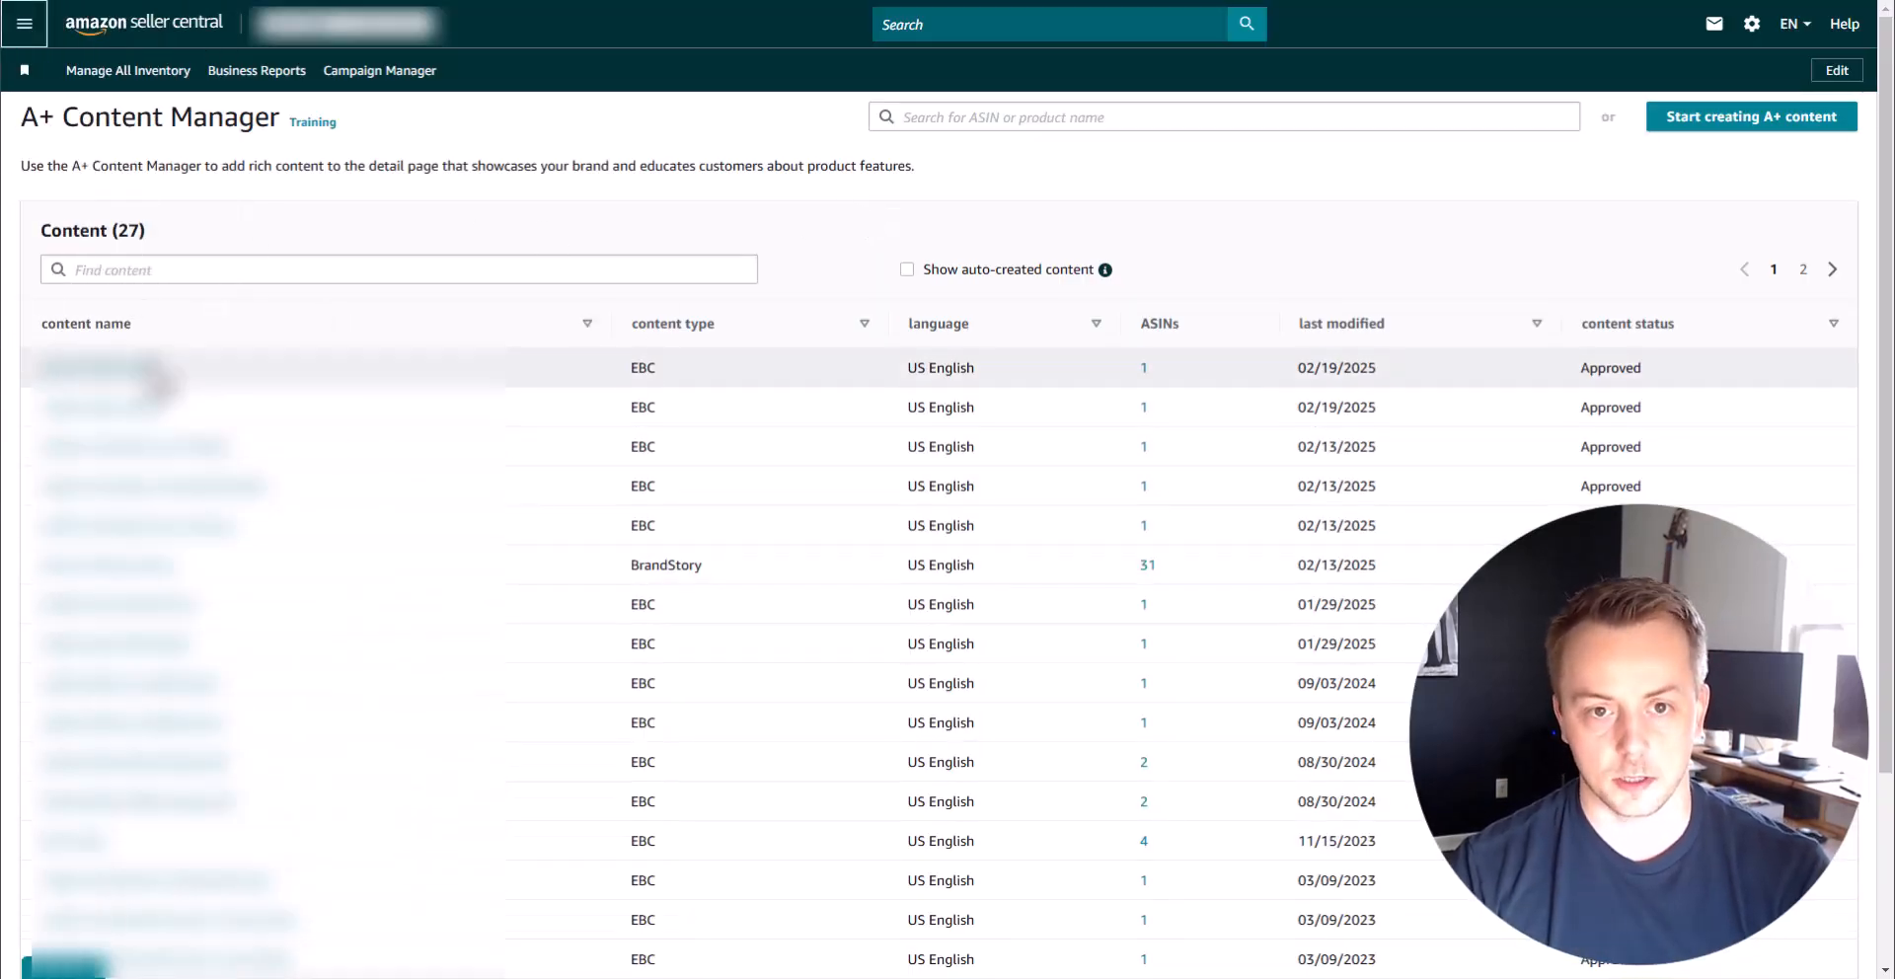
pyautogui.click(331, 1)
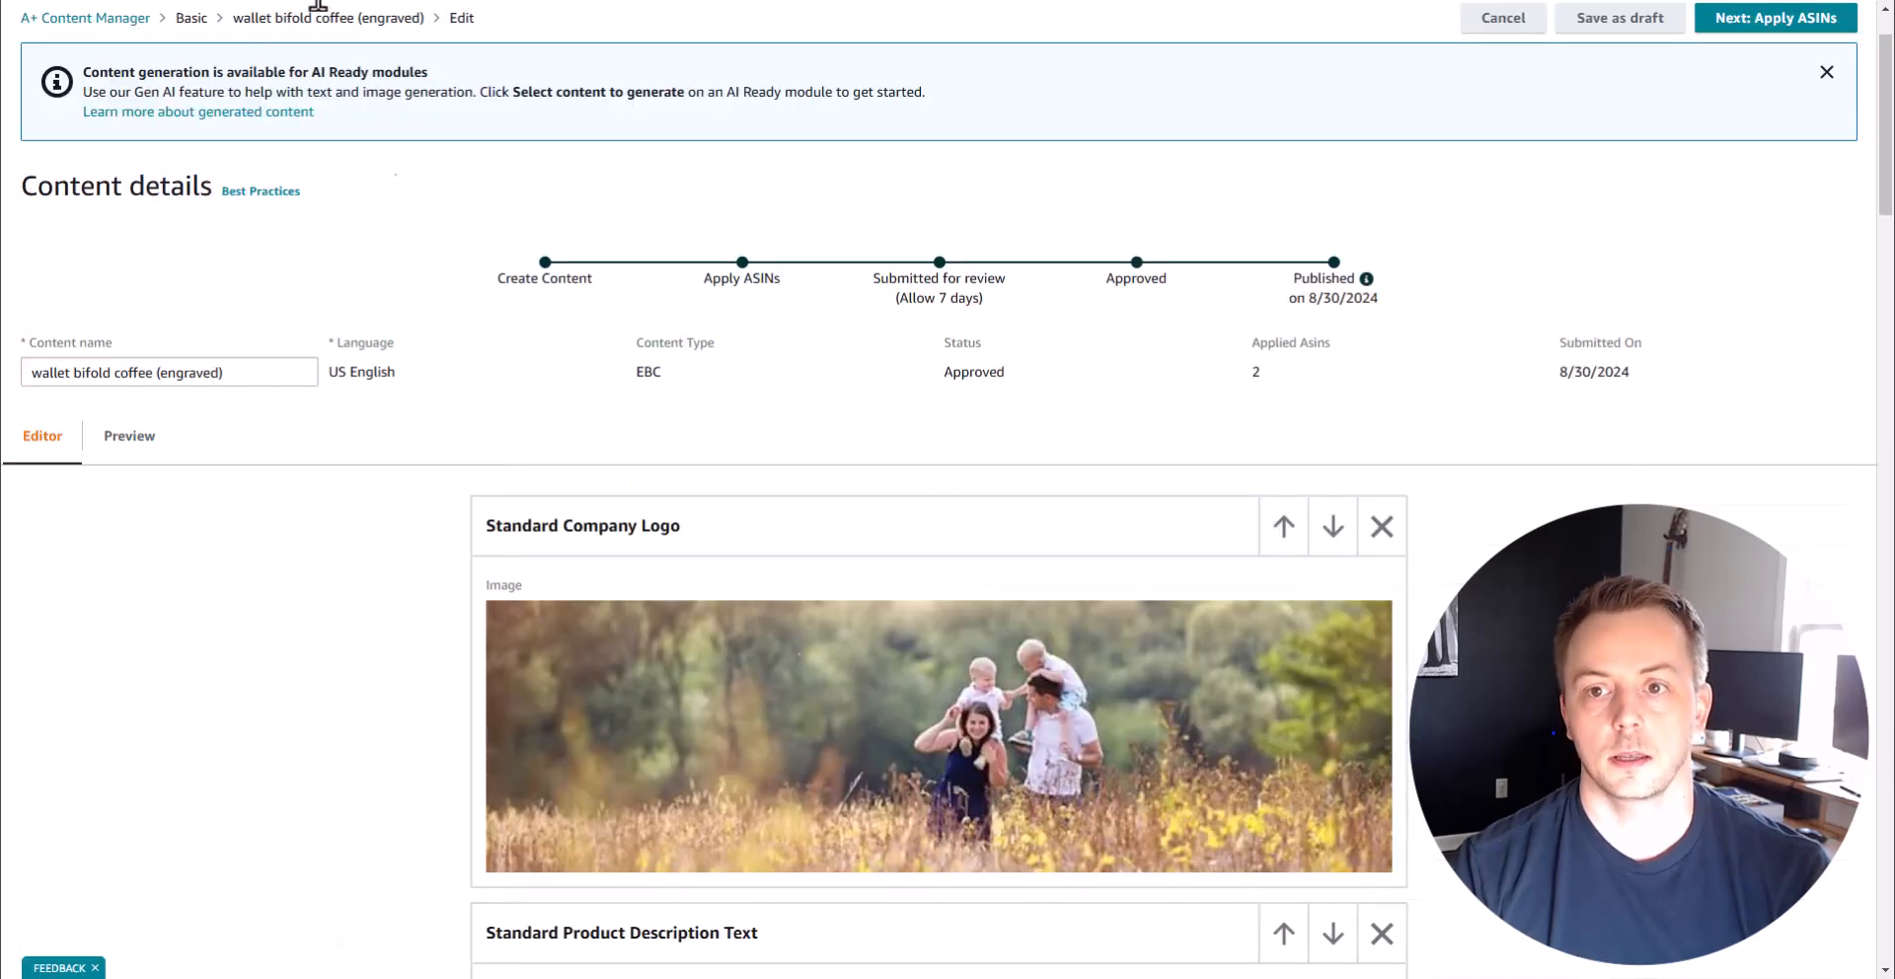
pyautogui.moveTo(751, 641)
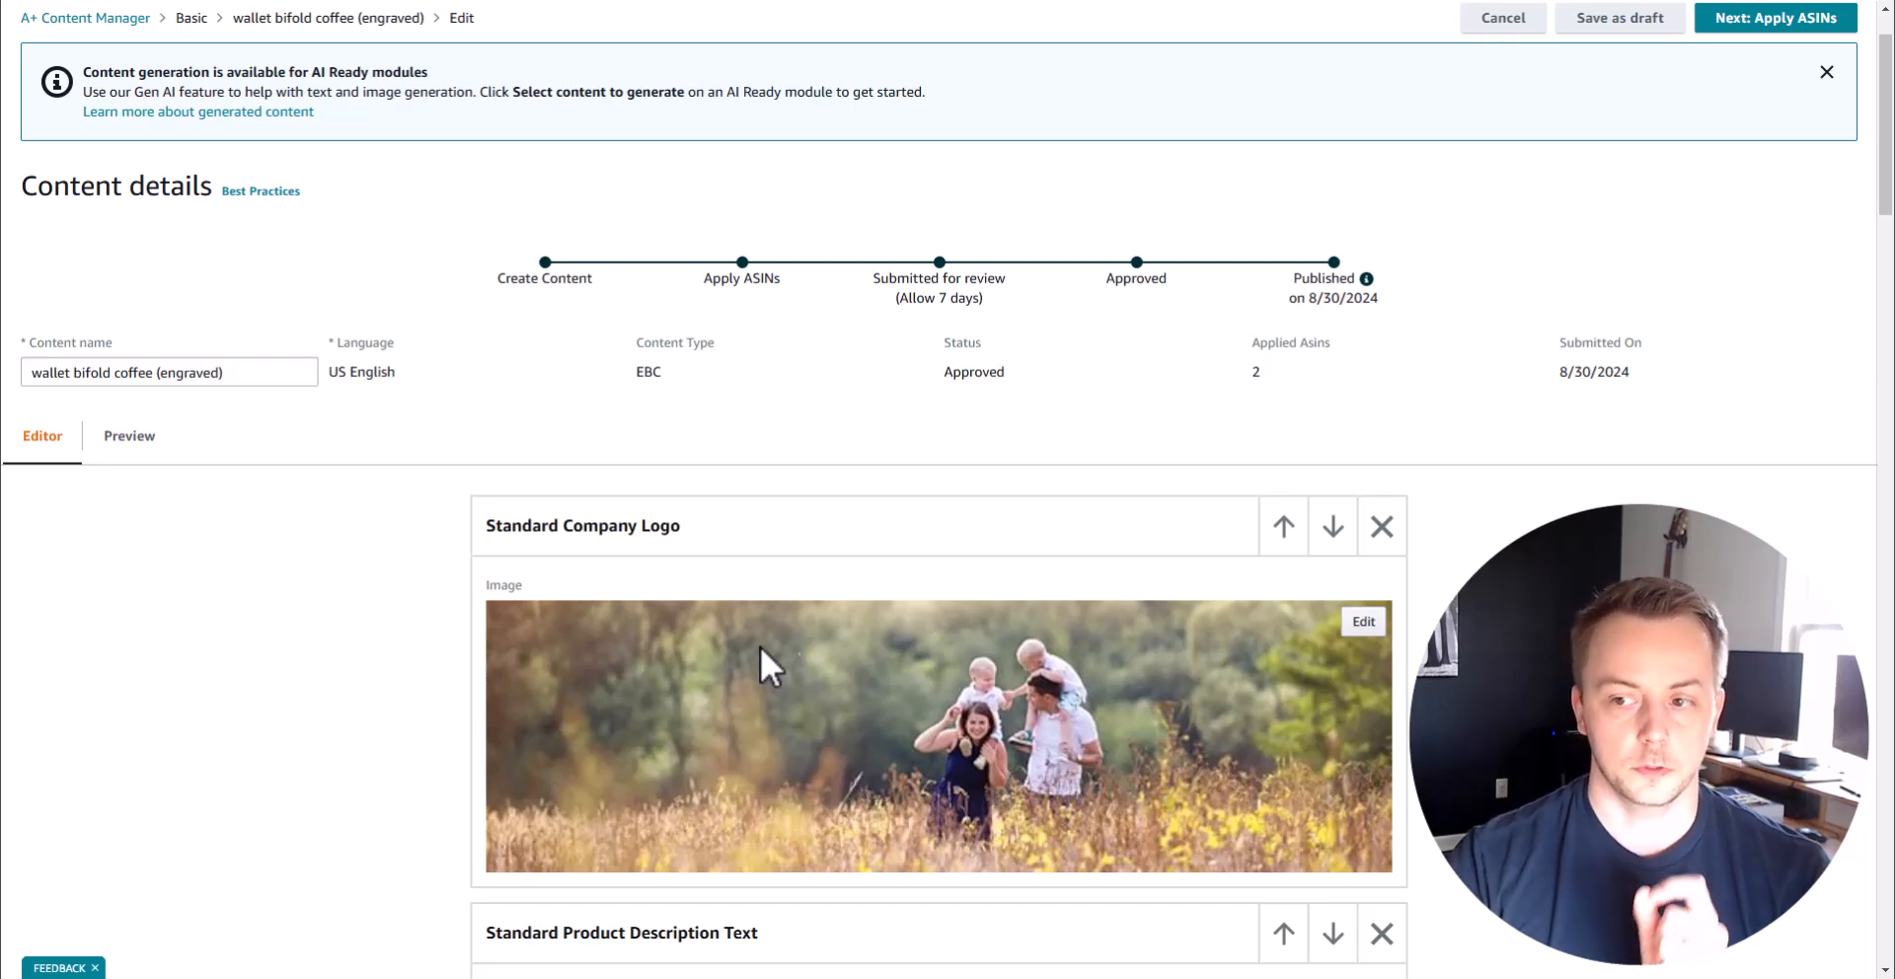
# Open the Standard Company Logo image for editing and examine its image keywords.
pyautogui.click(1365, 622)
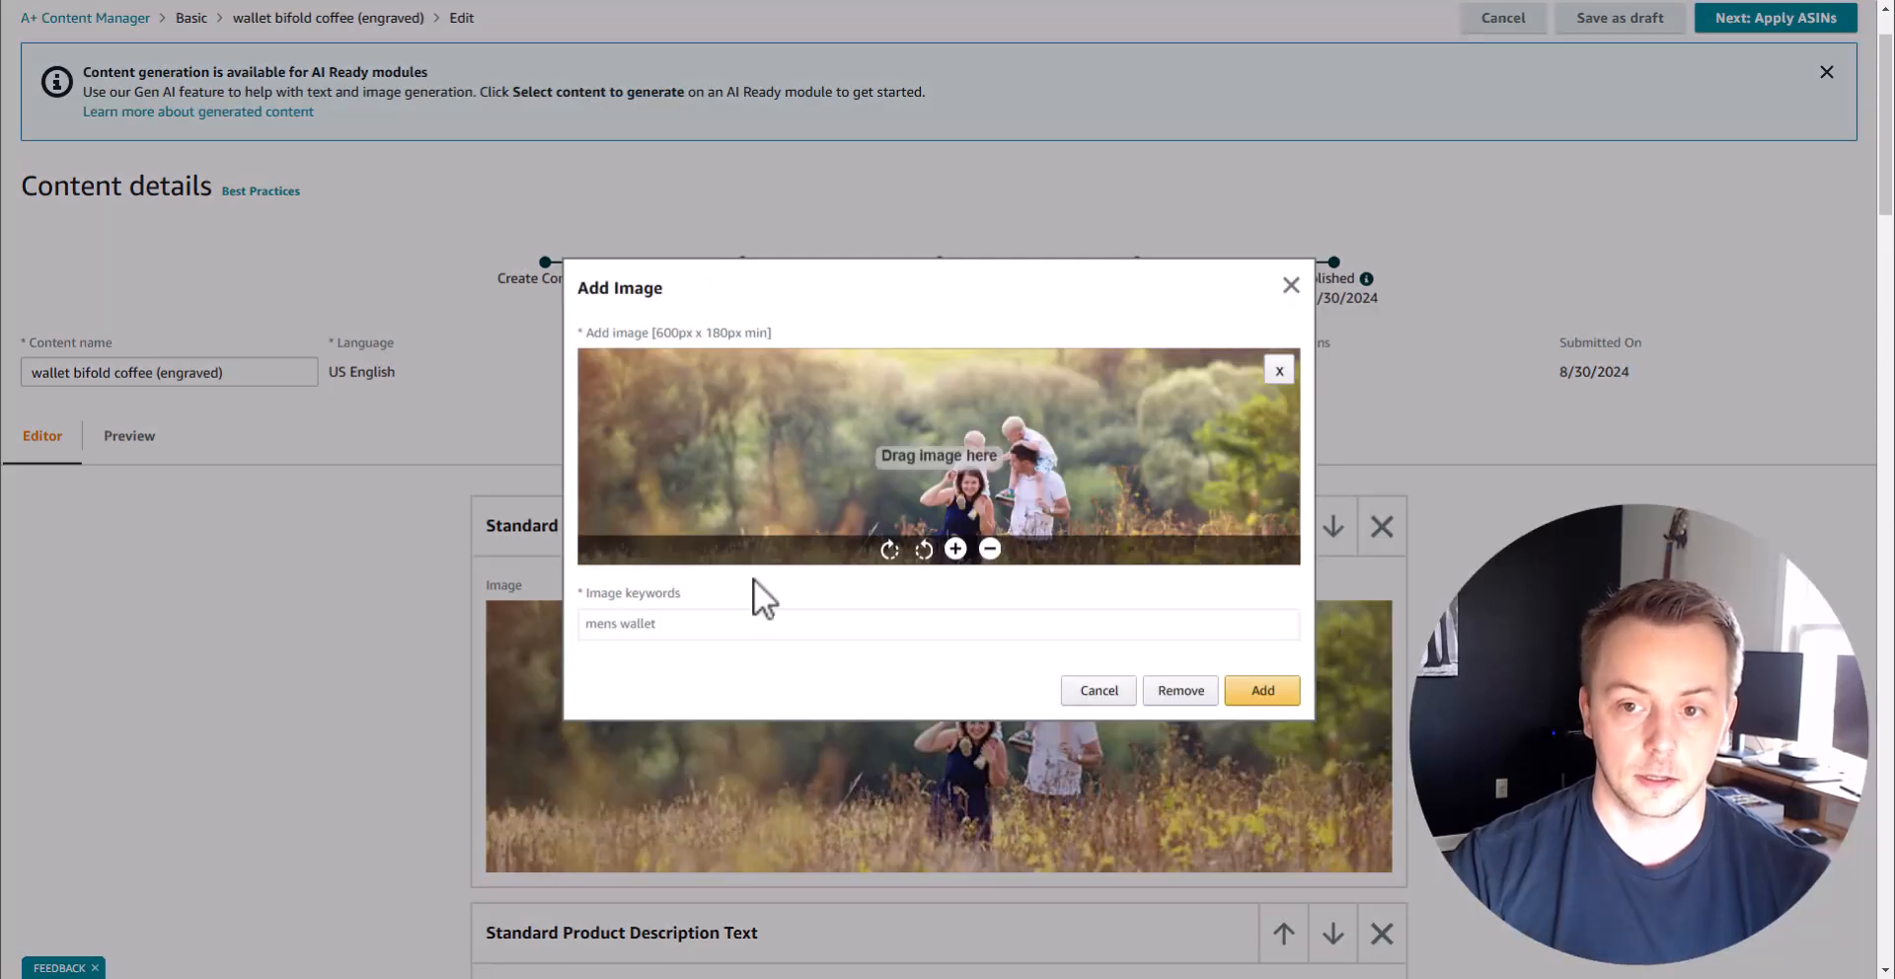
pyautogui.click(674, 627)
pyautogui.press('Escape')
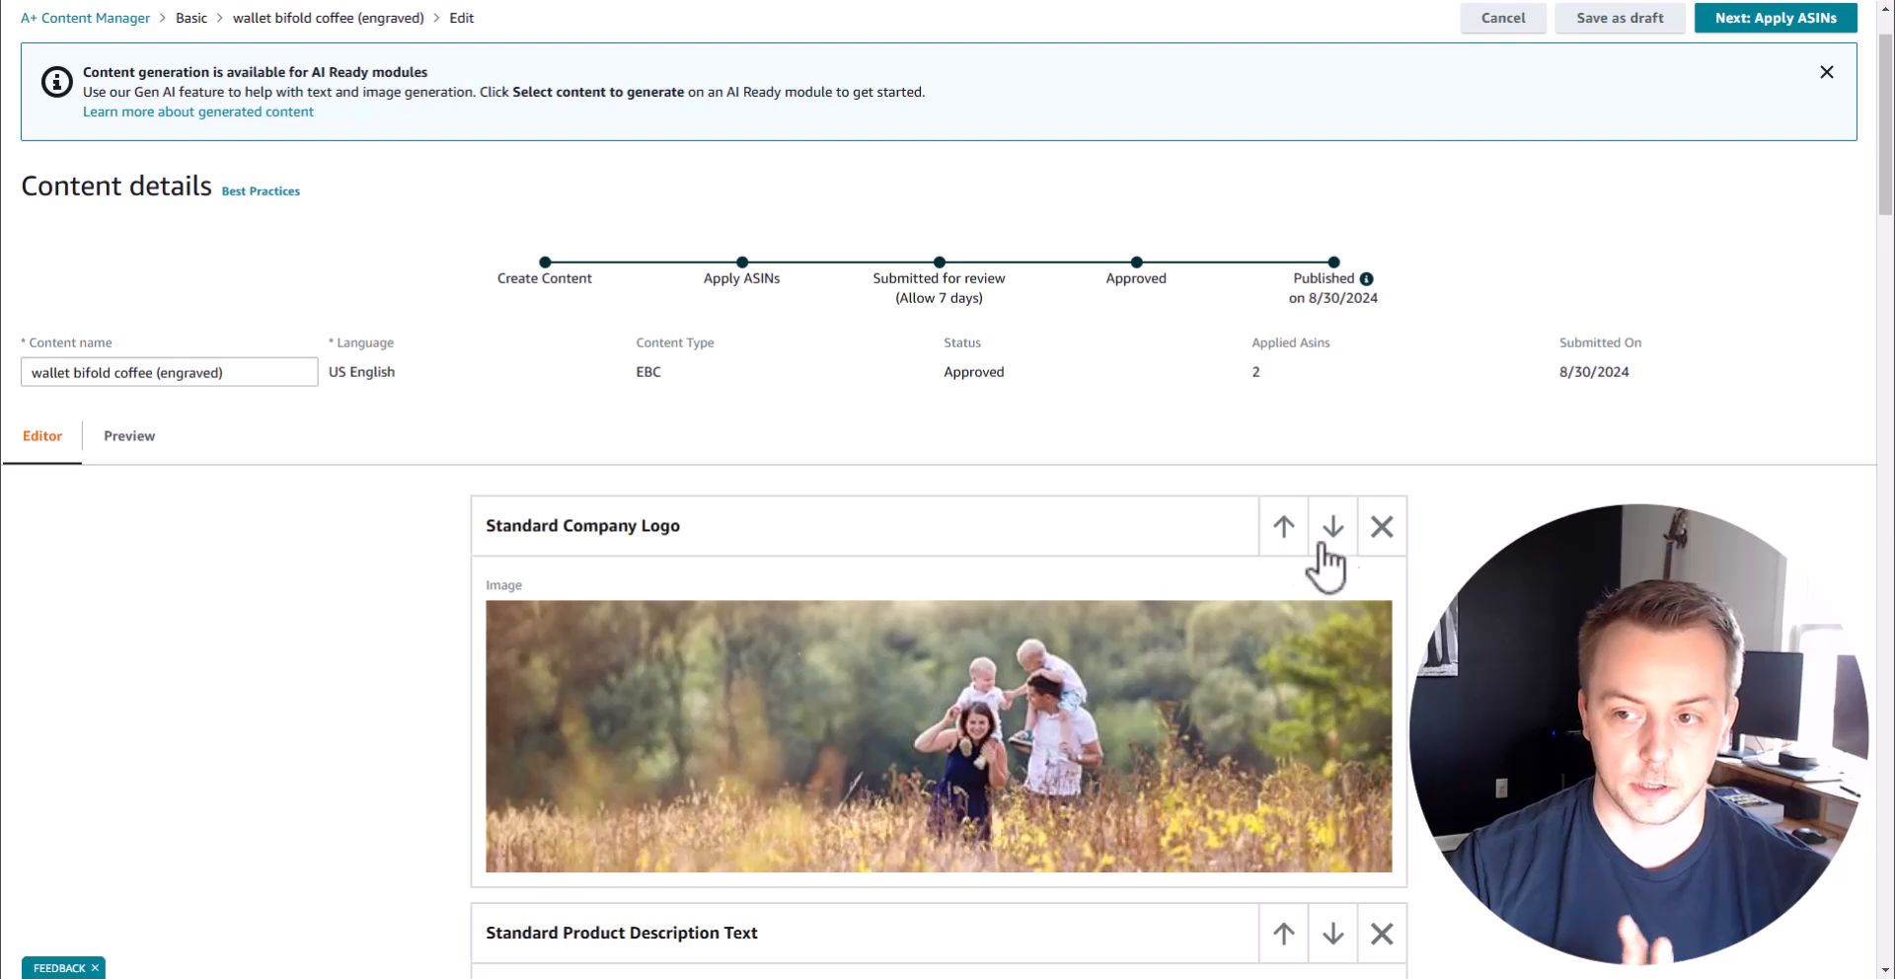
pyautogui.click(1377, 621)
pyautogui.click(681, 625)
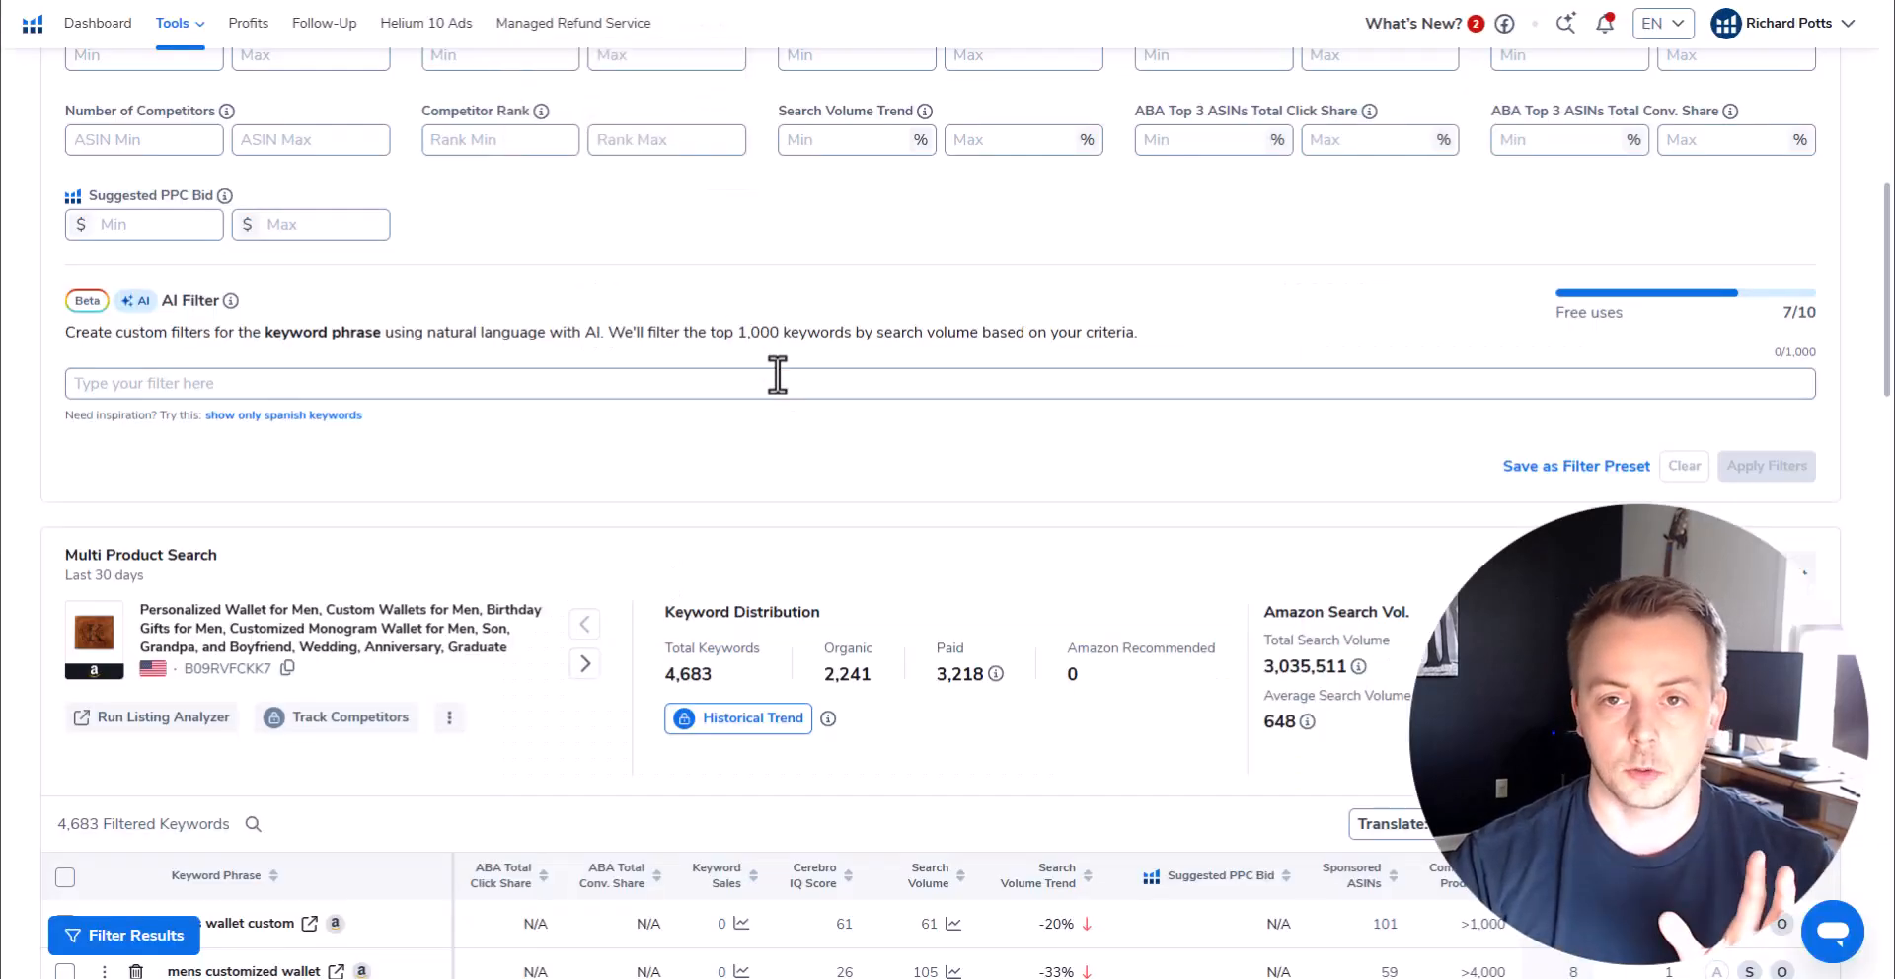
# Switch to Helium 10 and examine the keyword filters, word frequency and keyword list for the four entered competitor ASINs.
pyautogui.click(789, 383)
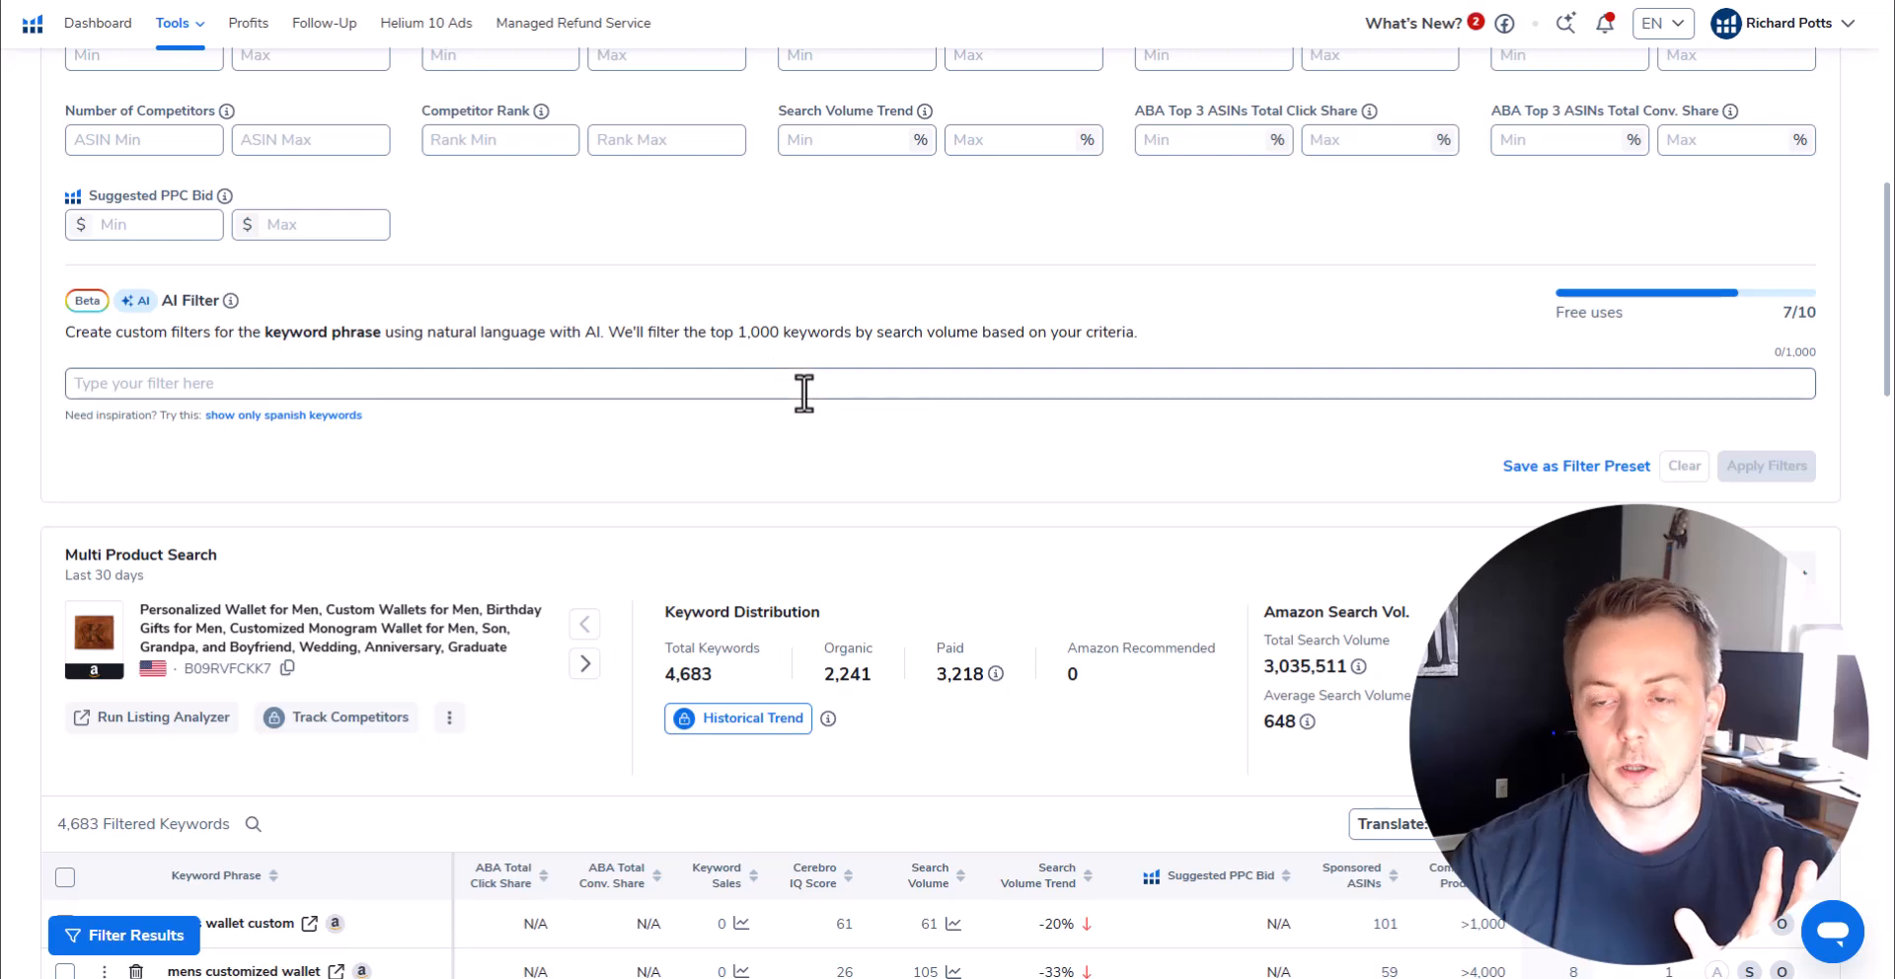
pyautogui.scroll(6, 805, 392)
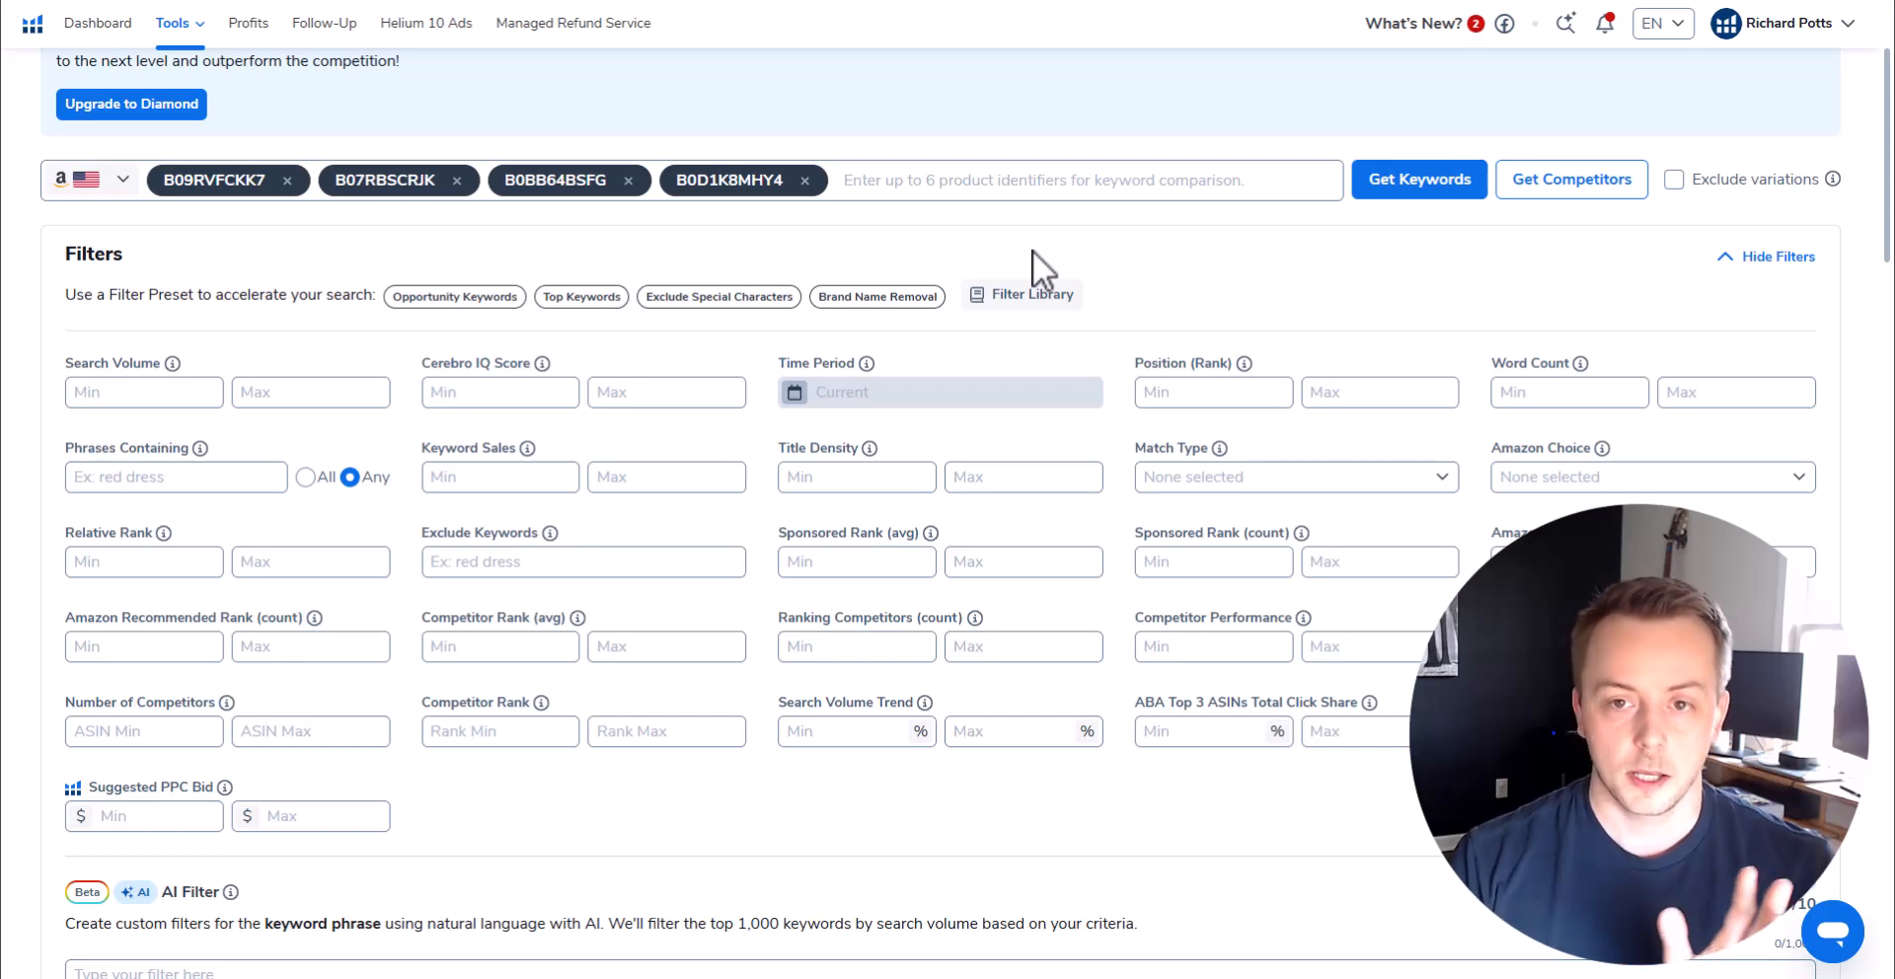
pyautogui.scroll(-3, 1032, 251)
pyautogui.scroll(-2, 1032, 250)
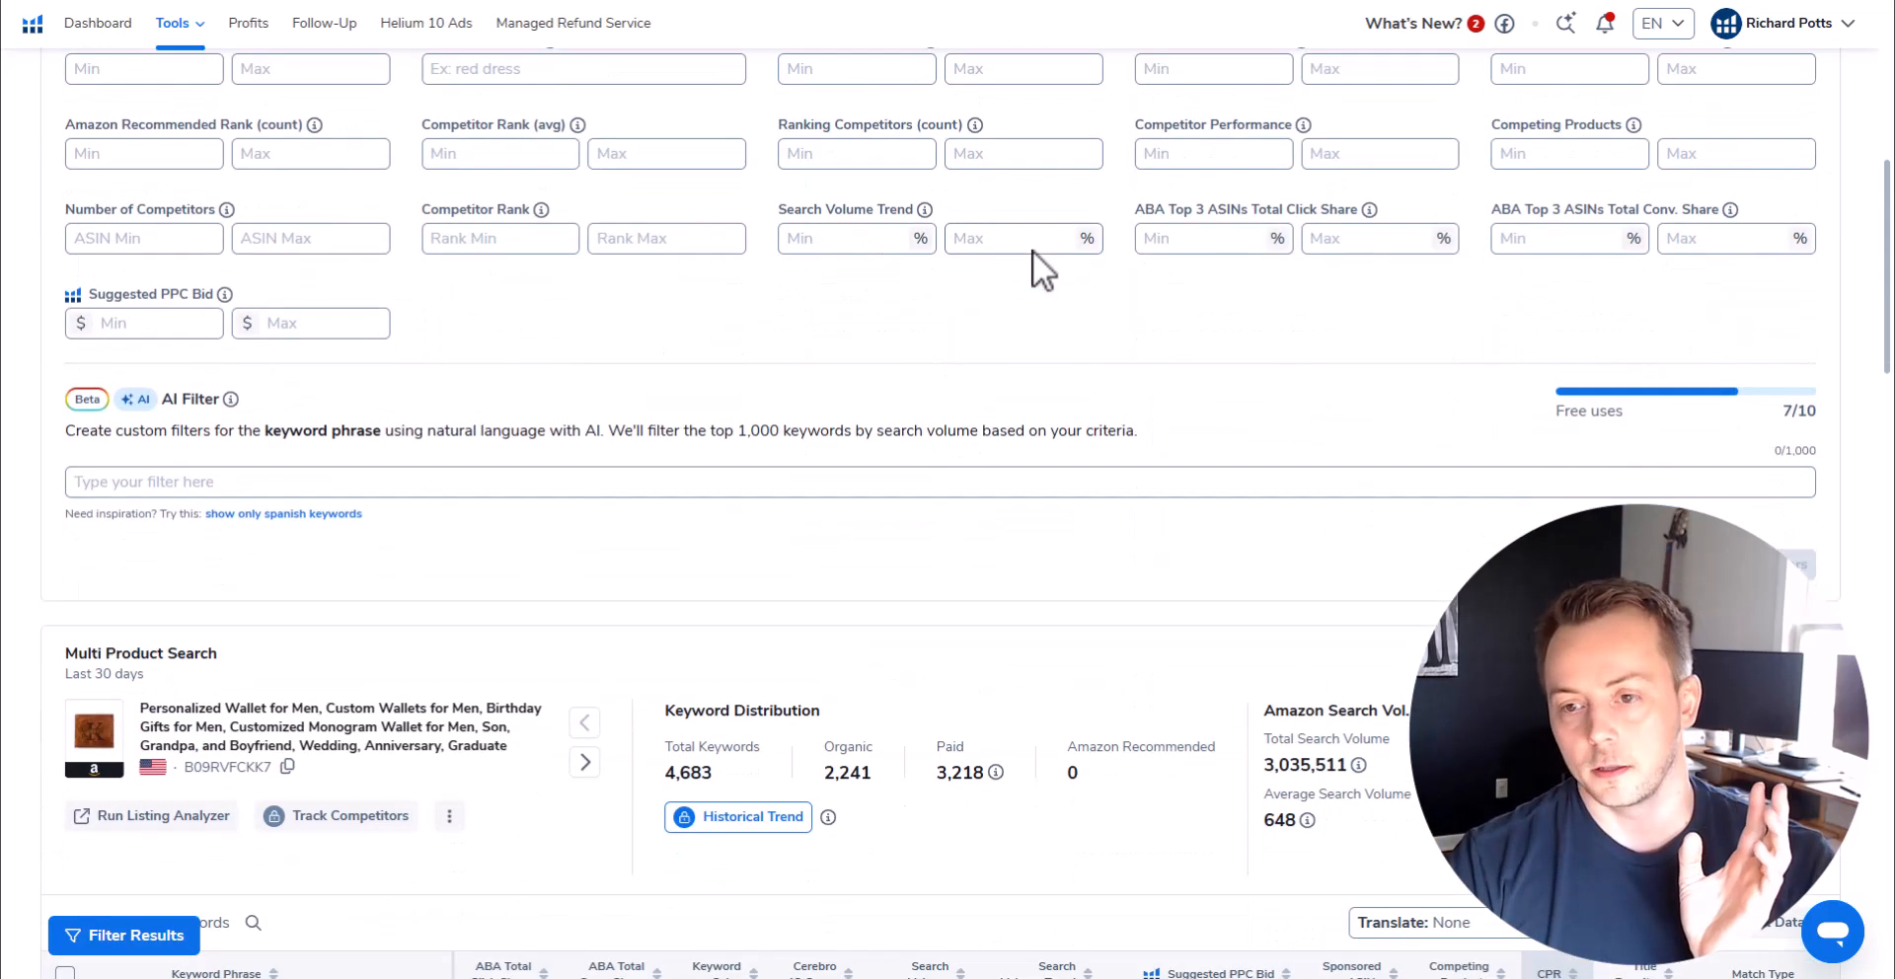
pyautogui.scroll(4, 1033, 250)
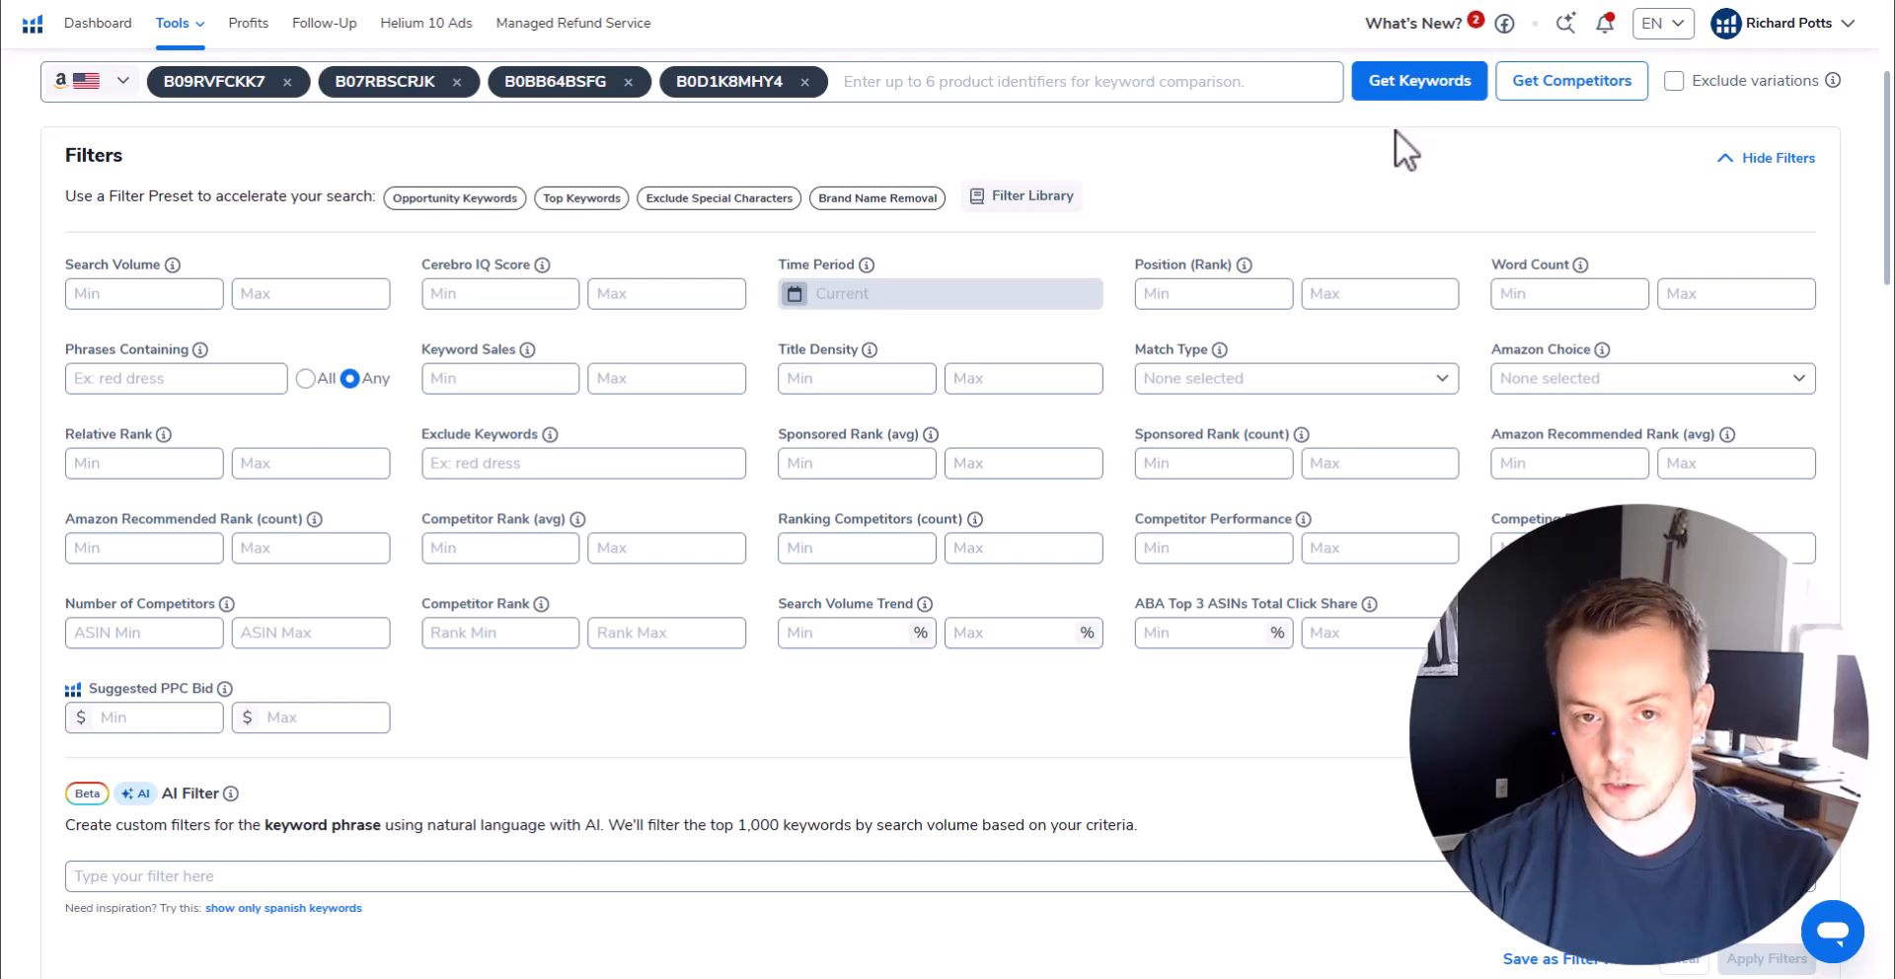
pyautogui.moveTo(195, 38)
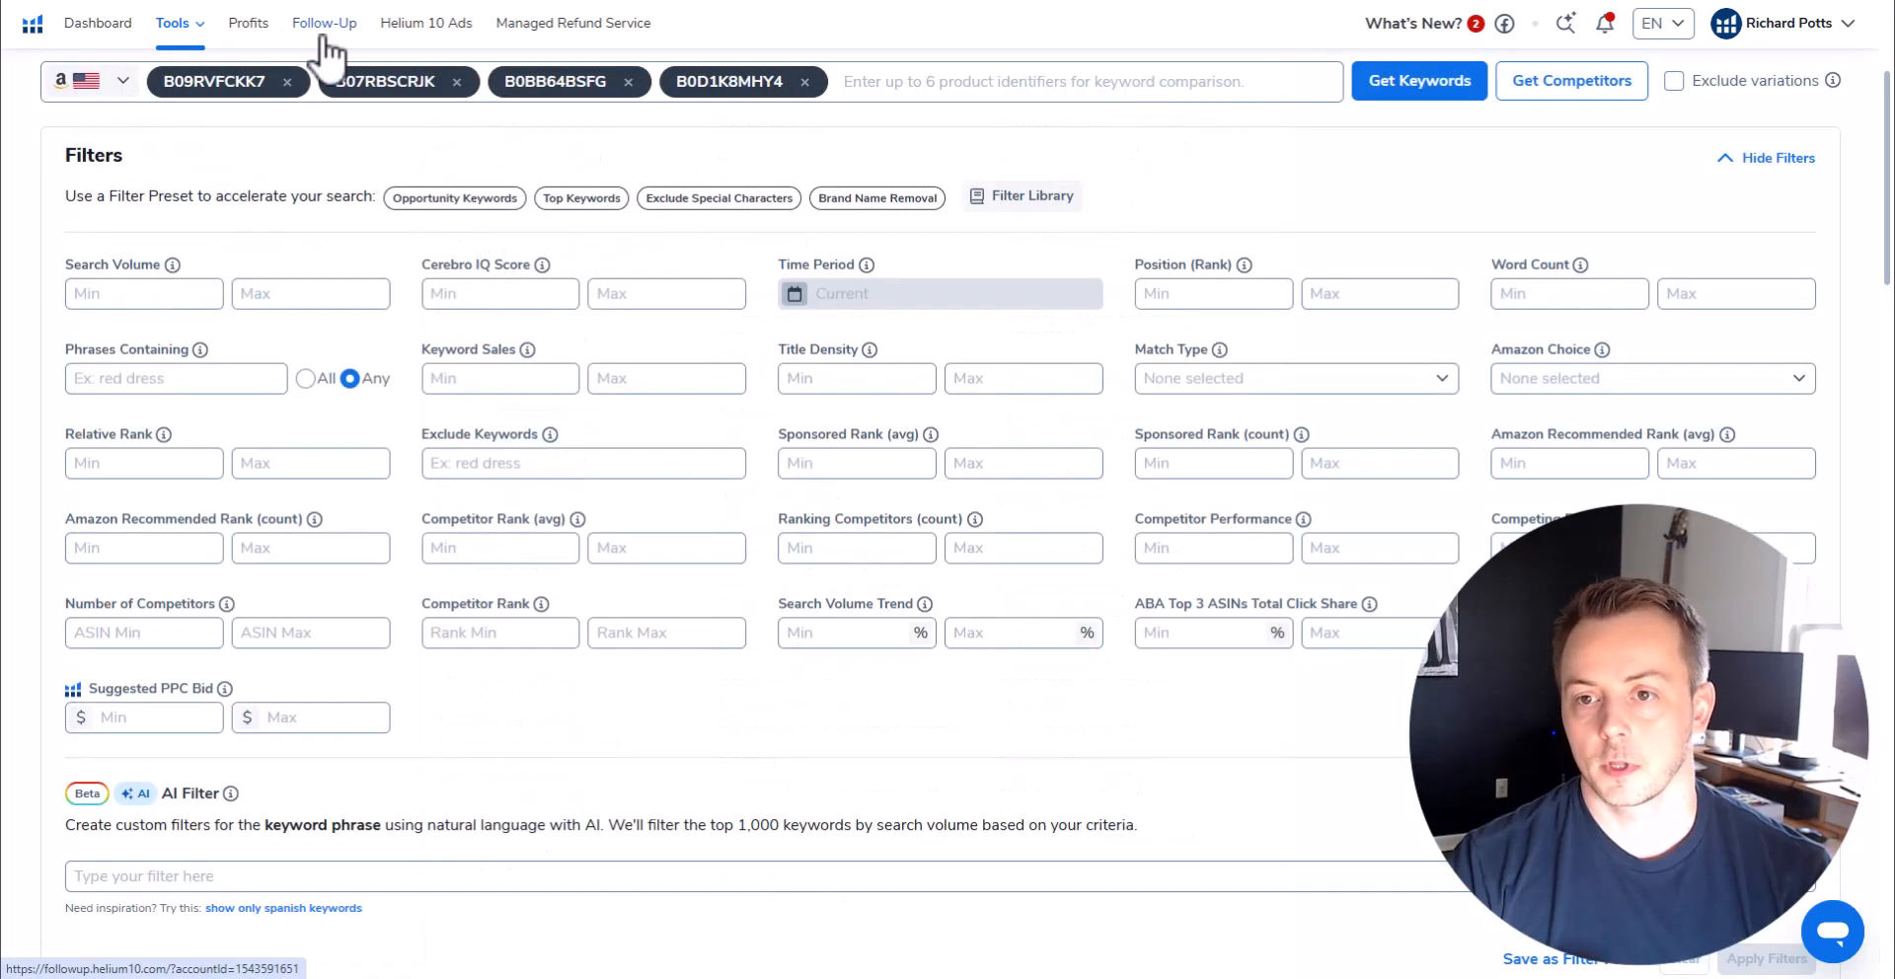
pyautogui.scroll(-10, 1145, 205)
pyautogui.scroll(-2, 1141, 181)
pyautogui.moveTo(235, 664)
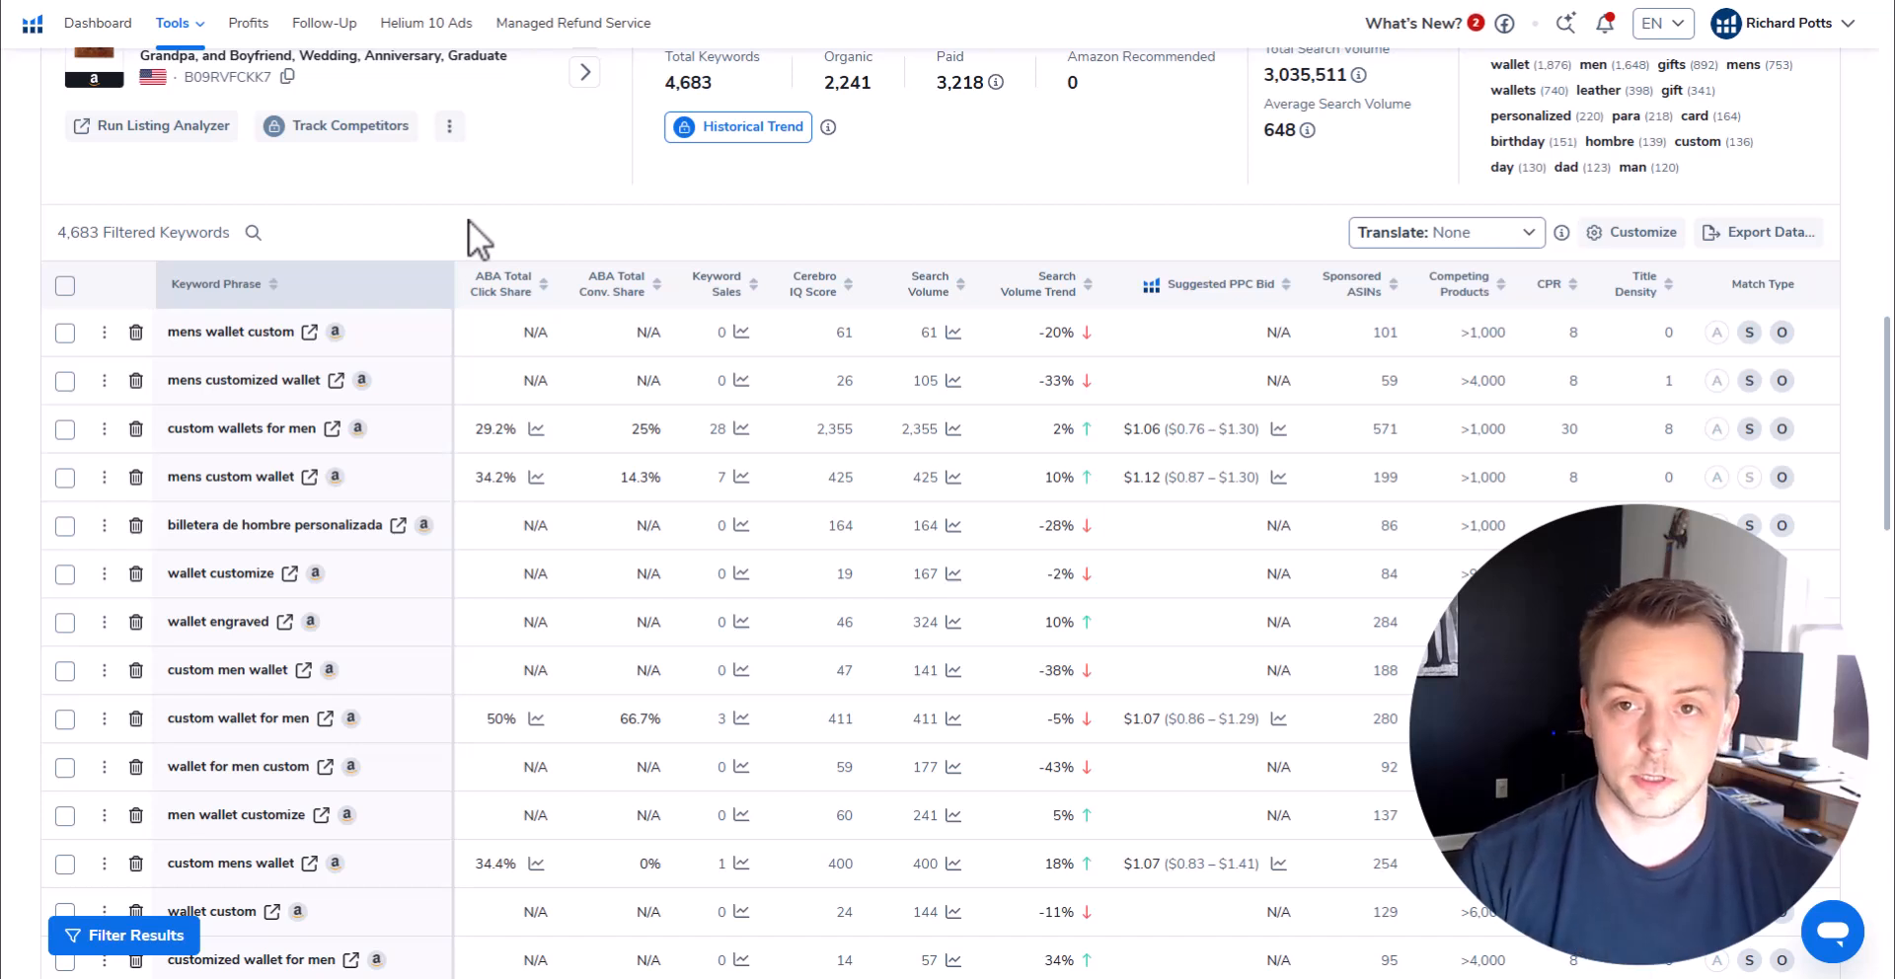
pyautogui.scroll(4, 470, 221)
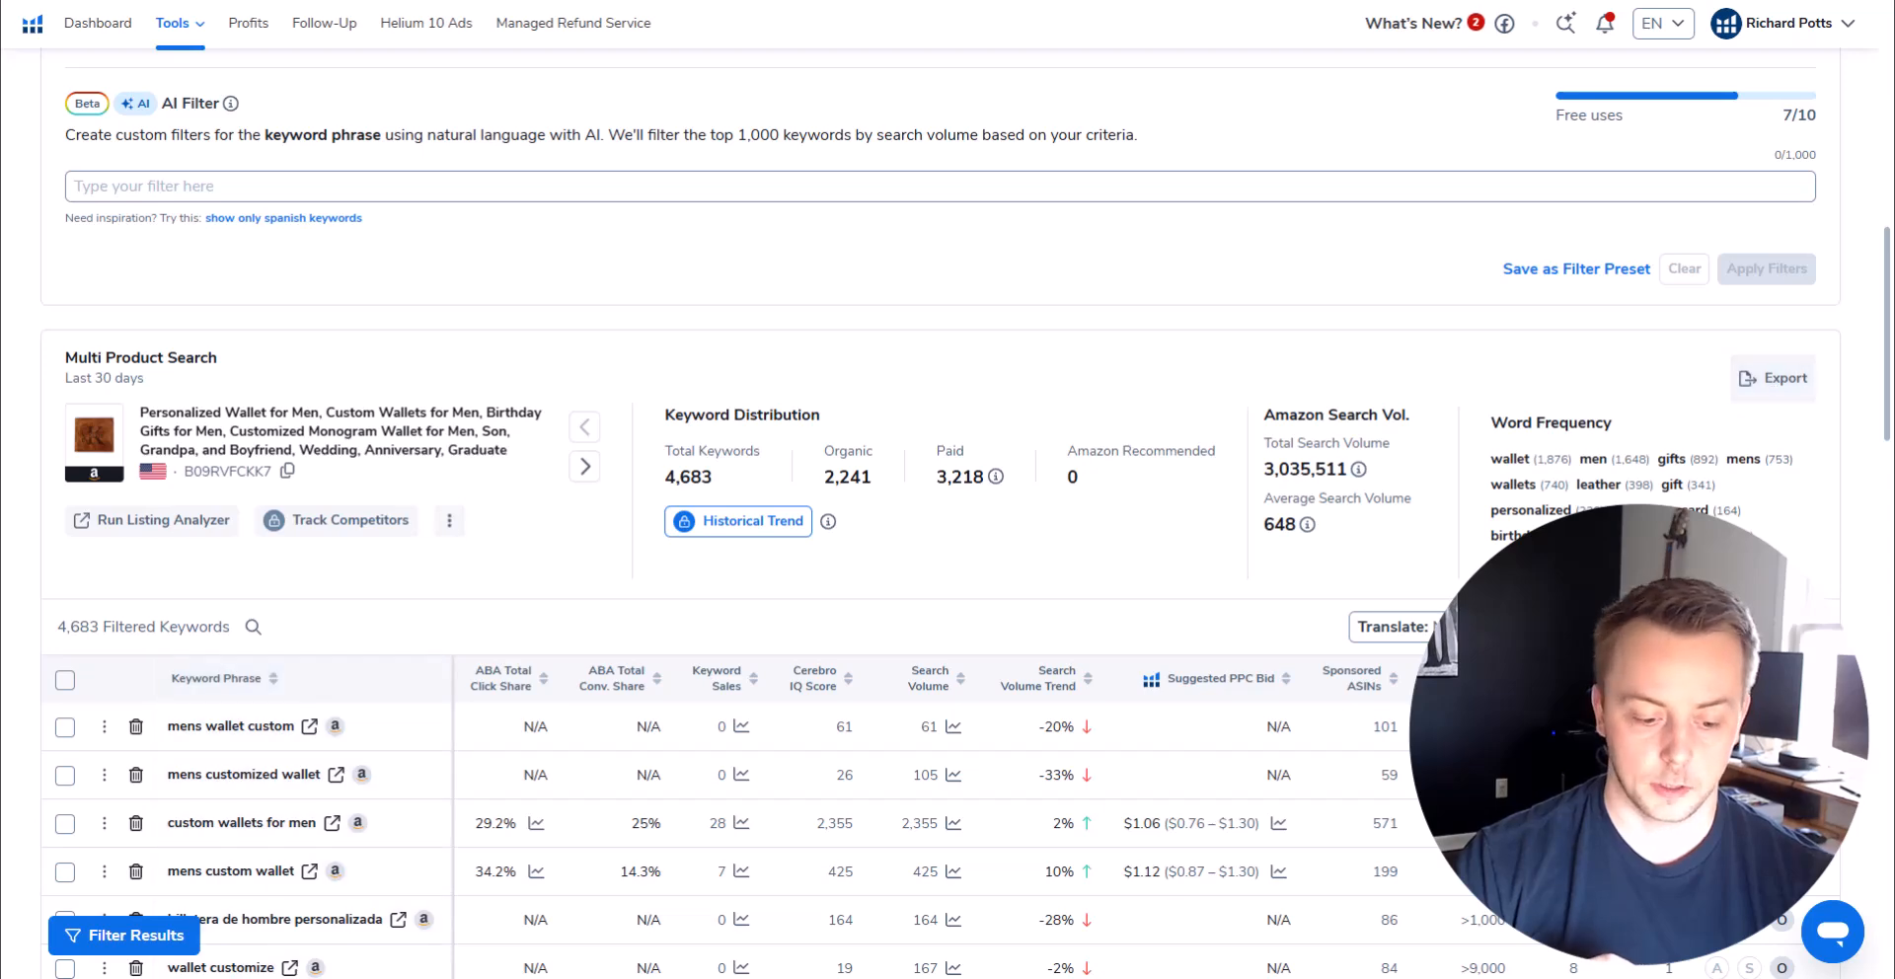
# Switch to the word frequency sheet in Excel, widen the Word column and clear "wallet", "men", "mens" and "wallets" from it.
pyautogui.hotkey('alt', 'Tab')
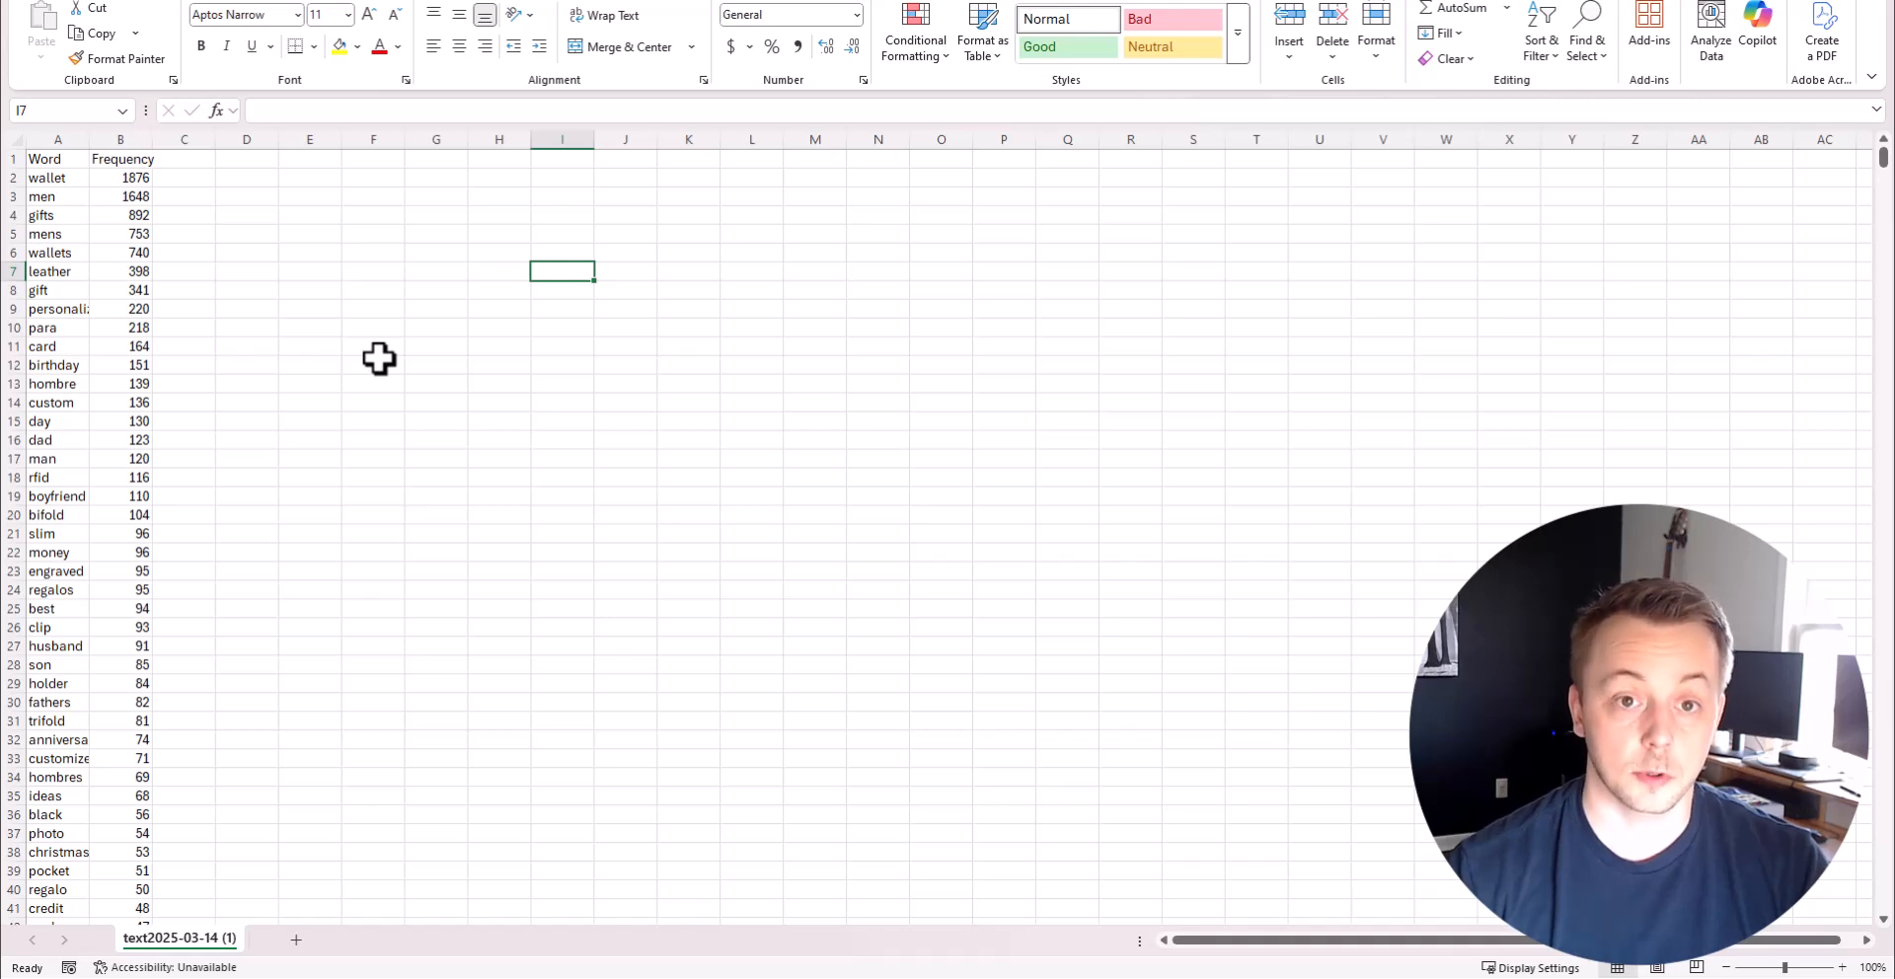
pyautogui.click(77, 175)
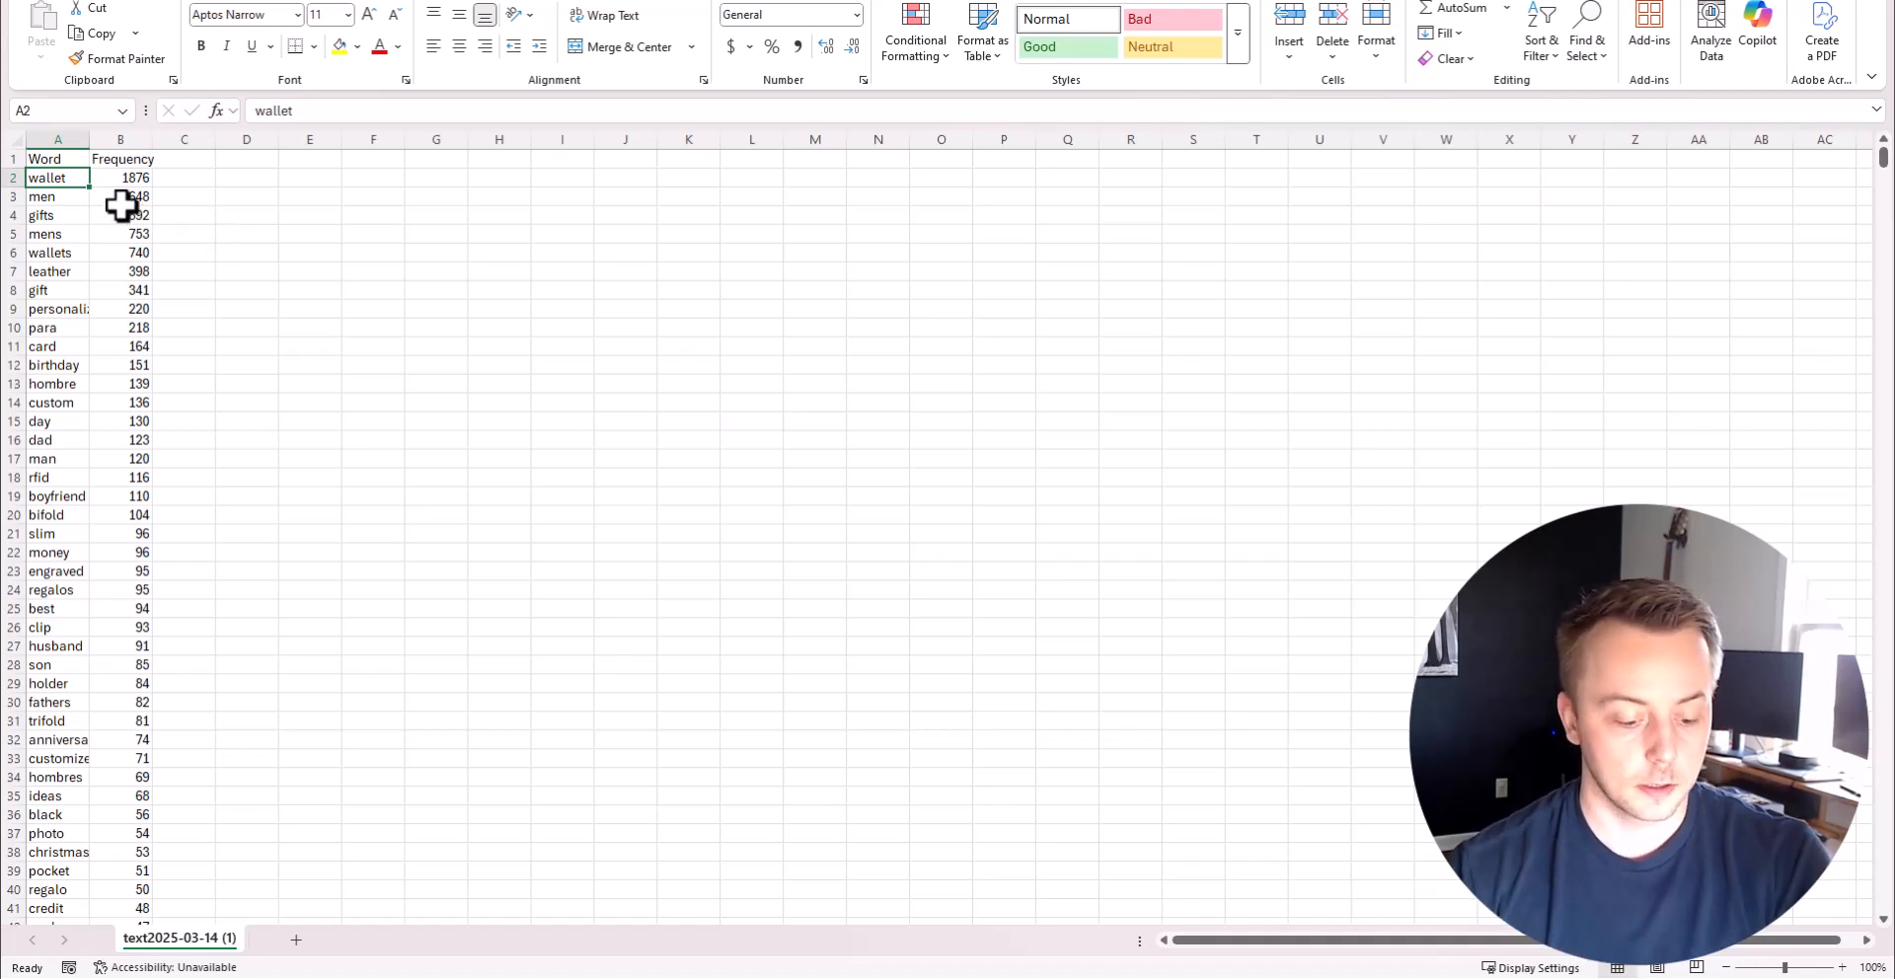
pyautogui.press('Delete')
pyautogui.moveTo(92, 141); pyautogui.dragTo(142, 141)
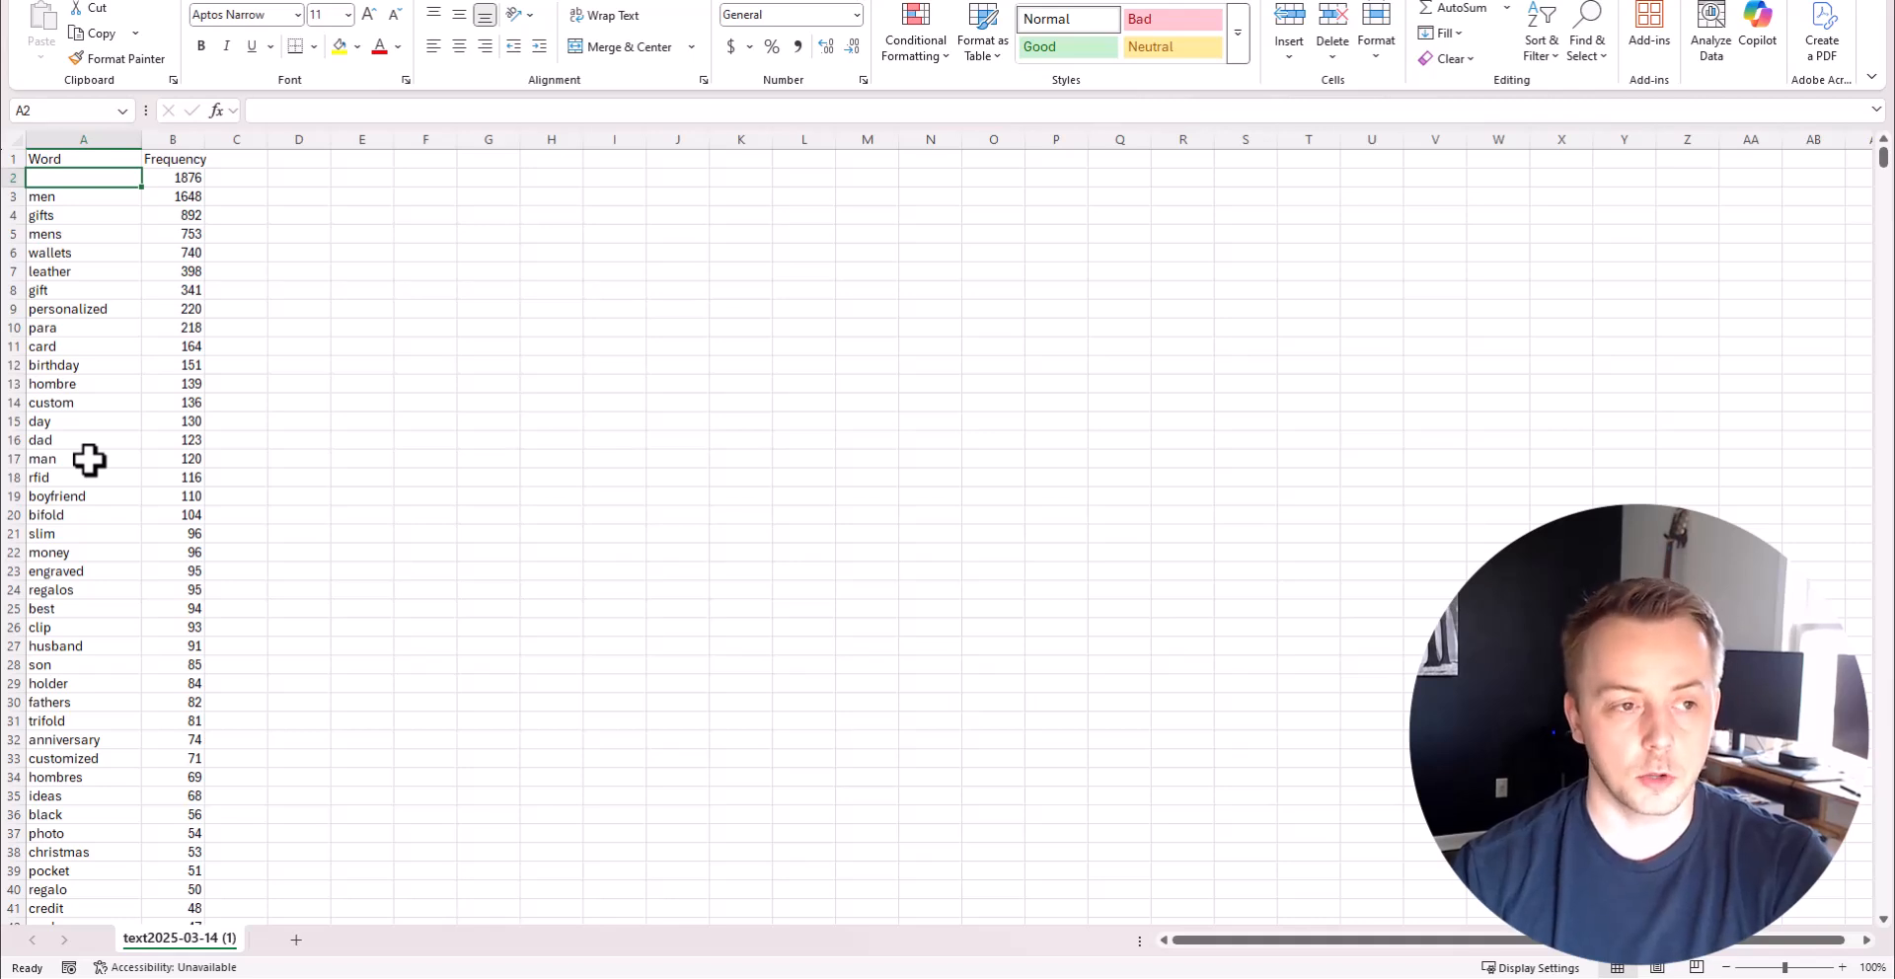
pyautogui.press('Down')
pyautogui.press('Delete')
pyautogui.moveTo(105, 233); pyautogui.dragTo(101, 251)
pyautogui.press('Delete')
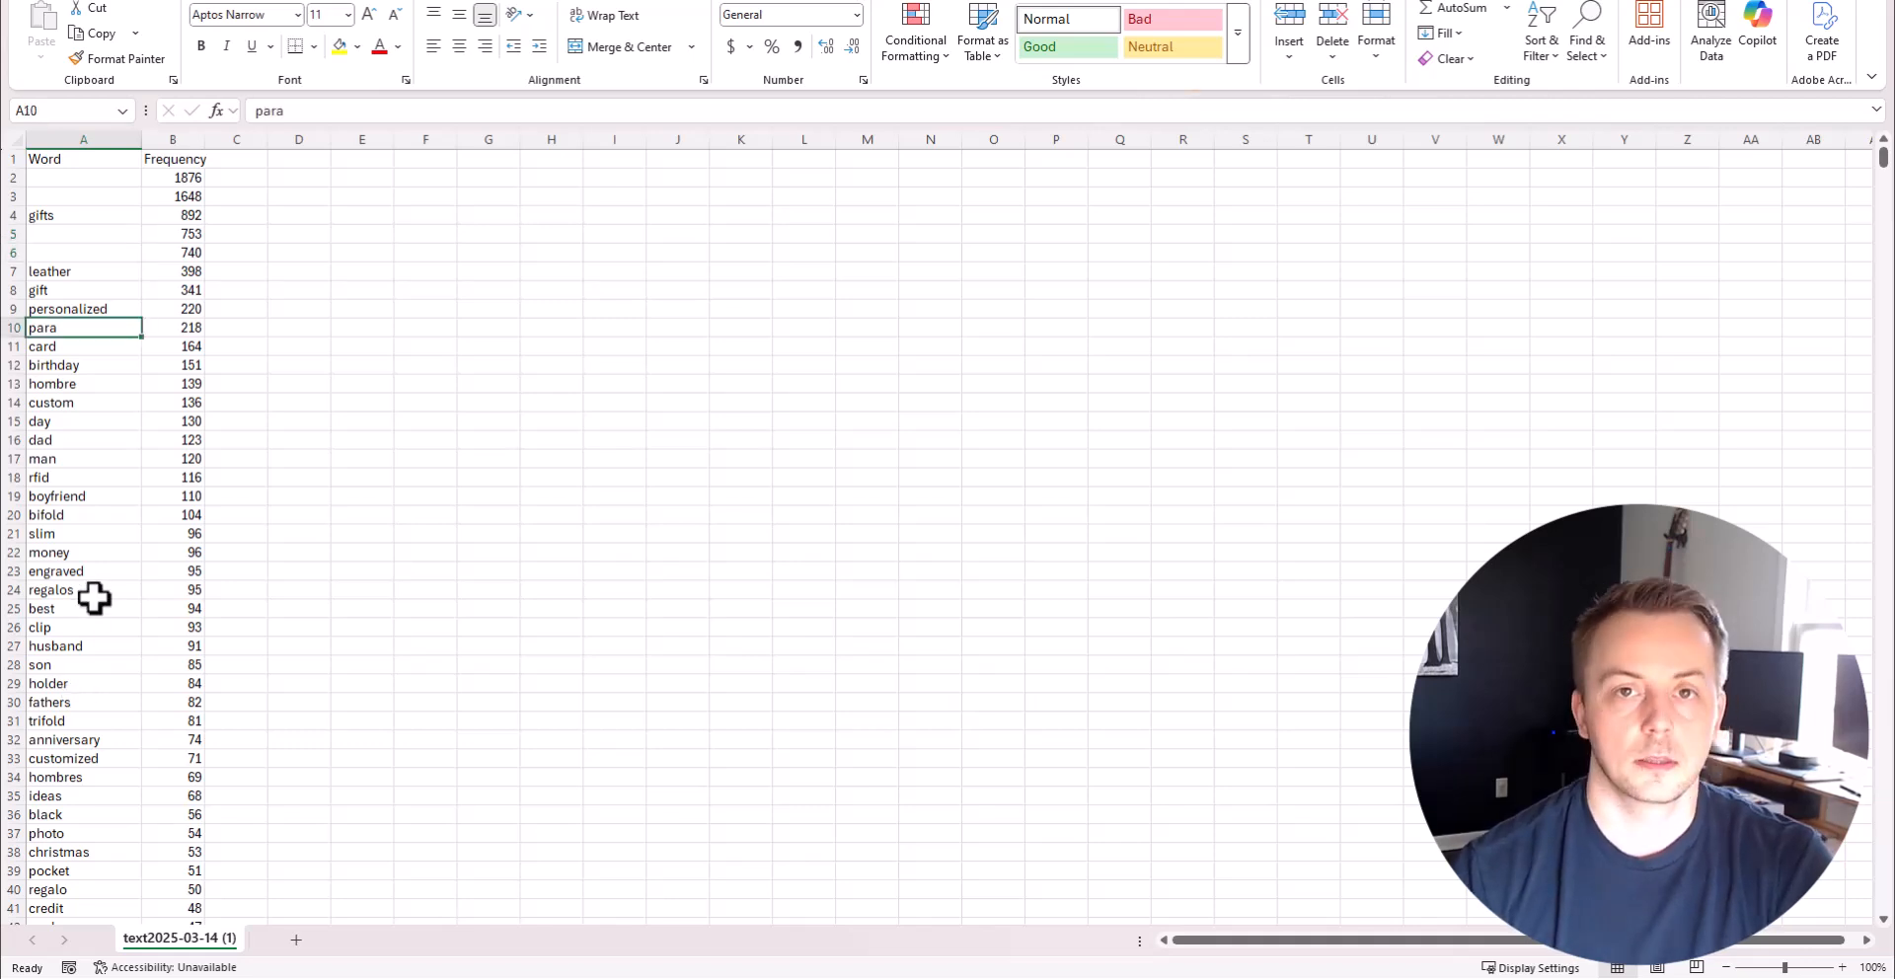
# Copy the word "para" in cell A10 and clear it from the Word column.
pyautogui.click(82, 624)
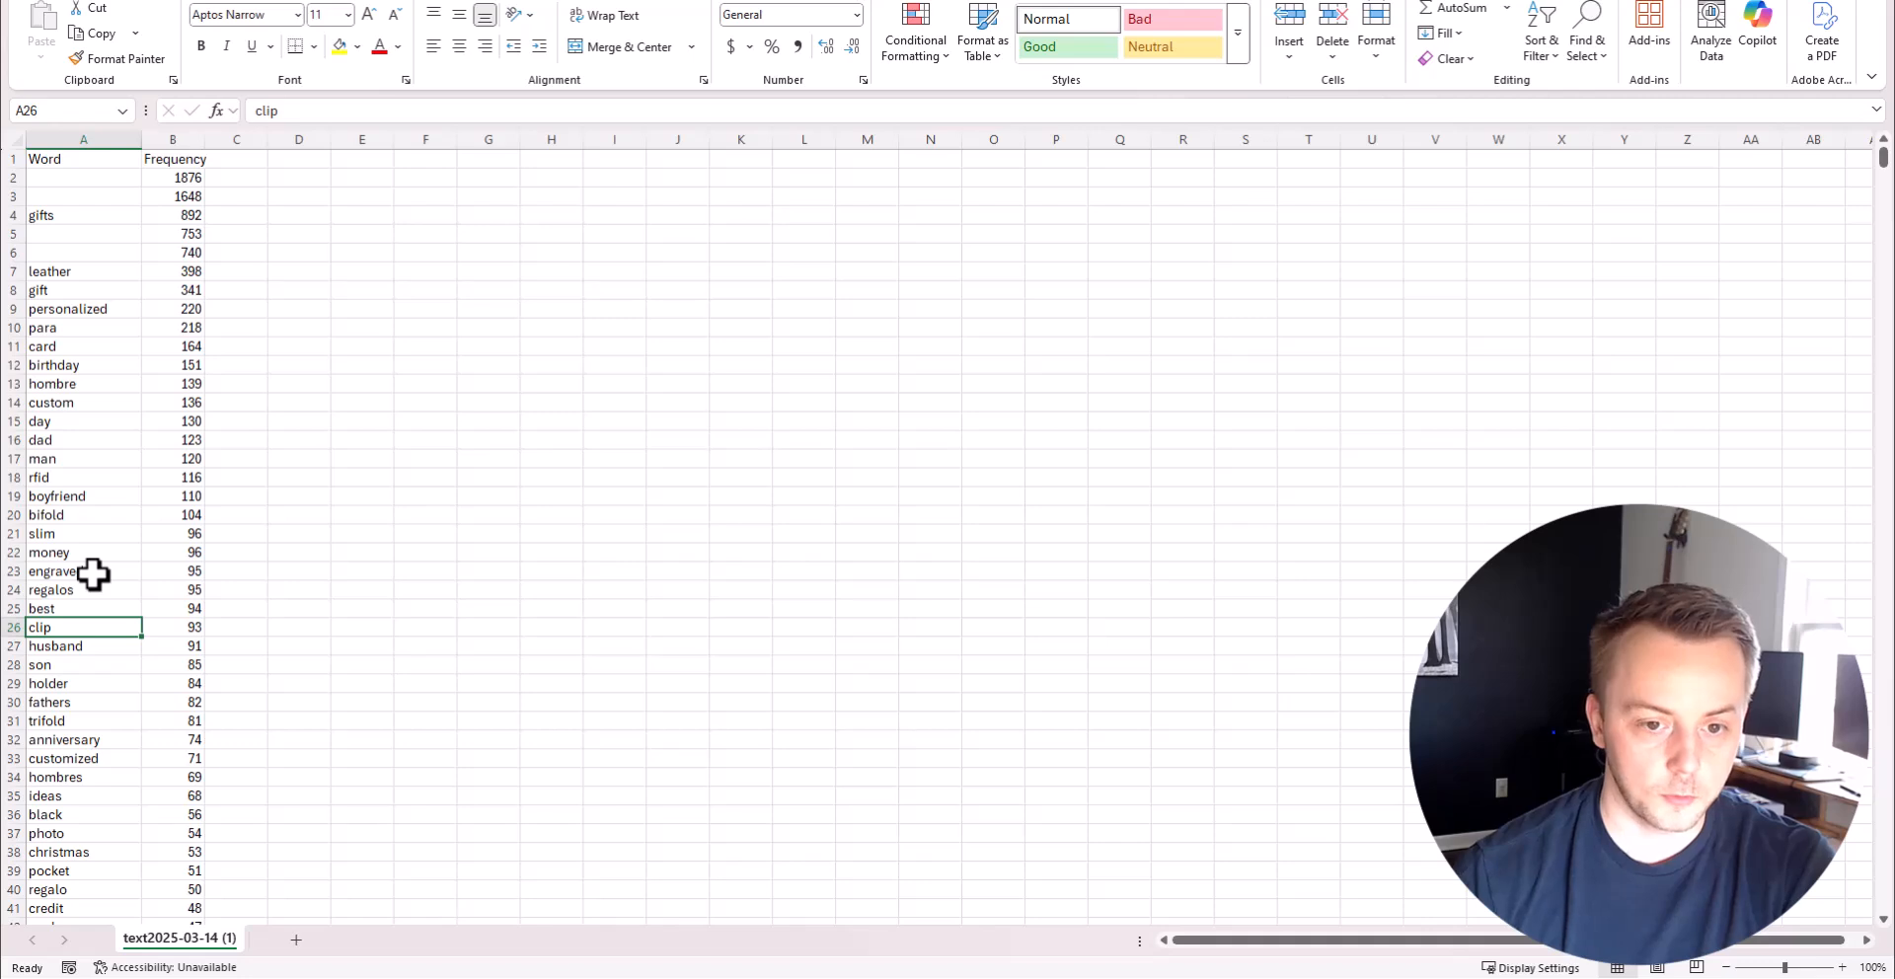
pyautogui.click(104, 796)
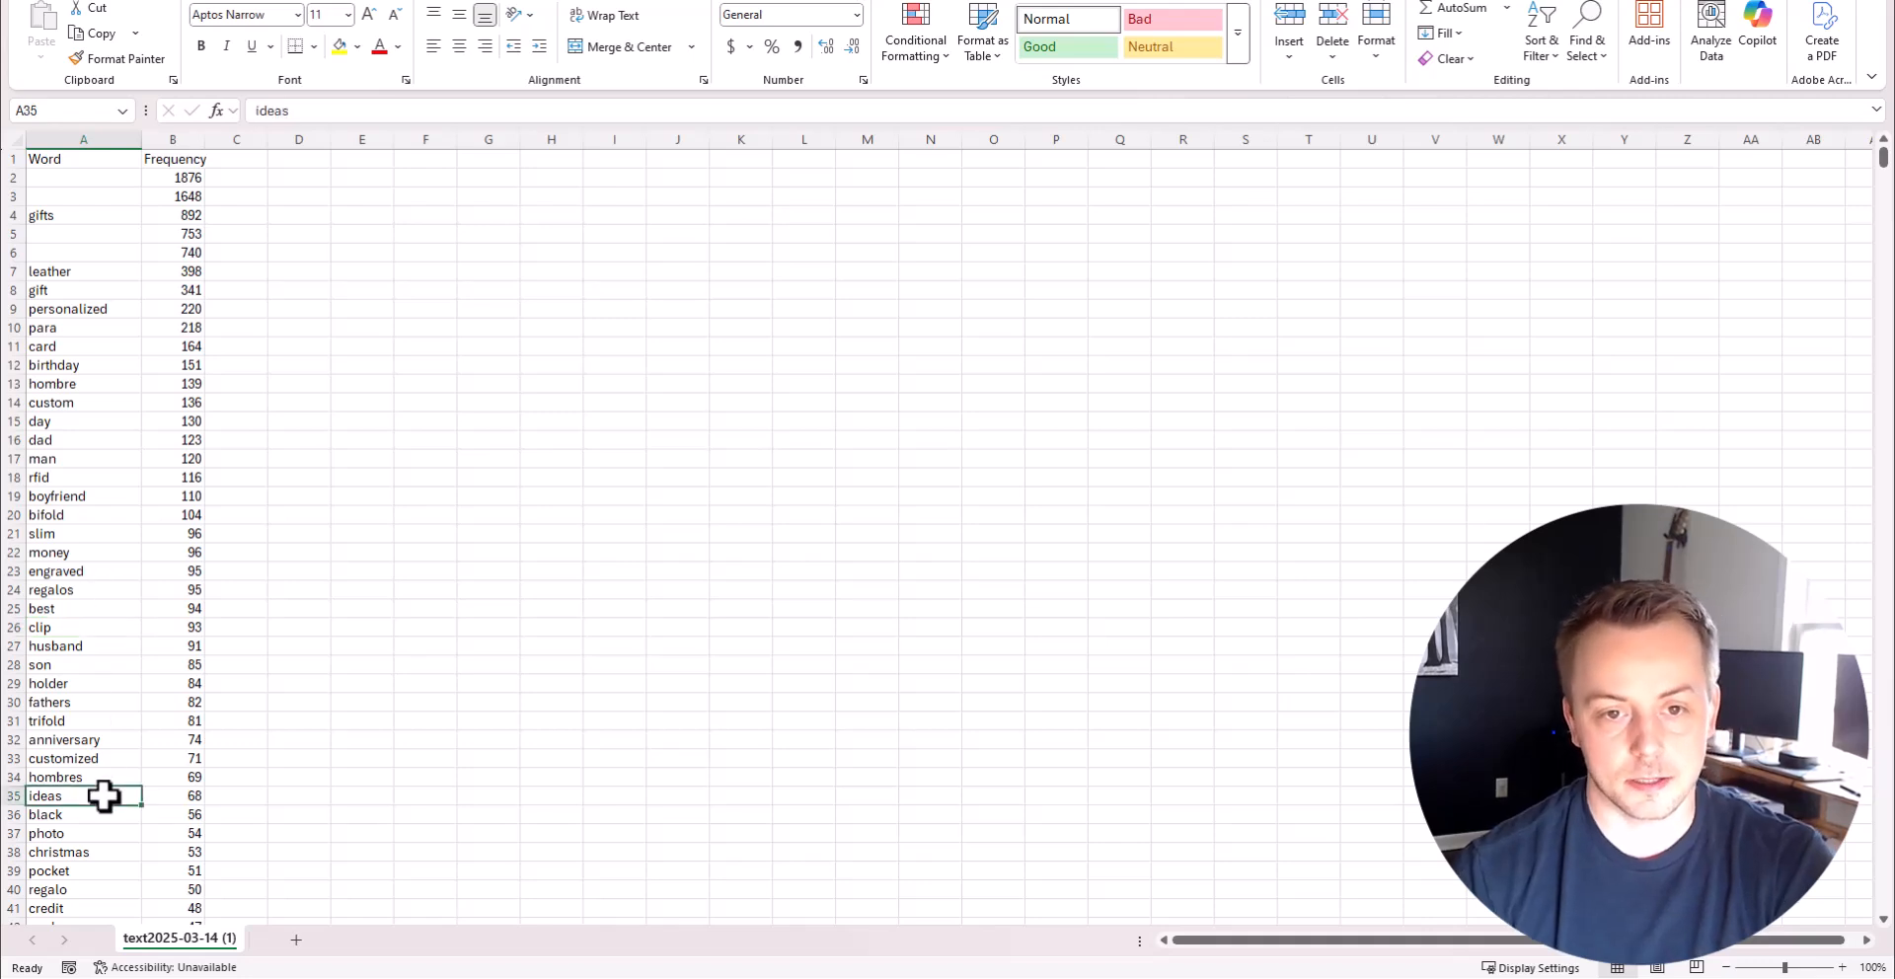
pyautogui.click(92, 326)
pyautogui.hotkey('ctrl', 'c')
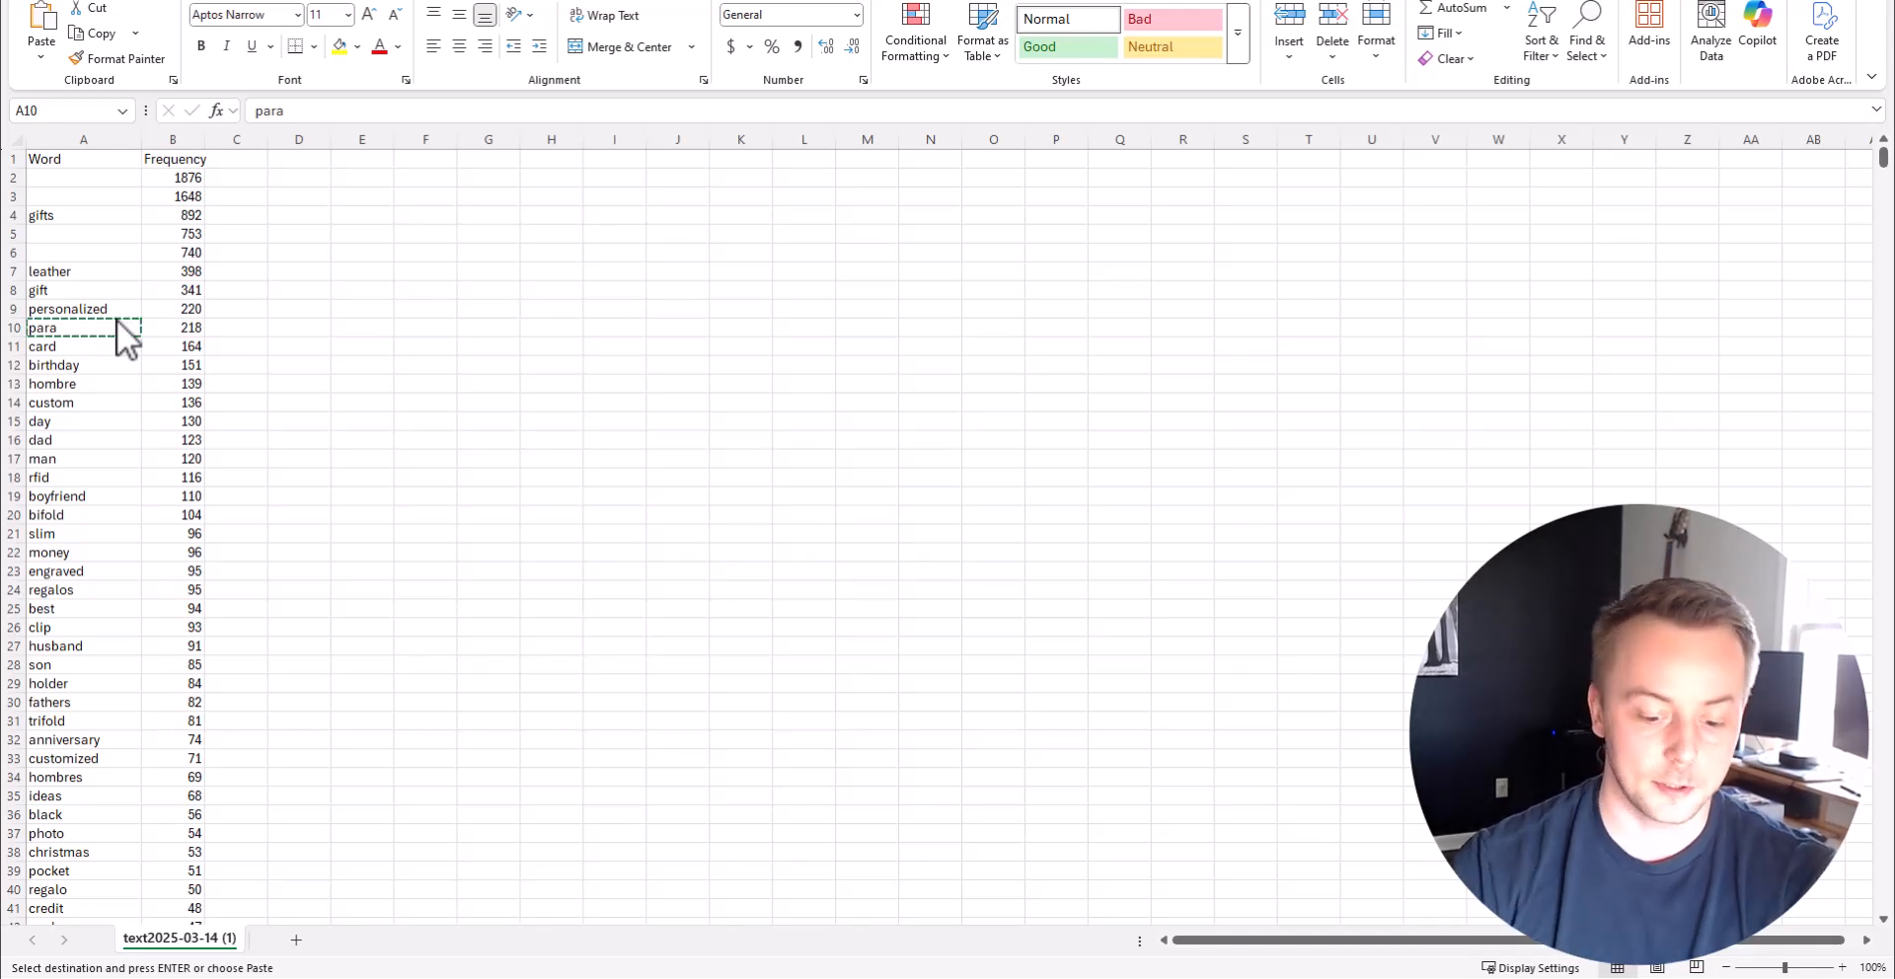
pyautogui.press('Delete')
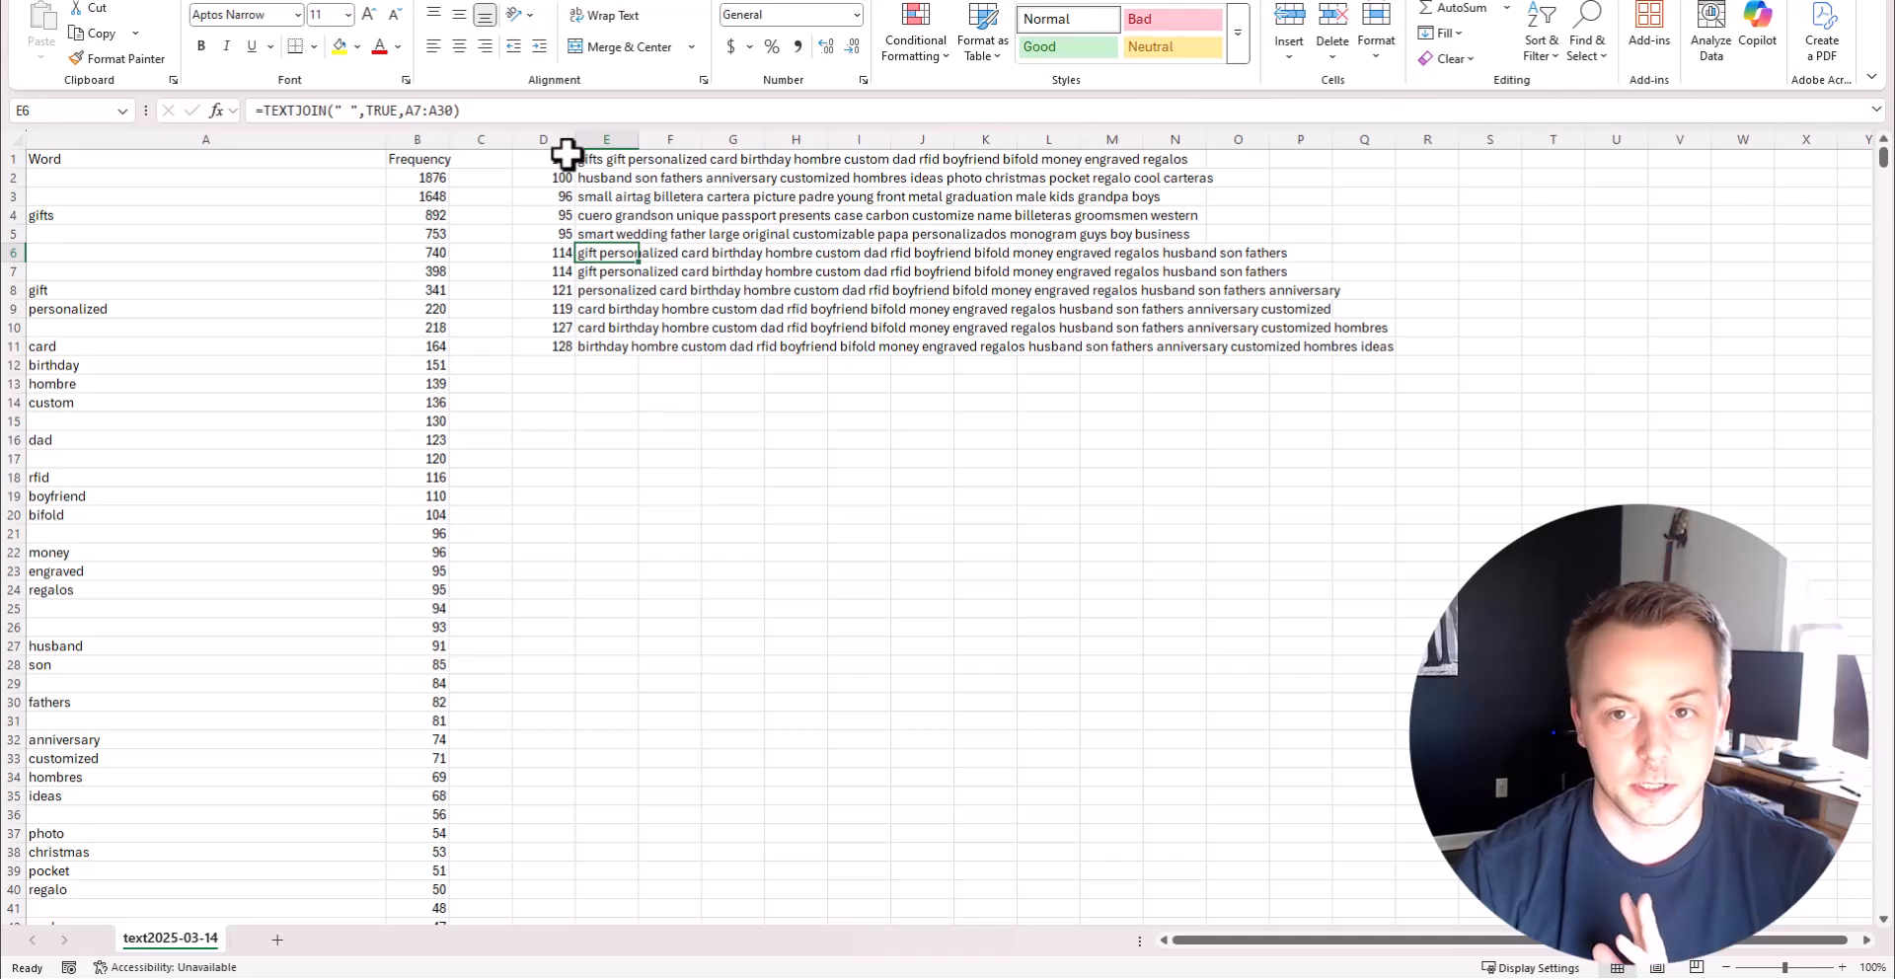
# Examine the combined keyword phrases in columns D and E, including the formulas in D1 and E1.
pyautogui.moveTo(567, 156); pyautogui.dragTo(671, 385)
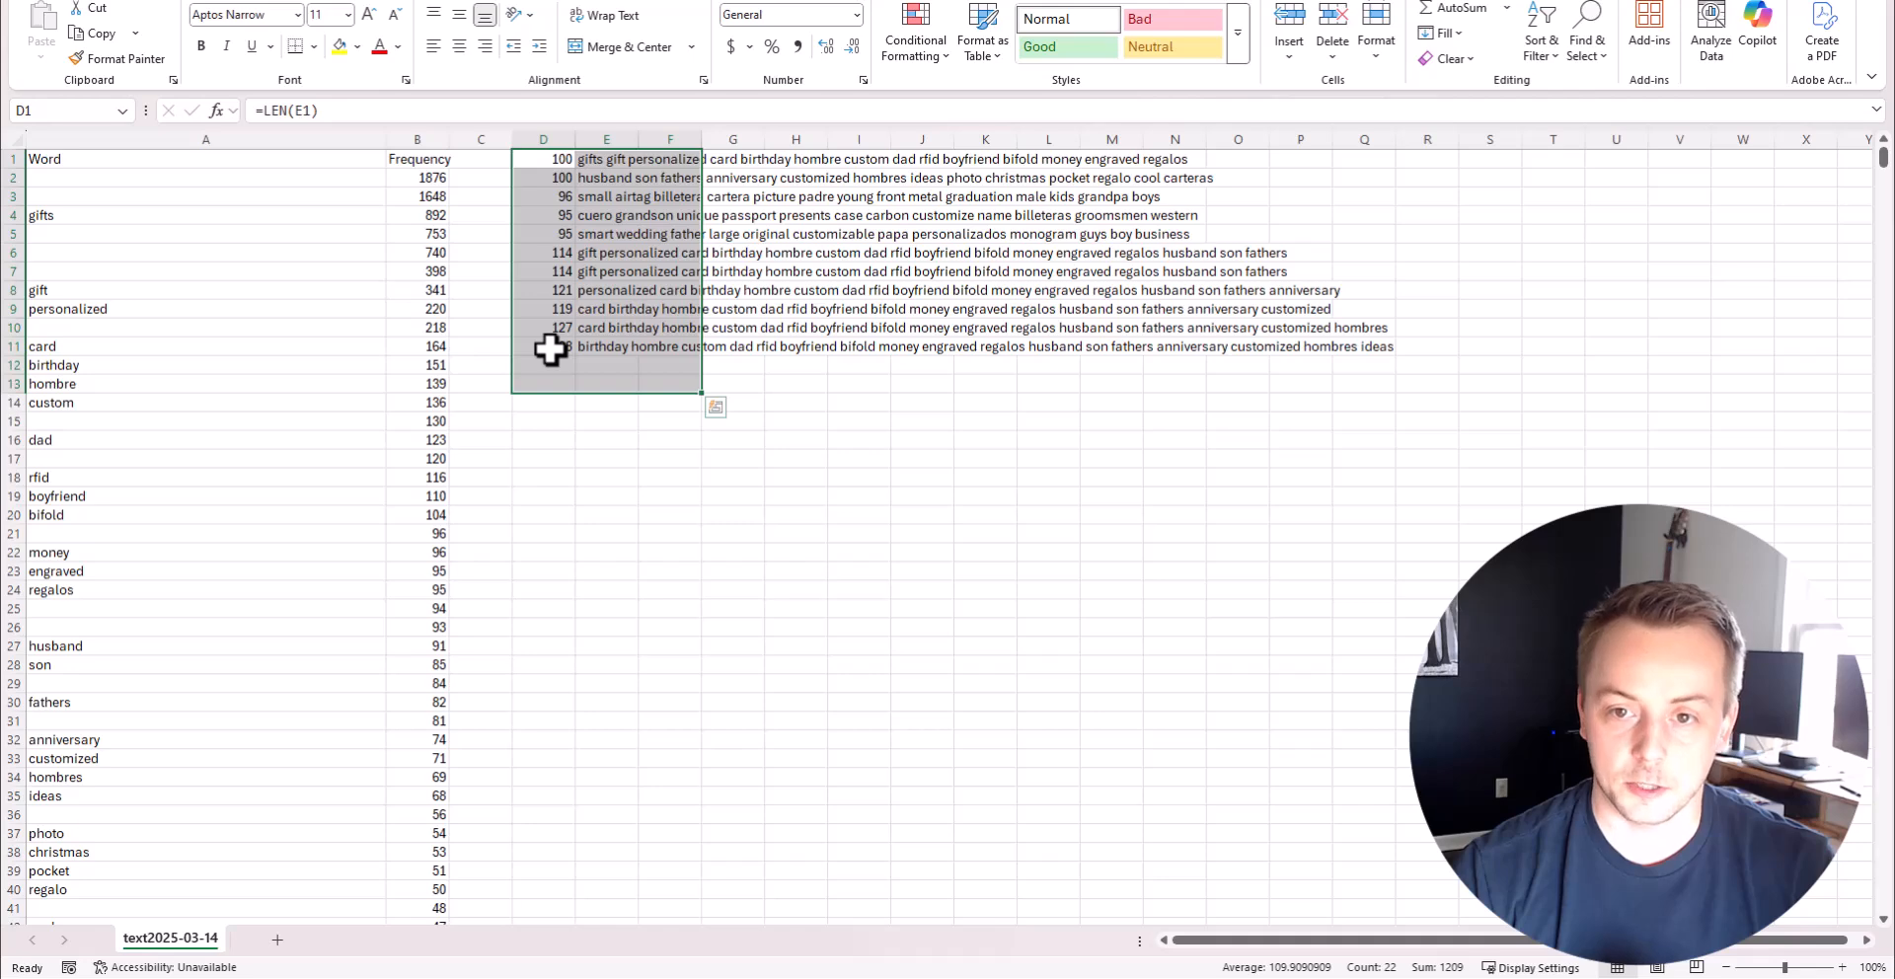
pyautogui.click(528, 439)
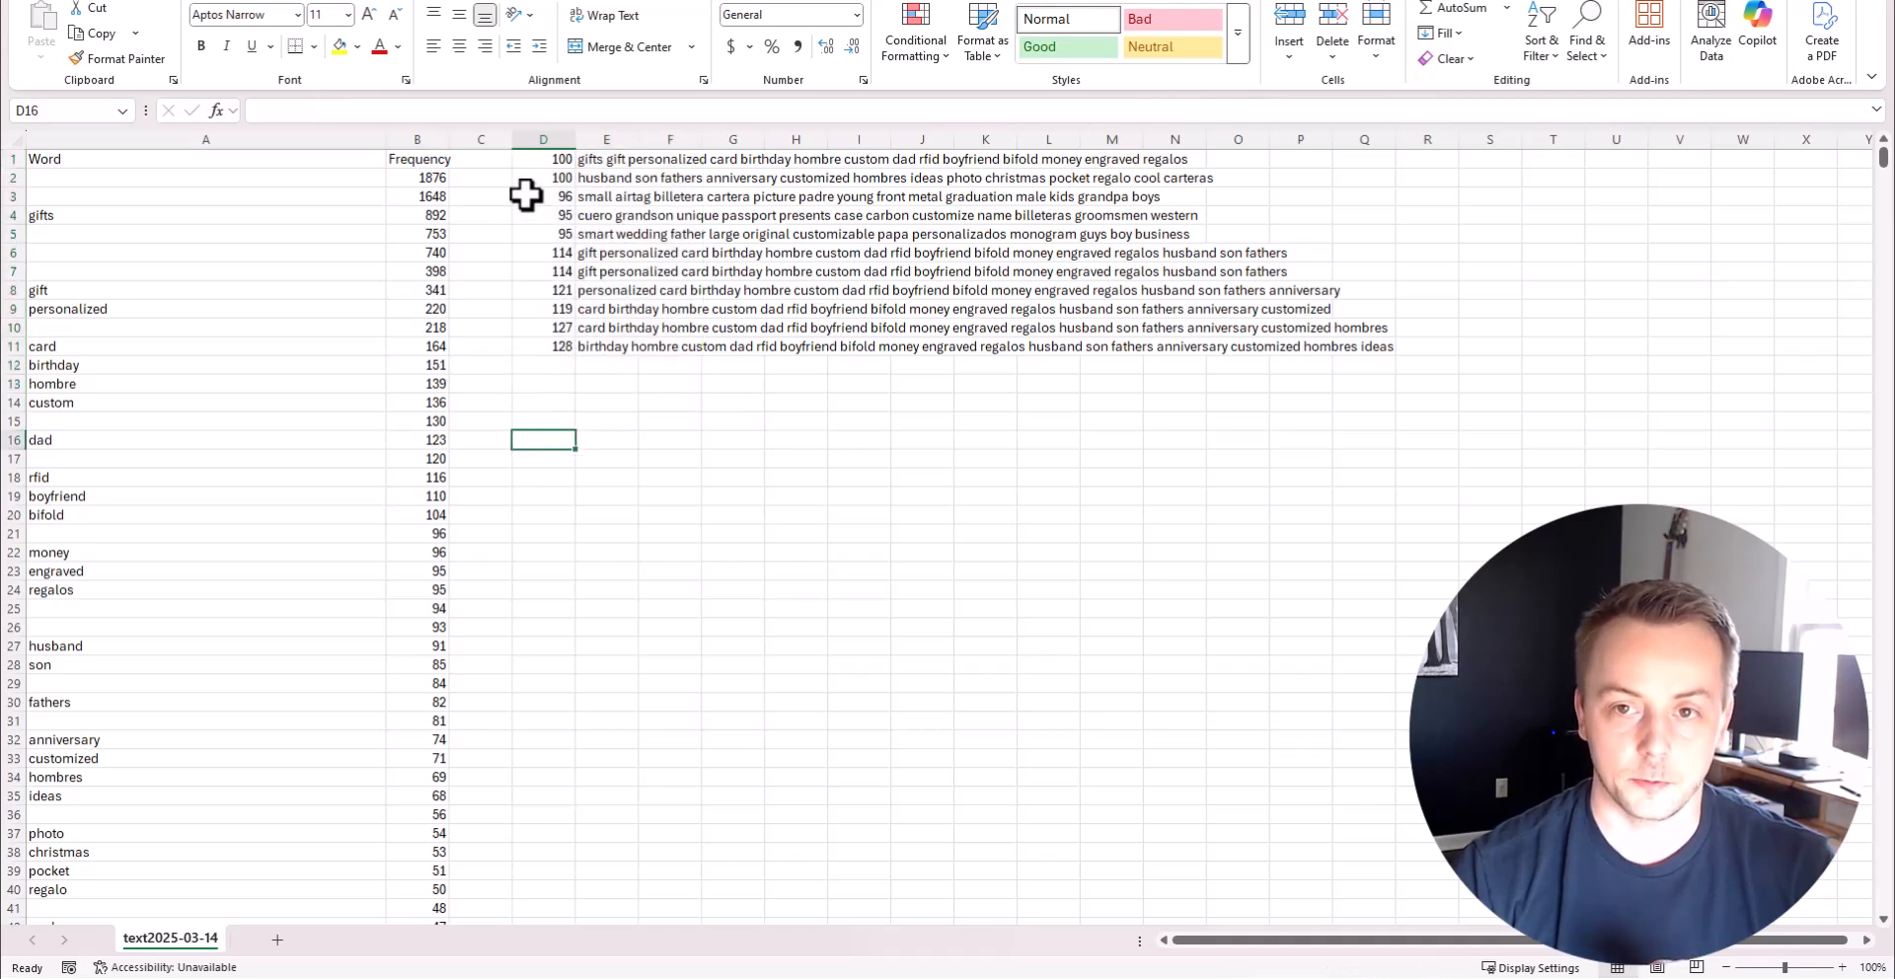
pyautogui.click(550, 155)
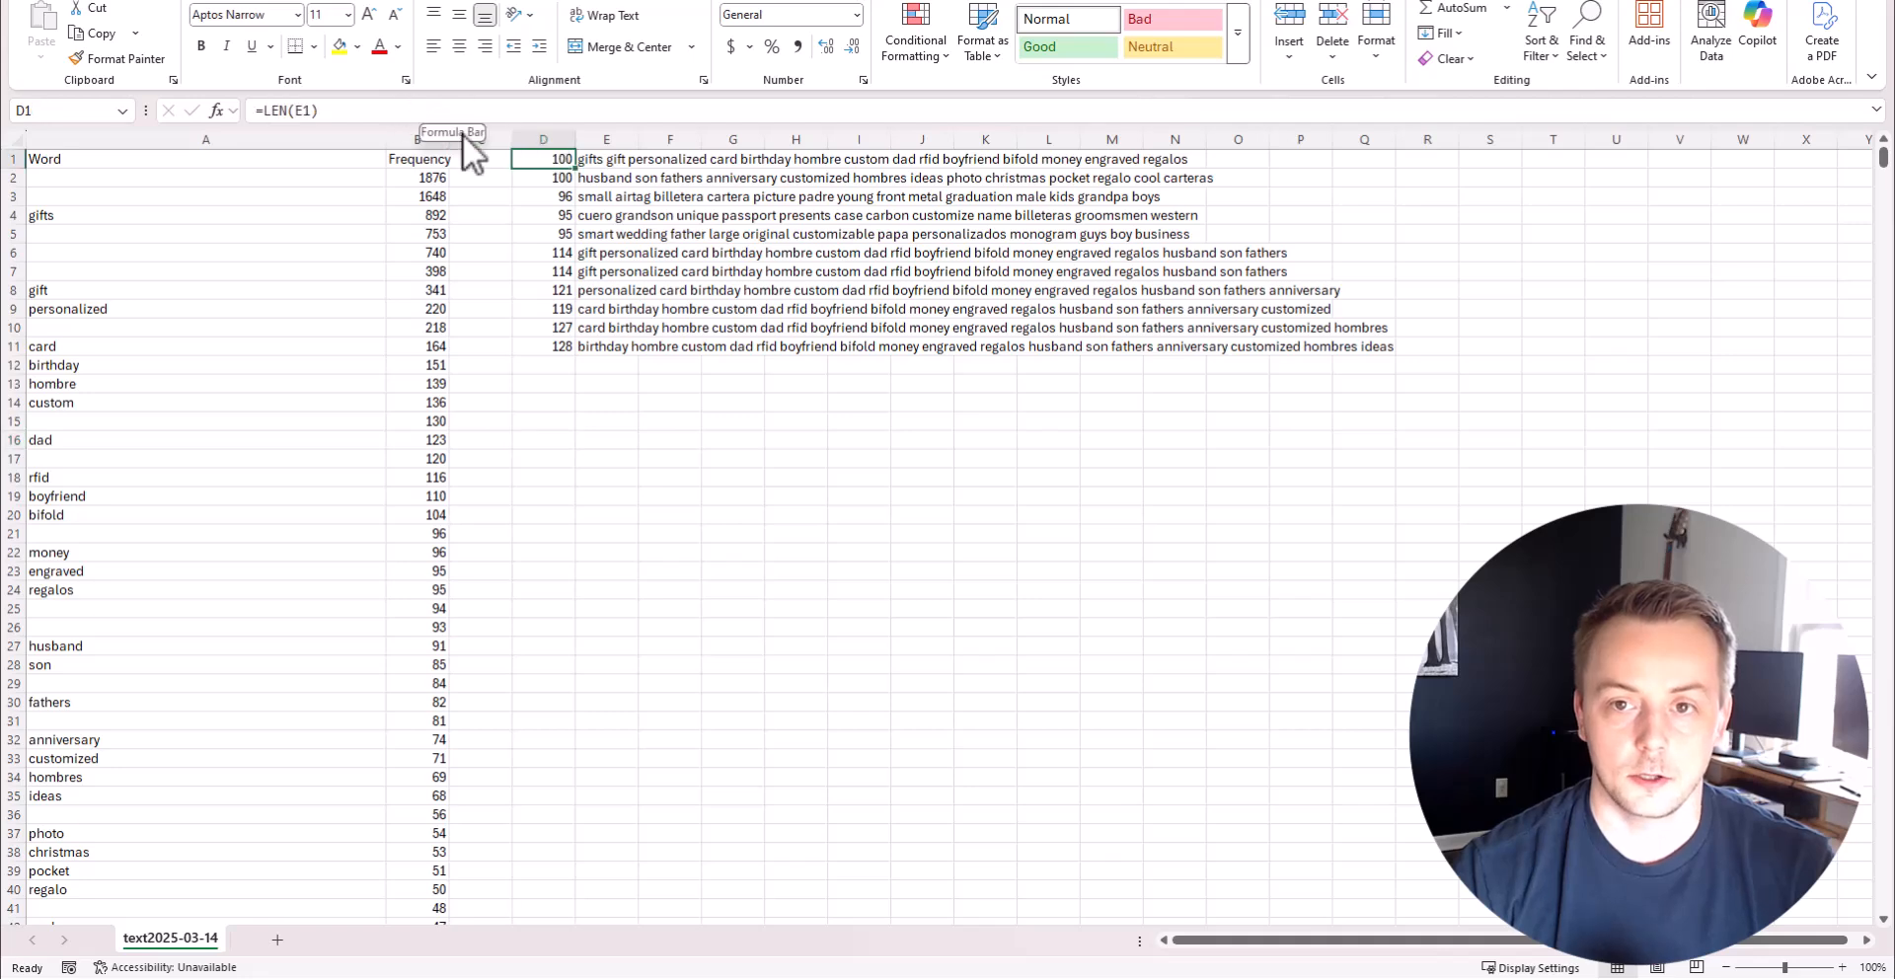
pyautogui.click(591, 158)
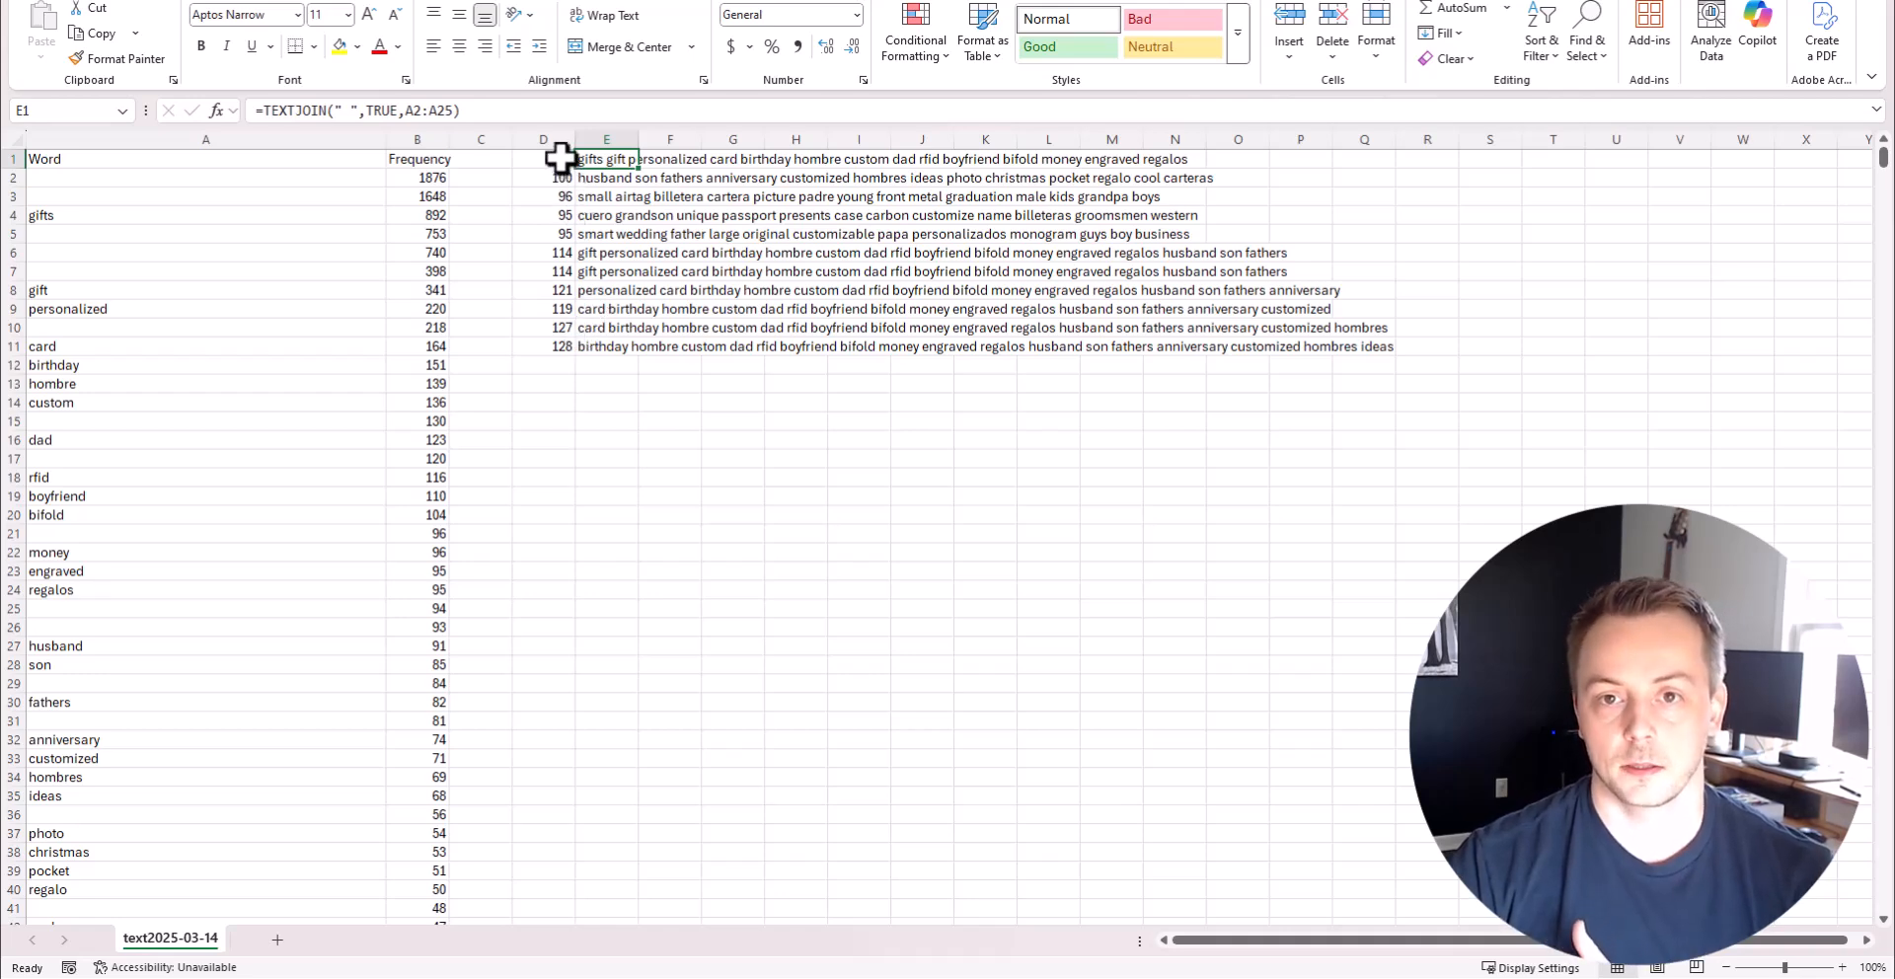
pyautogui.click(559, 158)
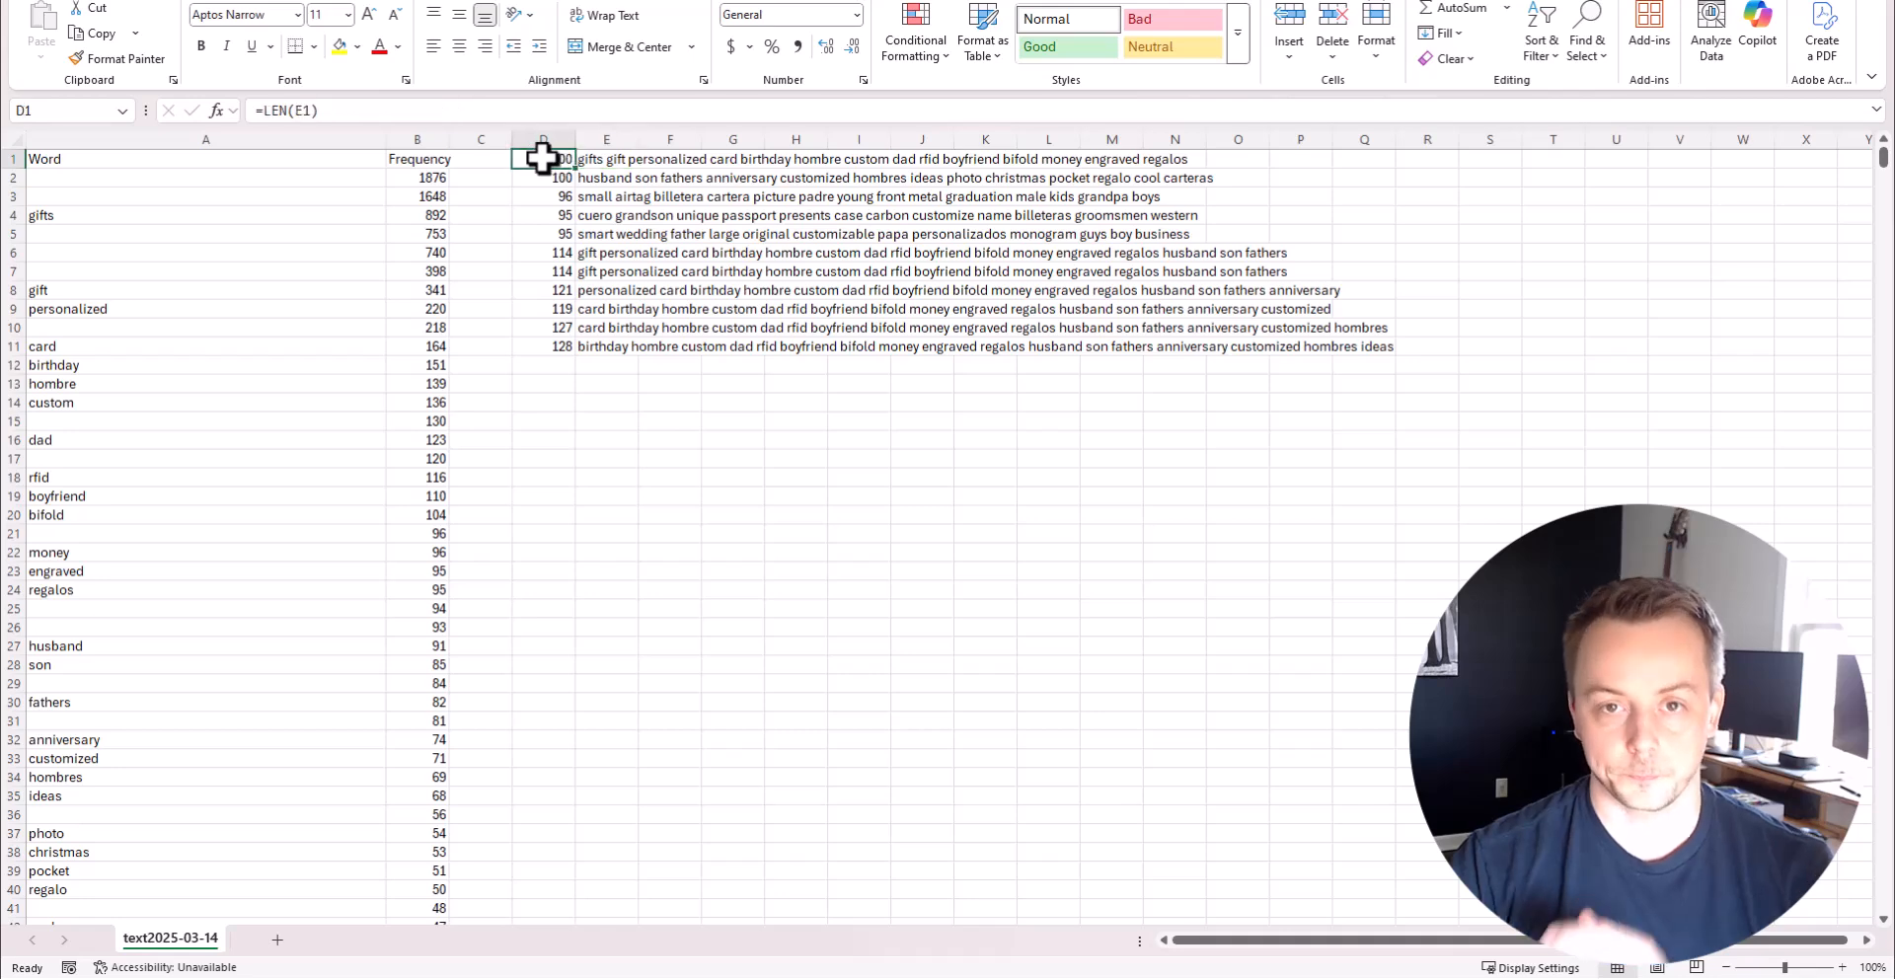
# Enter a LEN formula in cell D13 that counts the characters of cell E13.
pyautogui.click(551, 387)
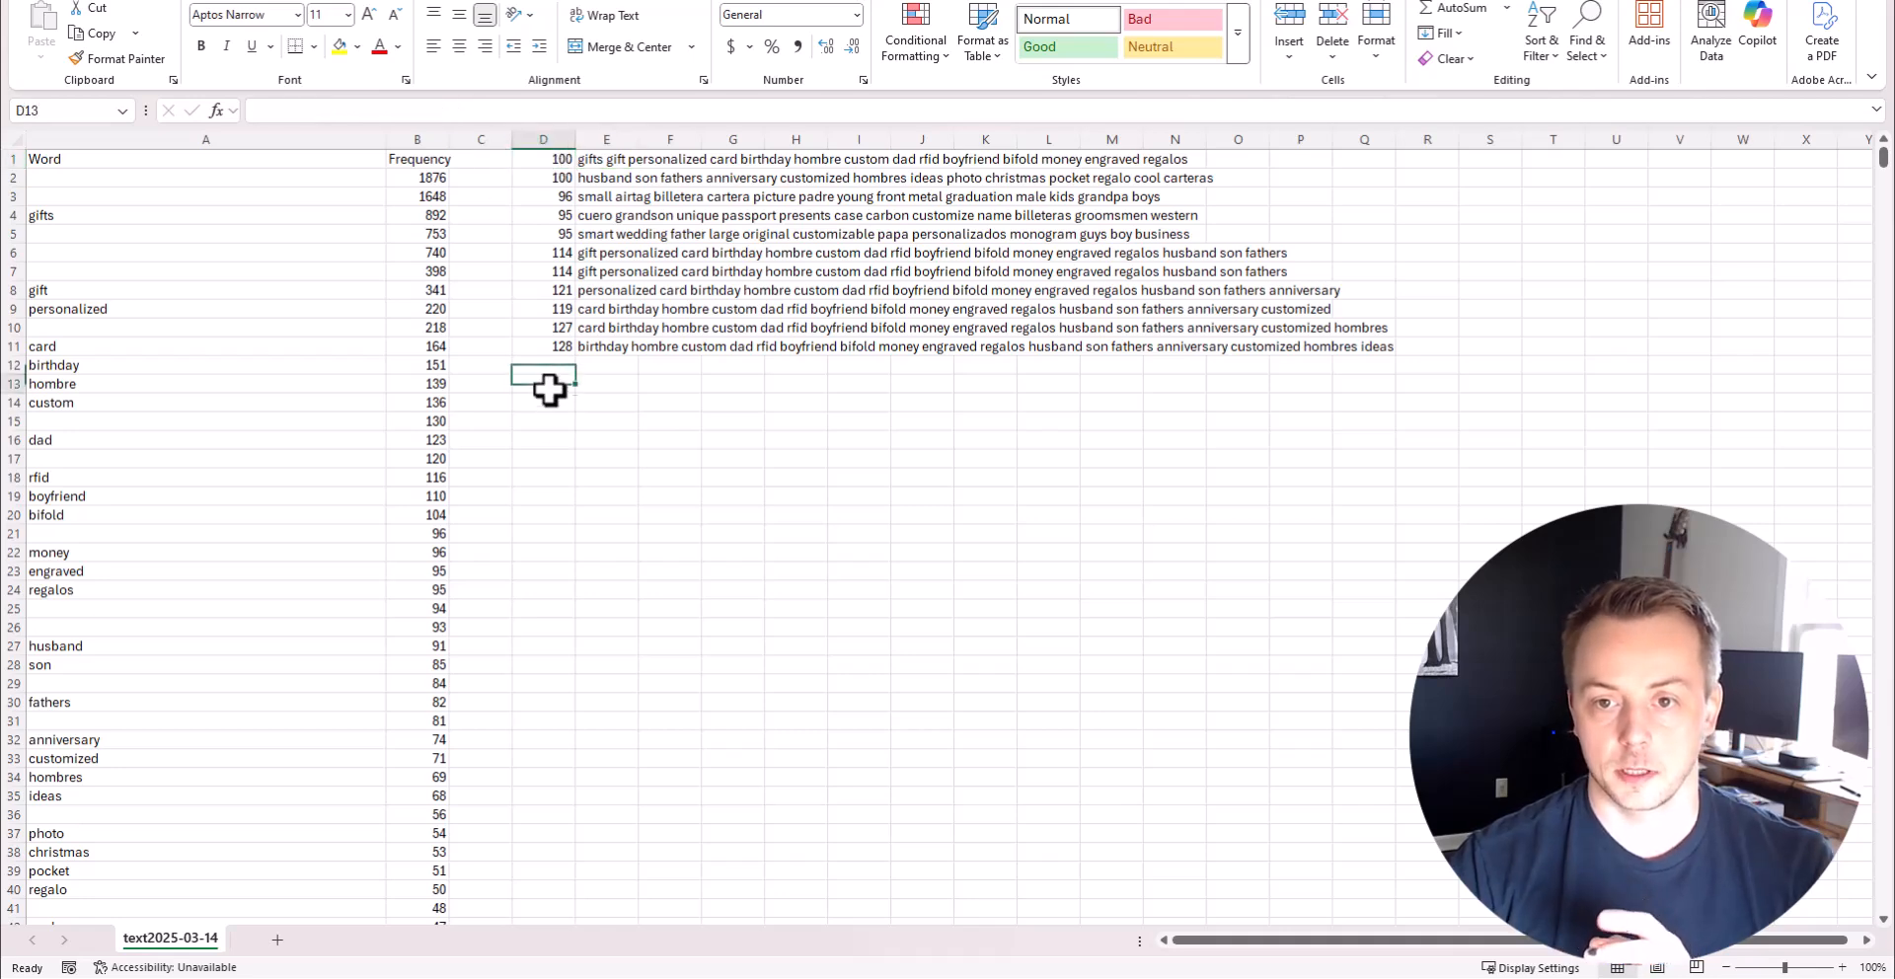
pyautogui.write('=len(')
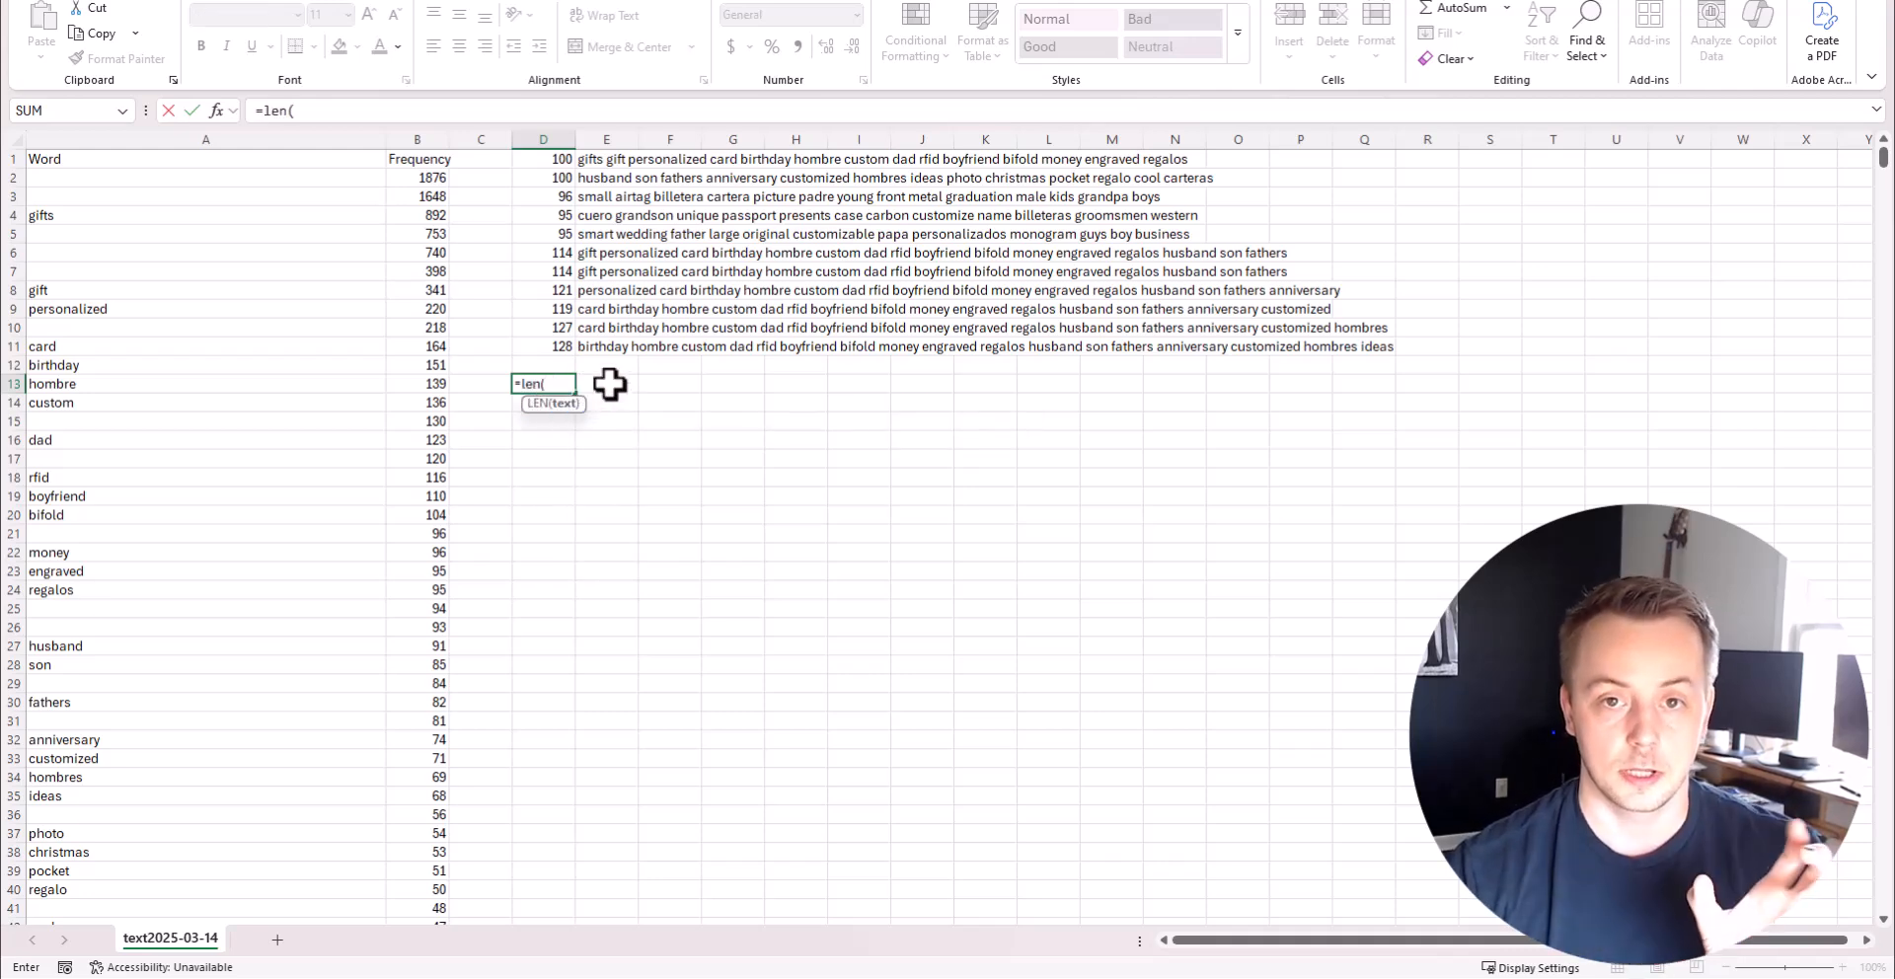
pyautogui.click(609, 384)
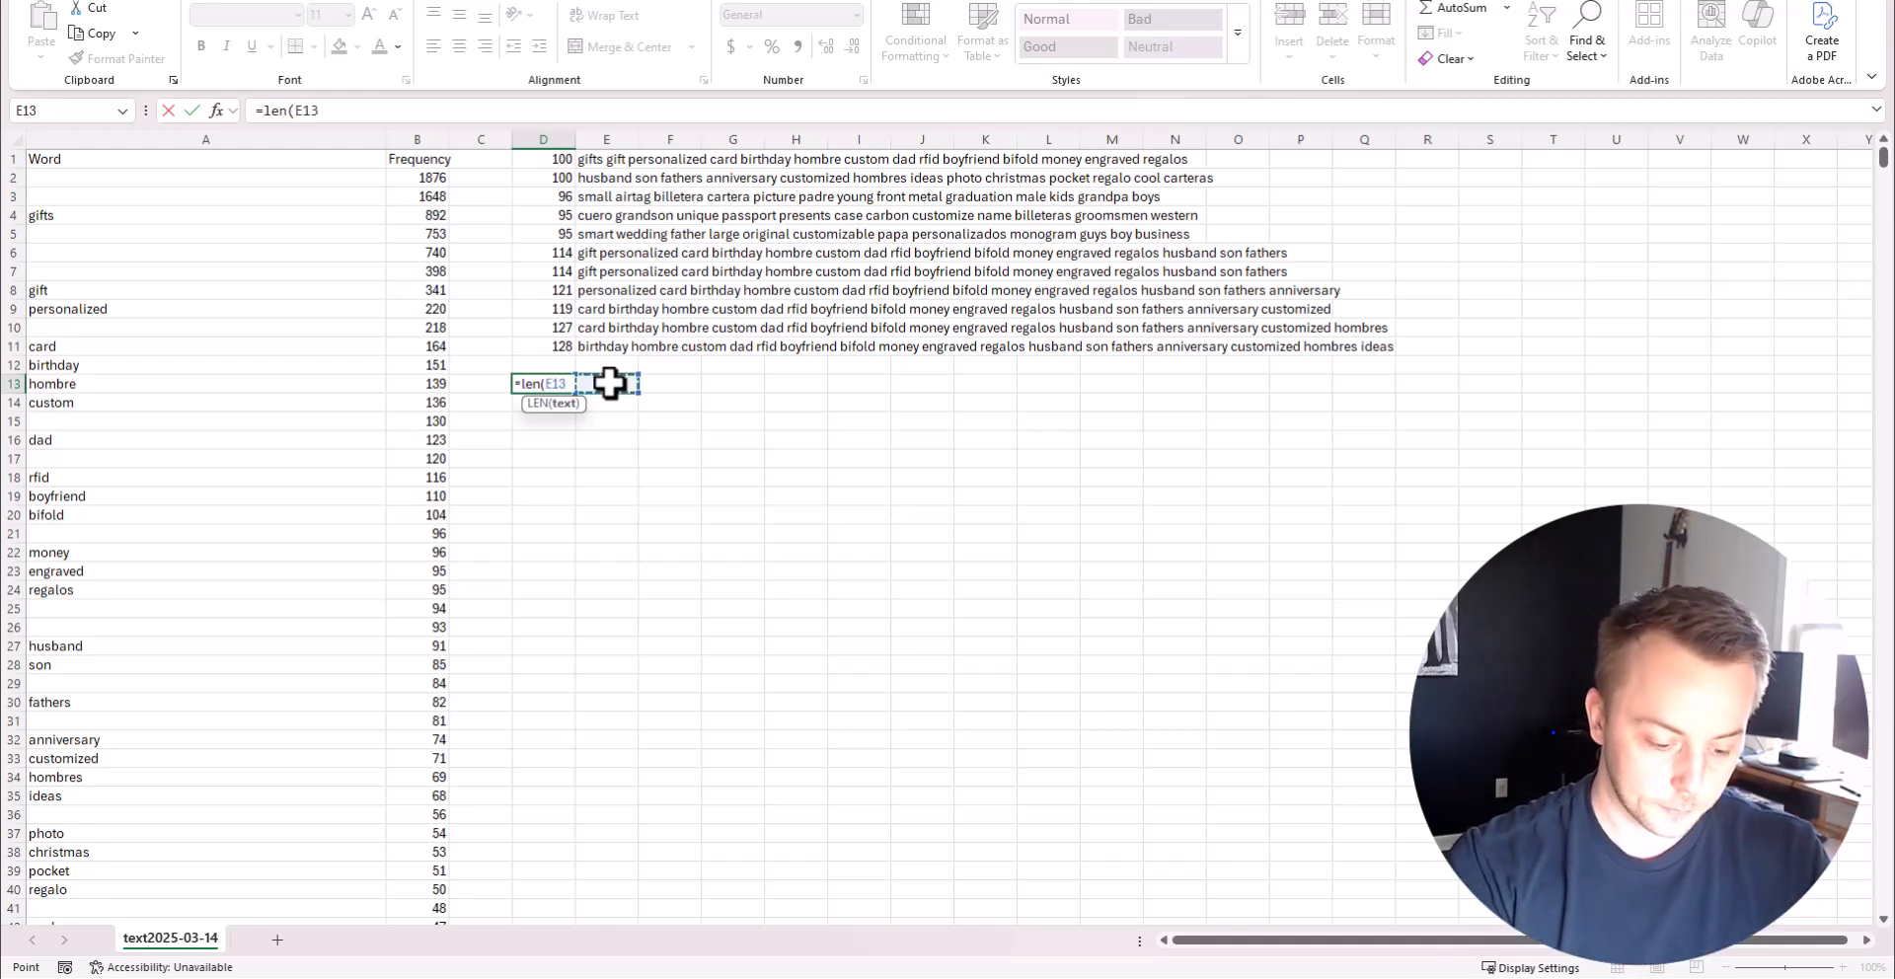
pyautogui.press('Return')
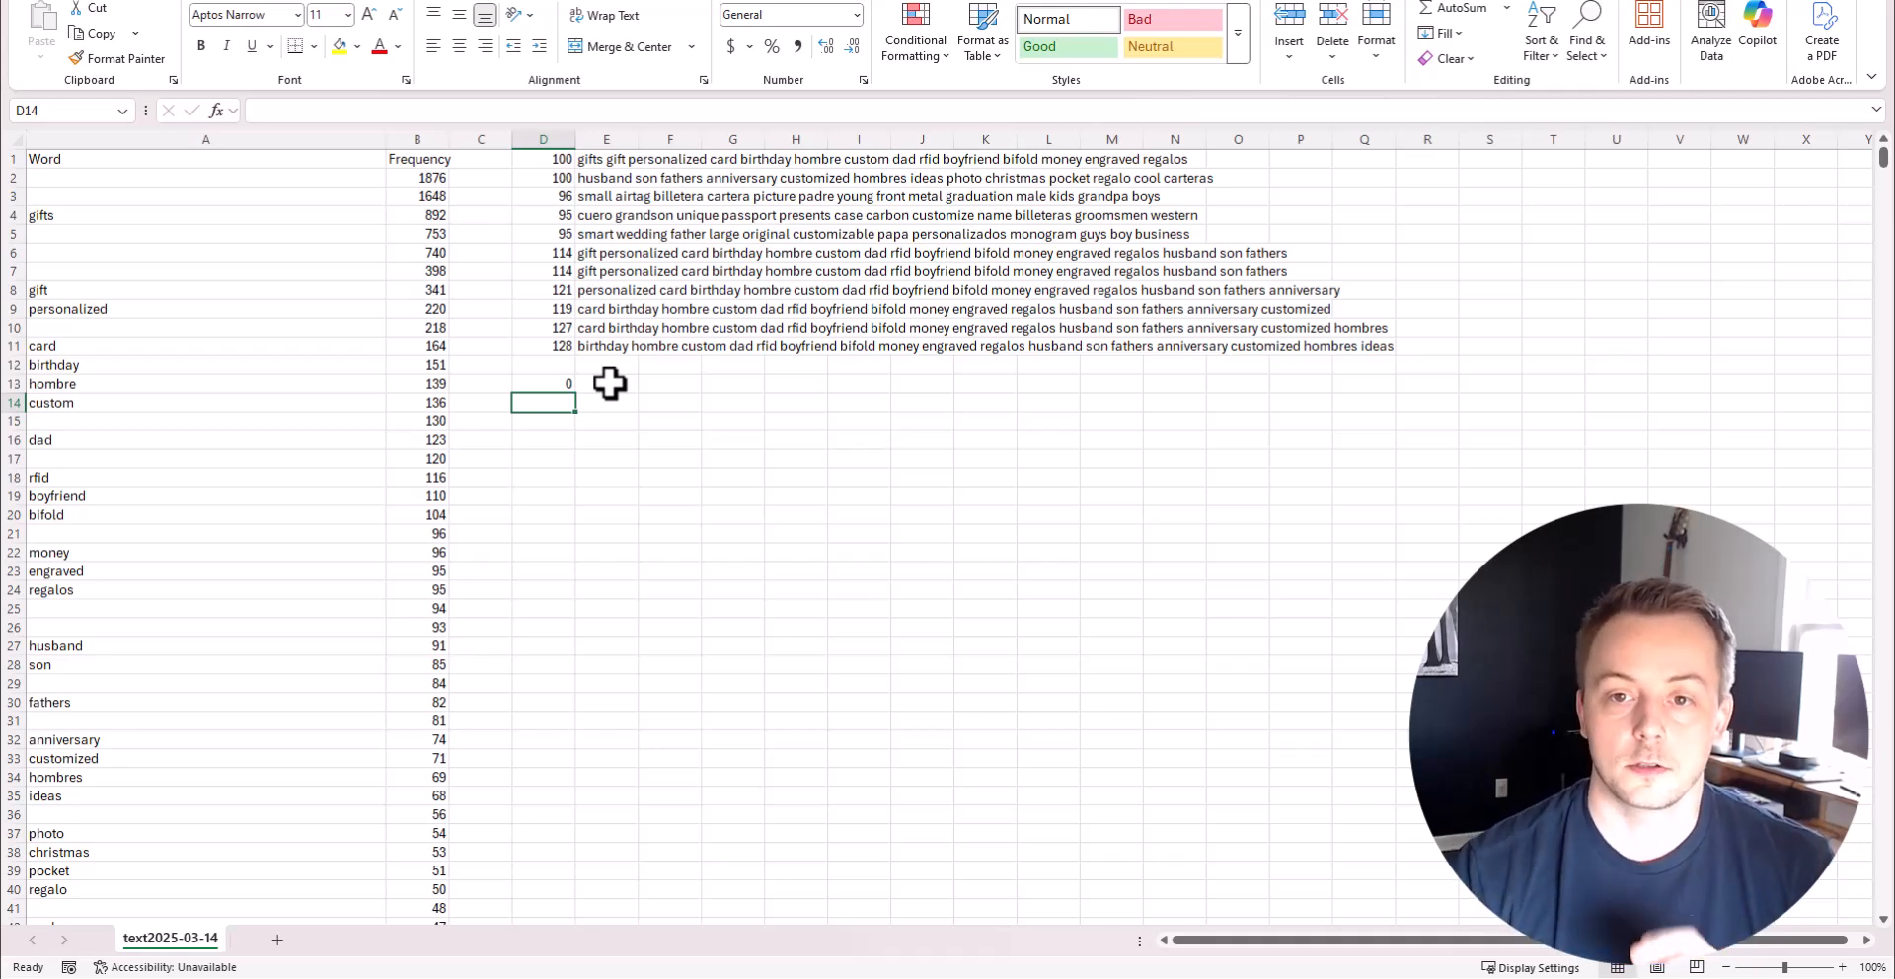
# Enter a TEXTJOIN formula in cell E13 that joins A2:A35 with a space delimiter and ignores empty cells.
pyautogui.click(602, 347)
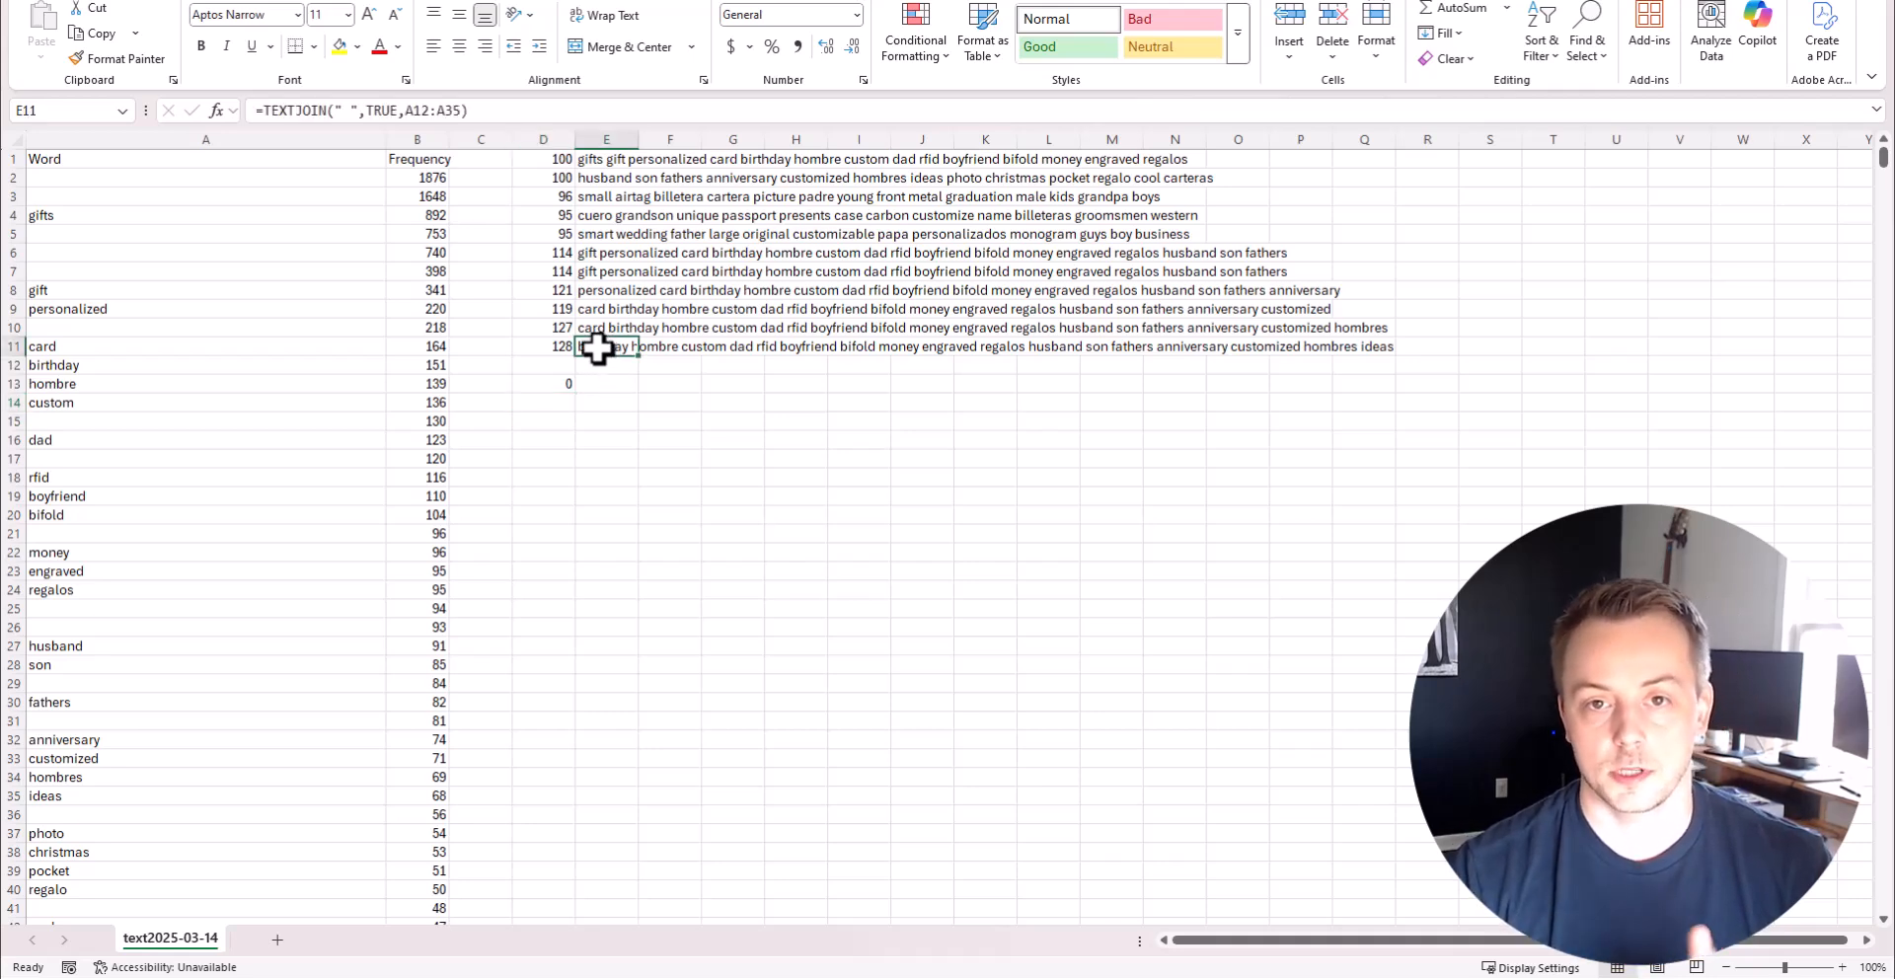
pyautogui.click(601, 387)
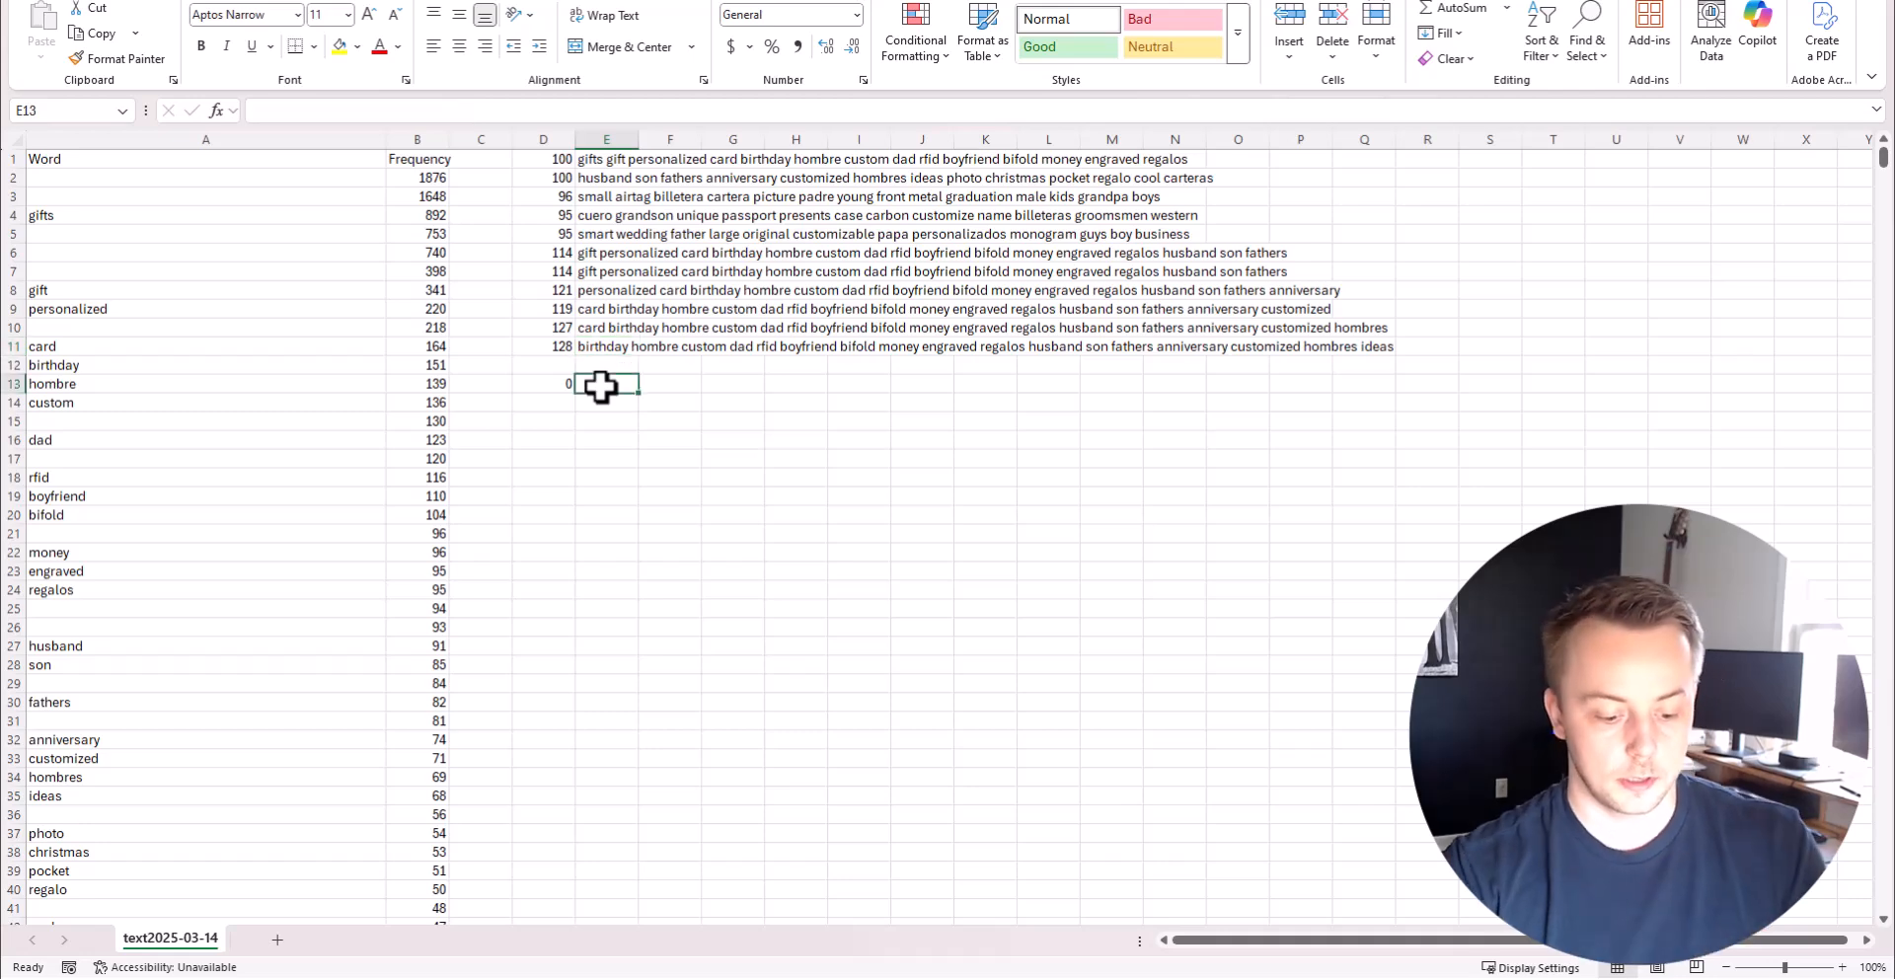
pyautogui.write('=test')
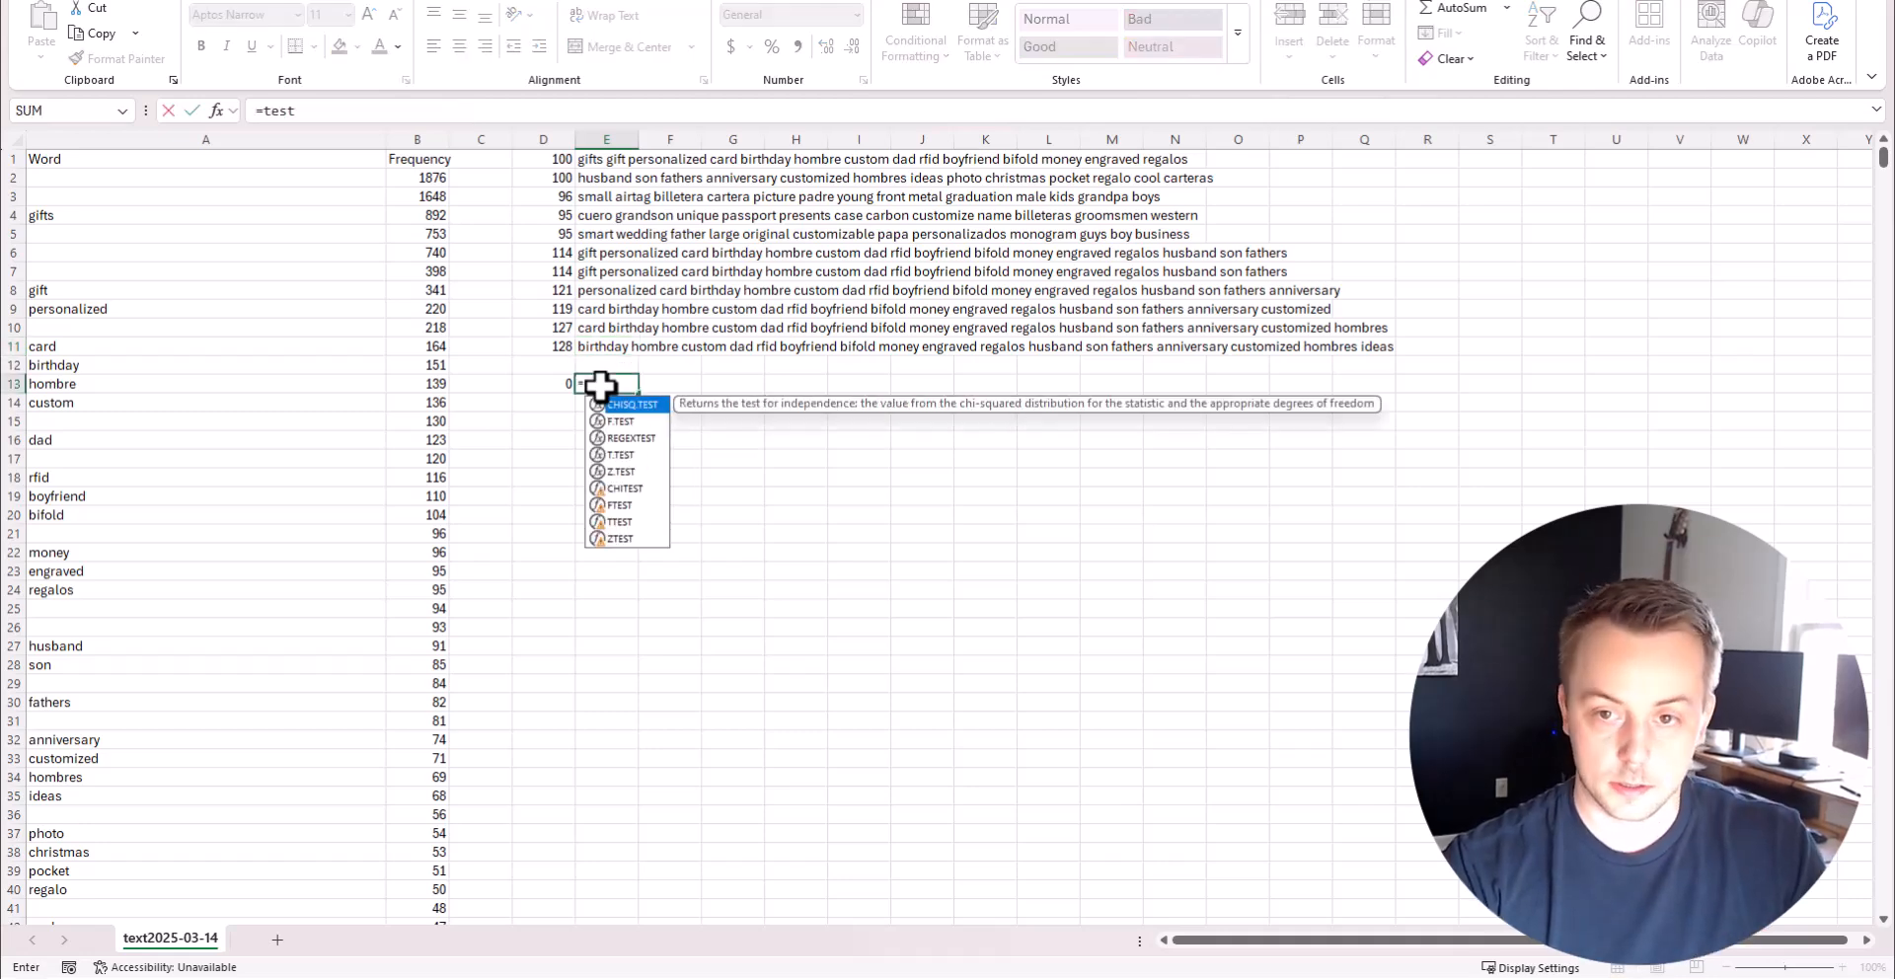
pyautogui.press('BackSpace')
pyautogui.press('BackSpace')
pyautogui.write('xtjoin')
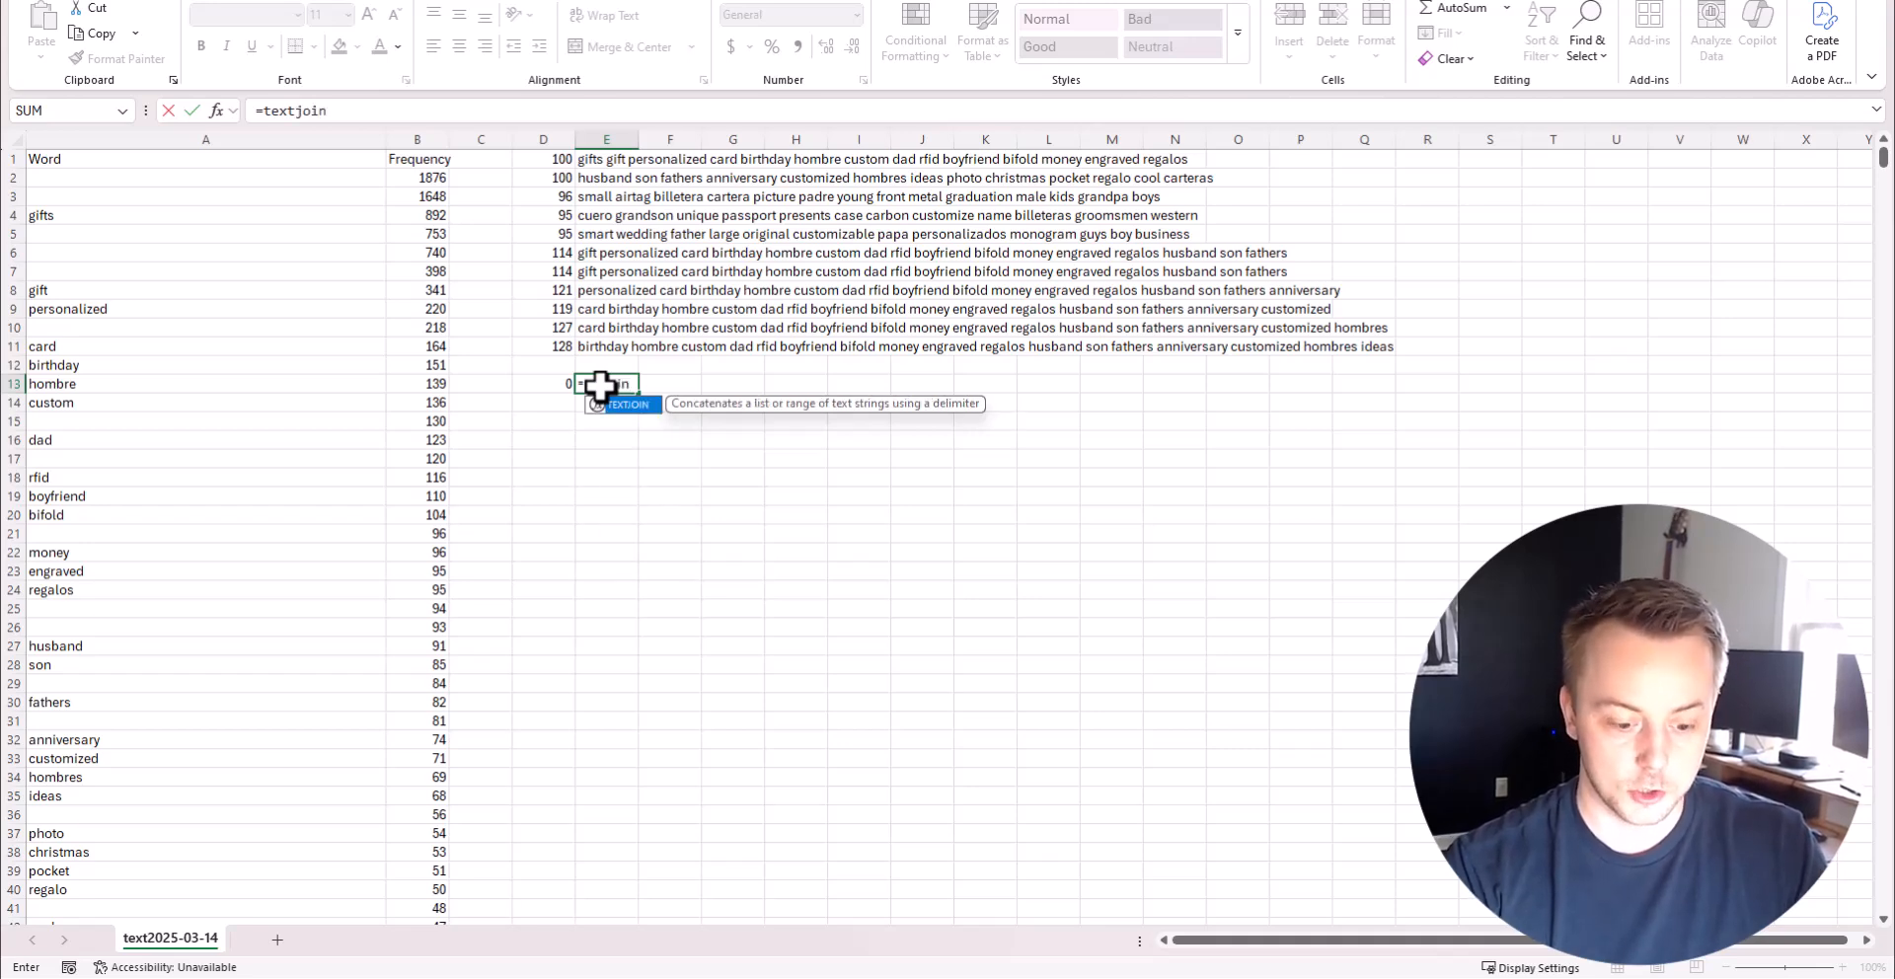
pyautogui.write('(')
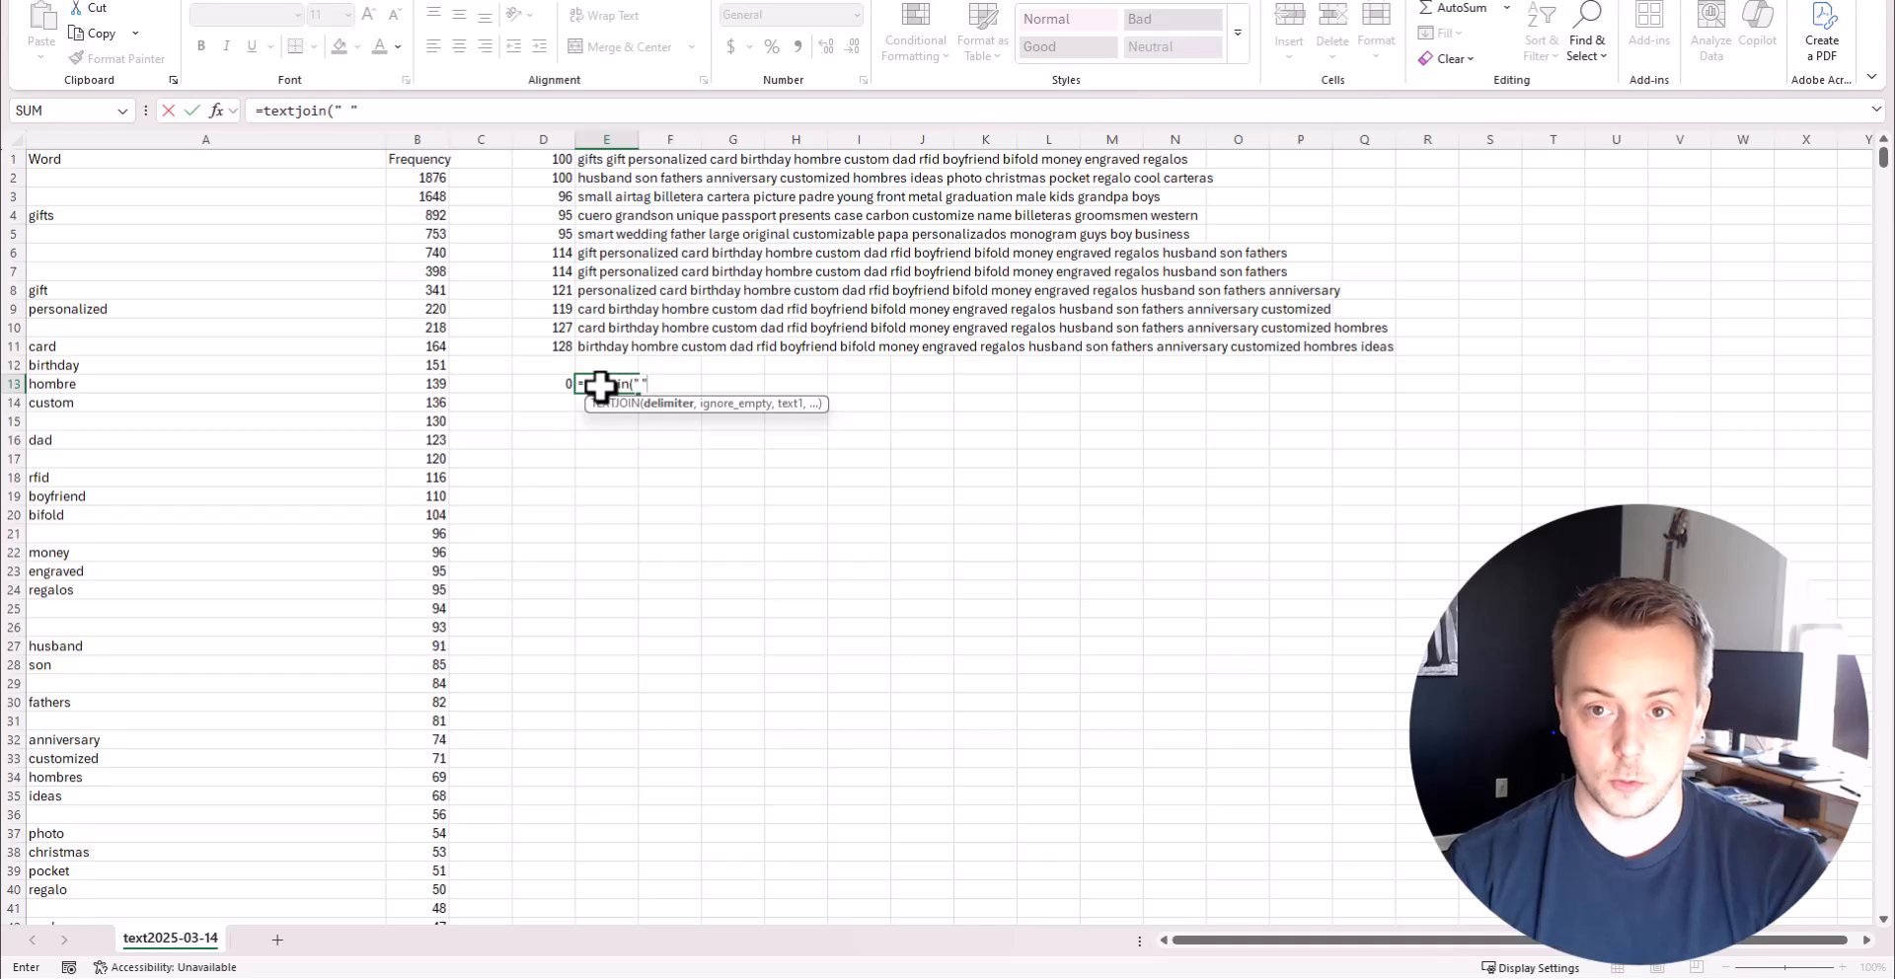
pyautogui.write(',')
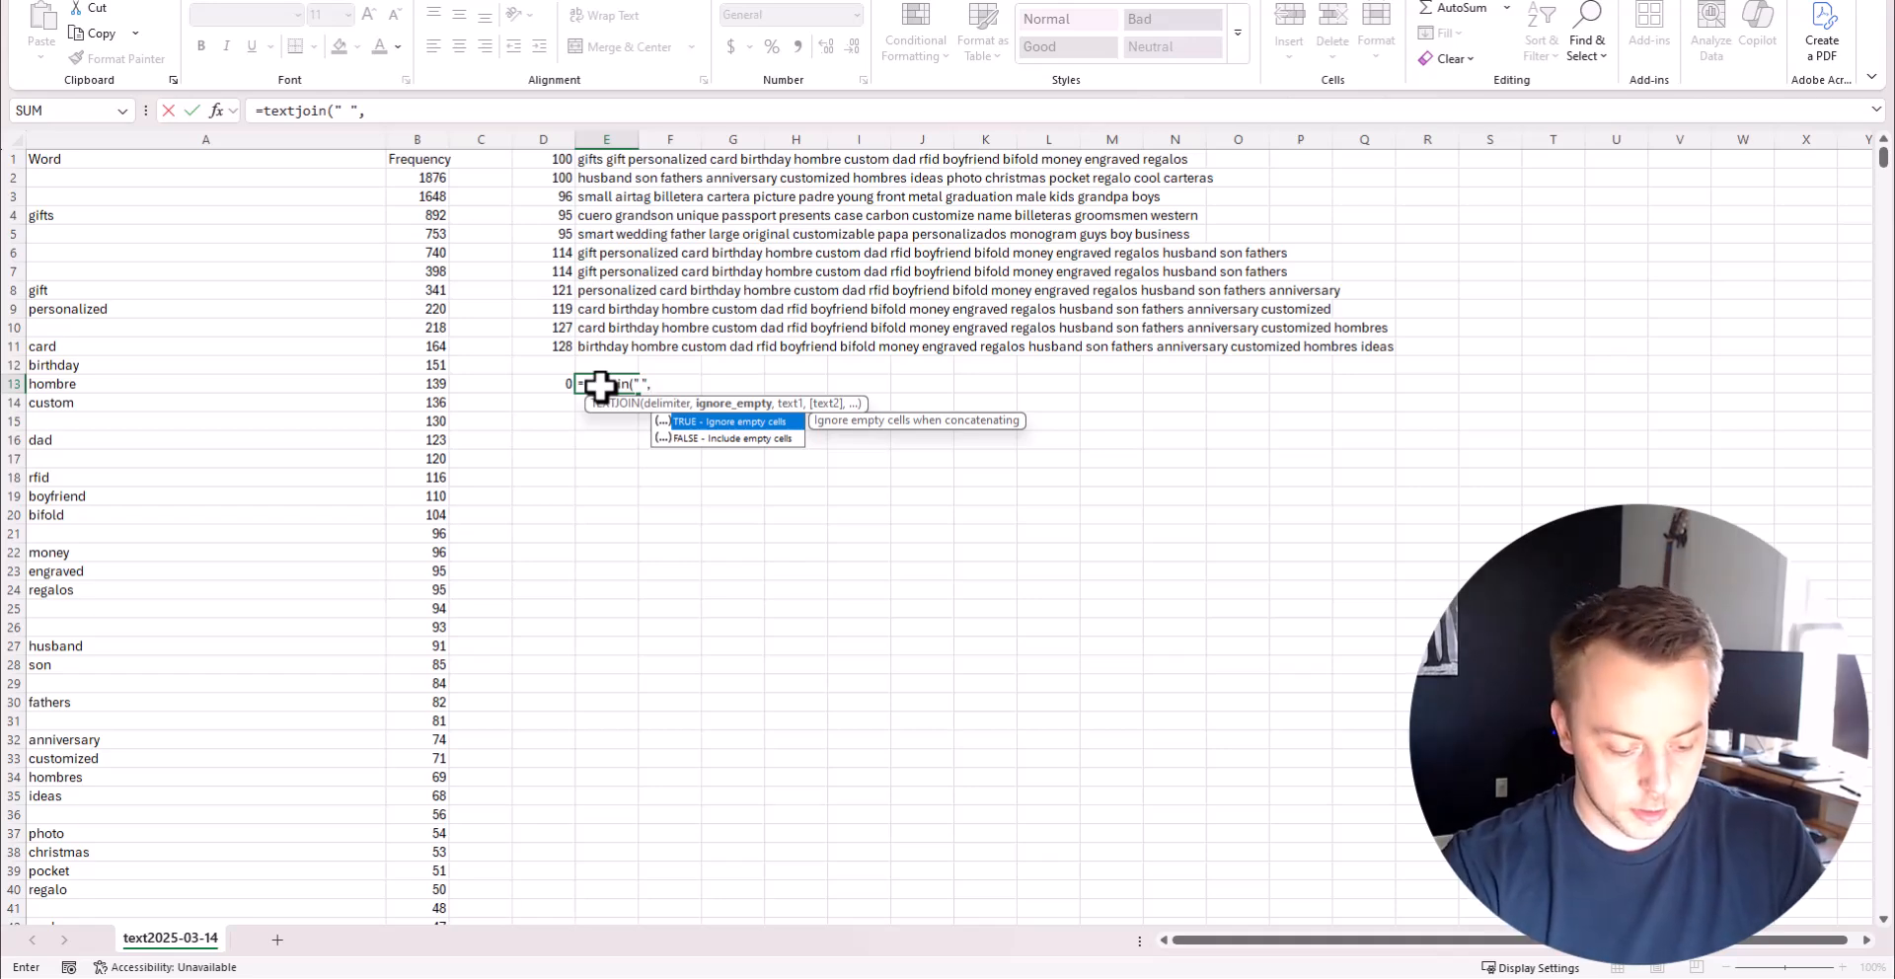
pyautogui.write('true')
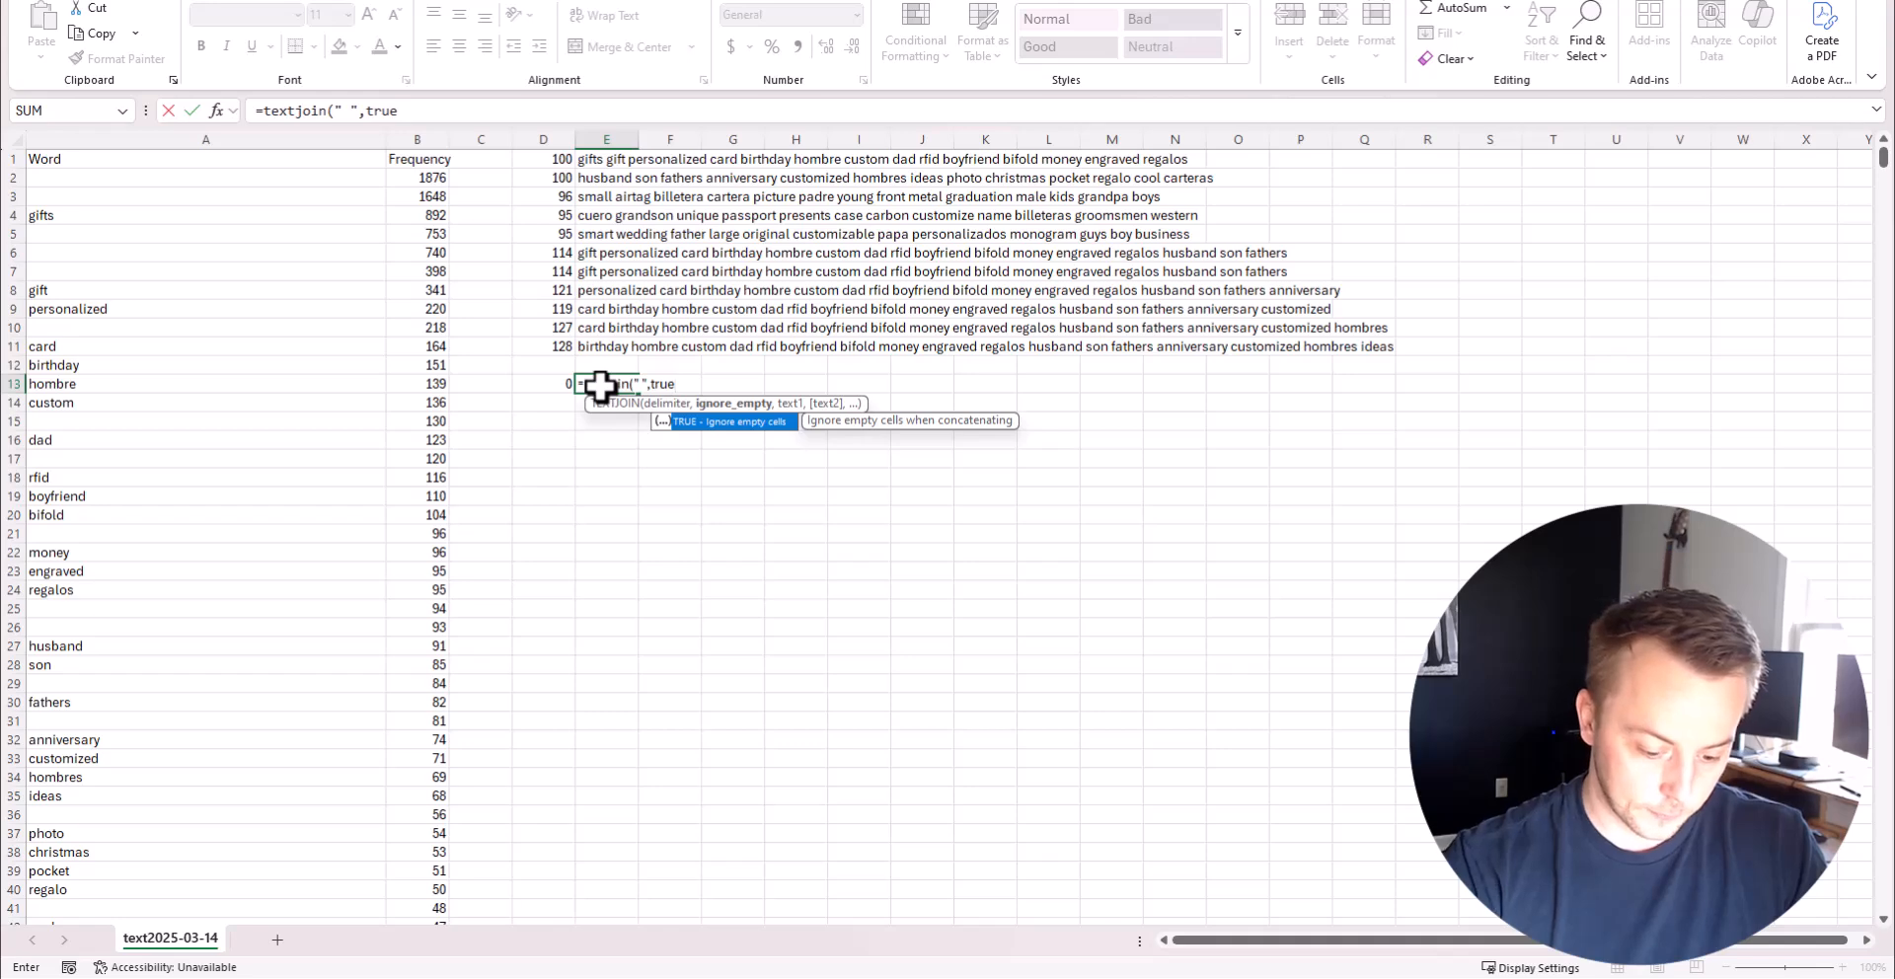
pyautogui.write(',')
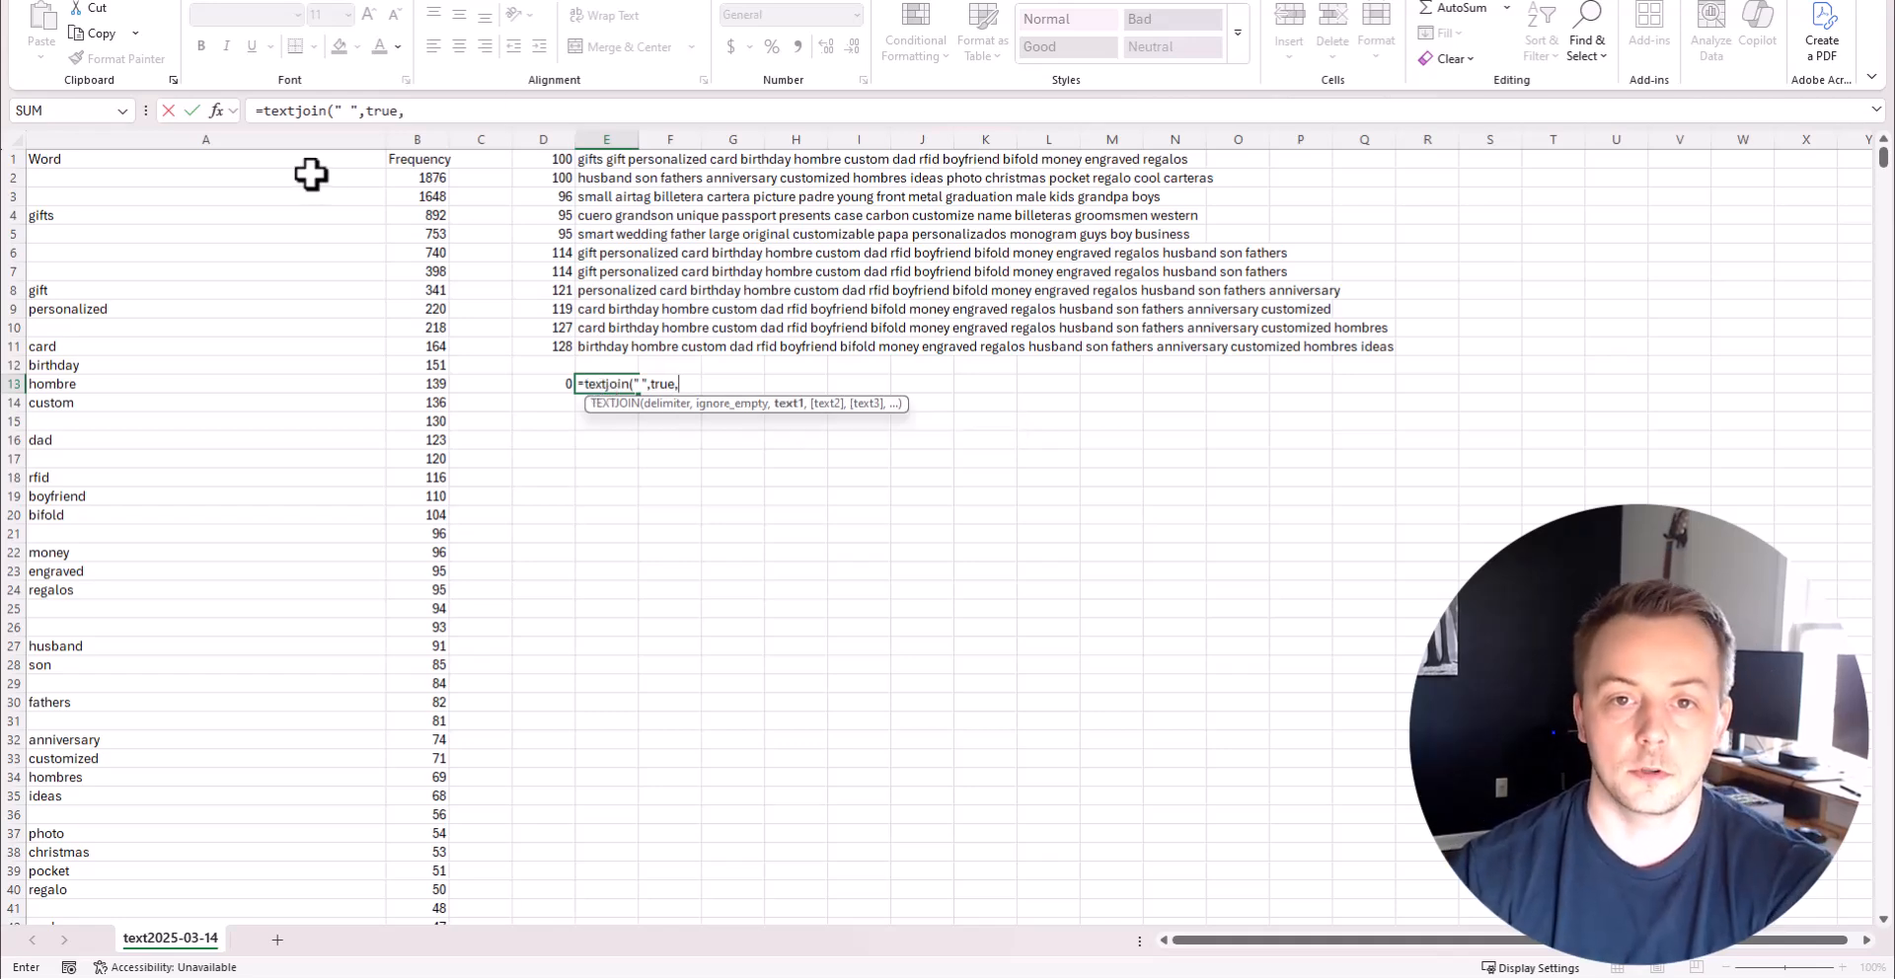
pyautogui.moveTo(311, 174); pyautogui.dragTo(264, 779)
pyautogui.write(')')
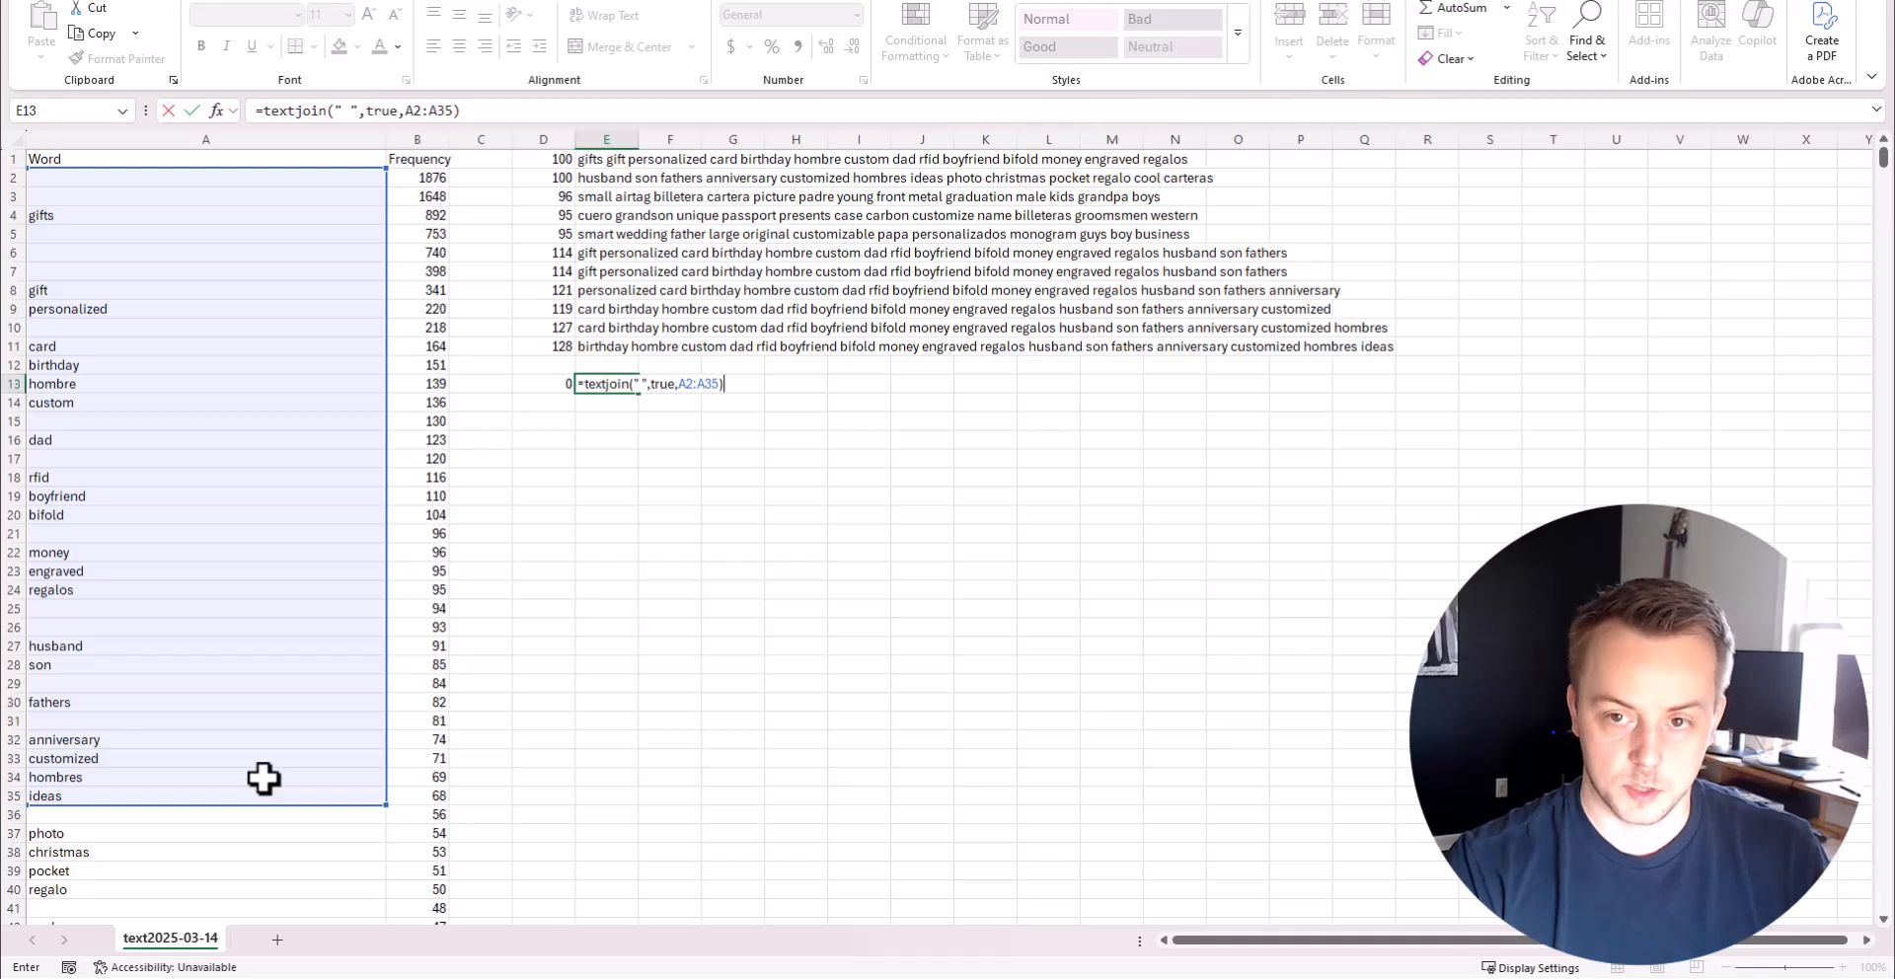
pyautogui.press('Return')
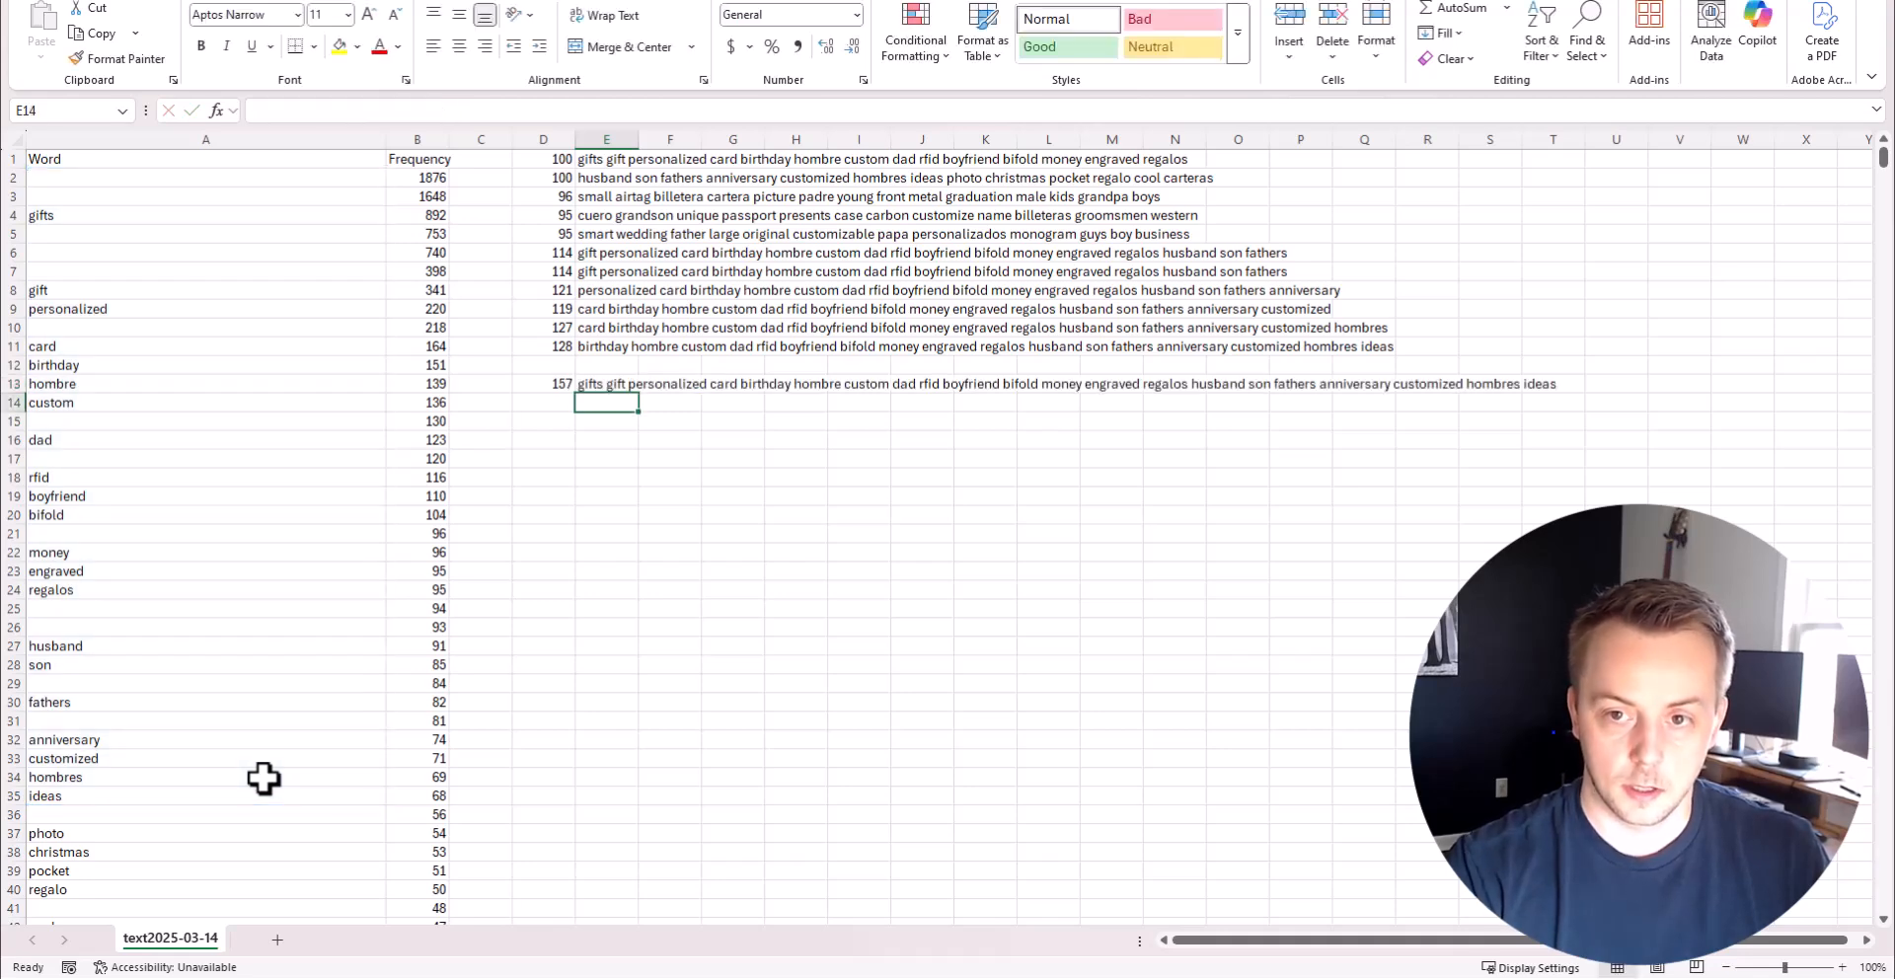
# Shorten the TEXTJOIN range in cell E13 to A2:A25.
pyautogui.click(606, 383)
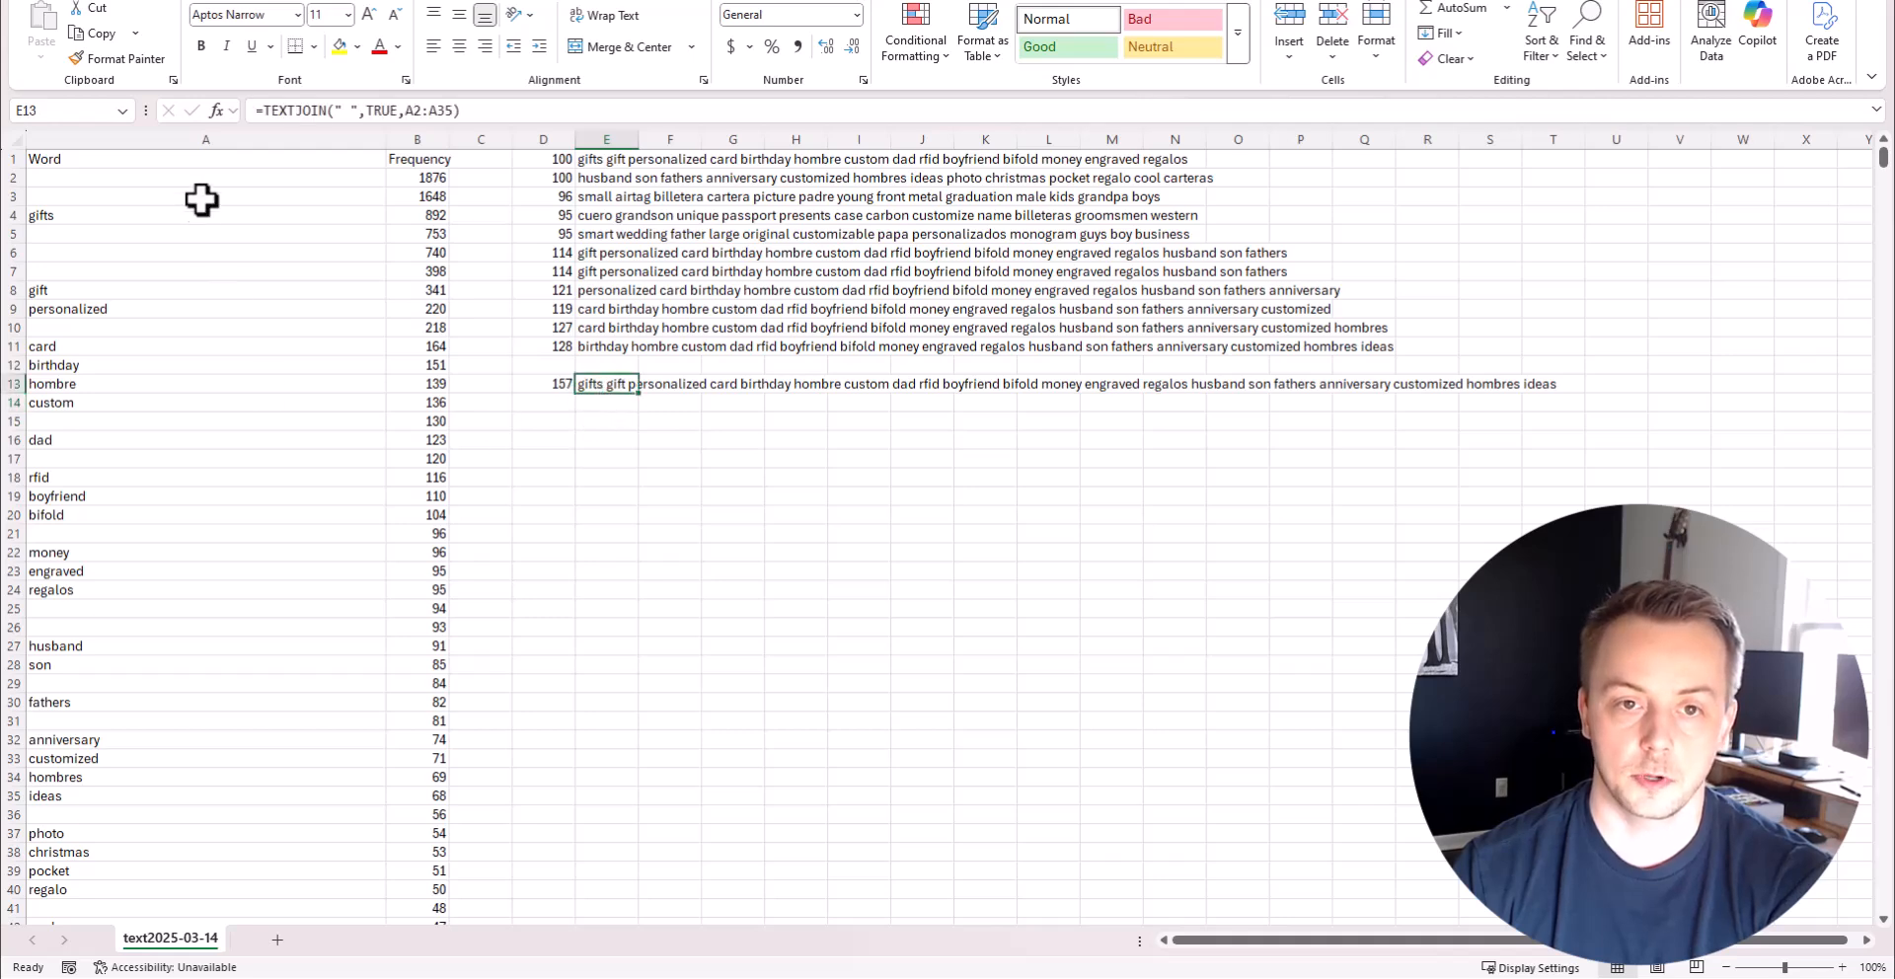
pyautogui.click(554, 373)
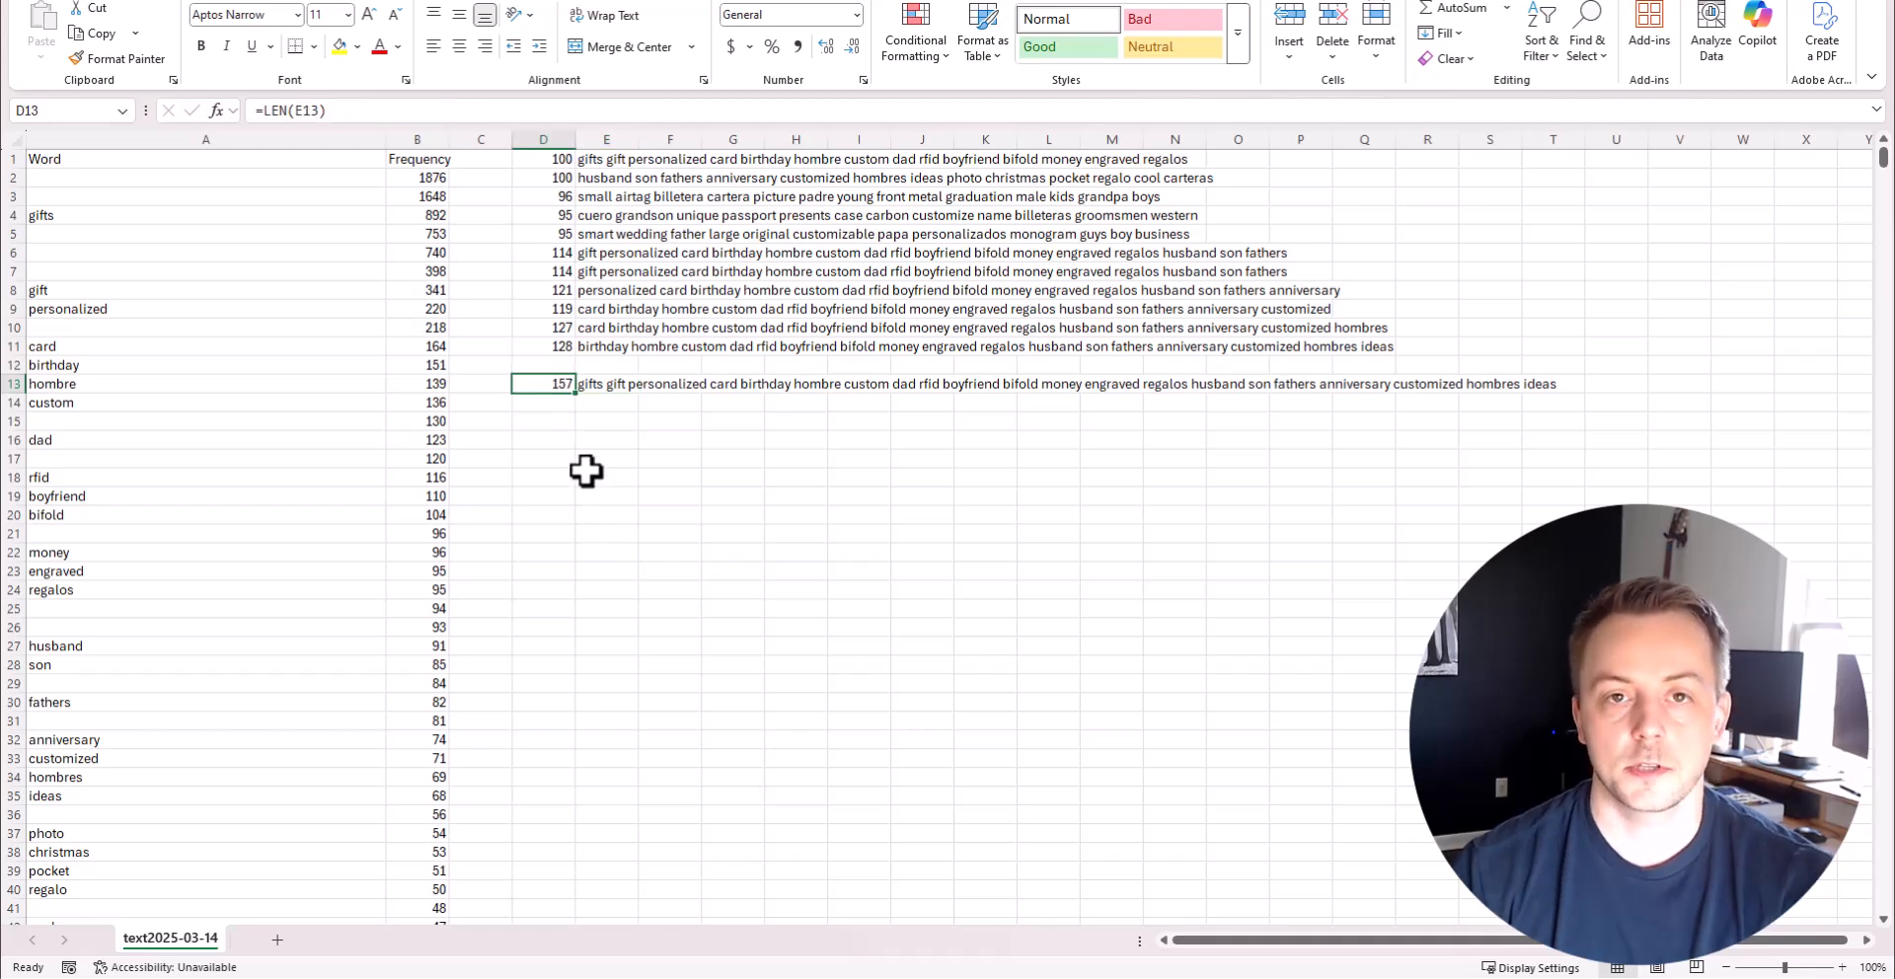
pyautogui.click(601, 381)
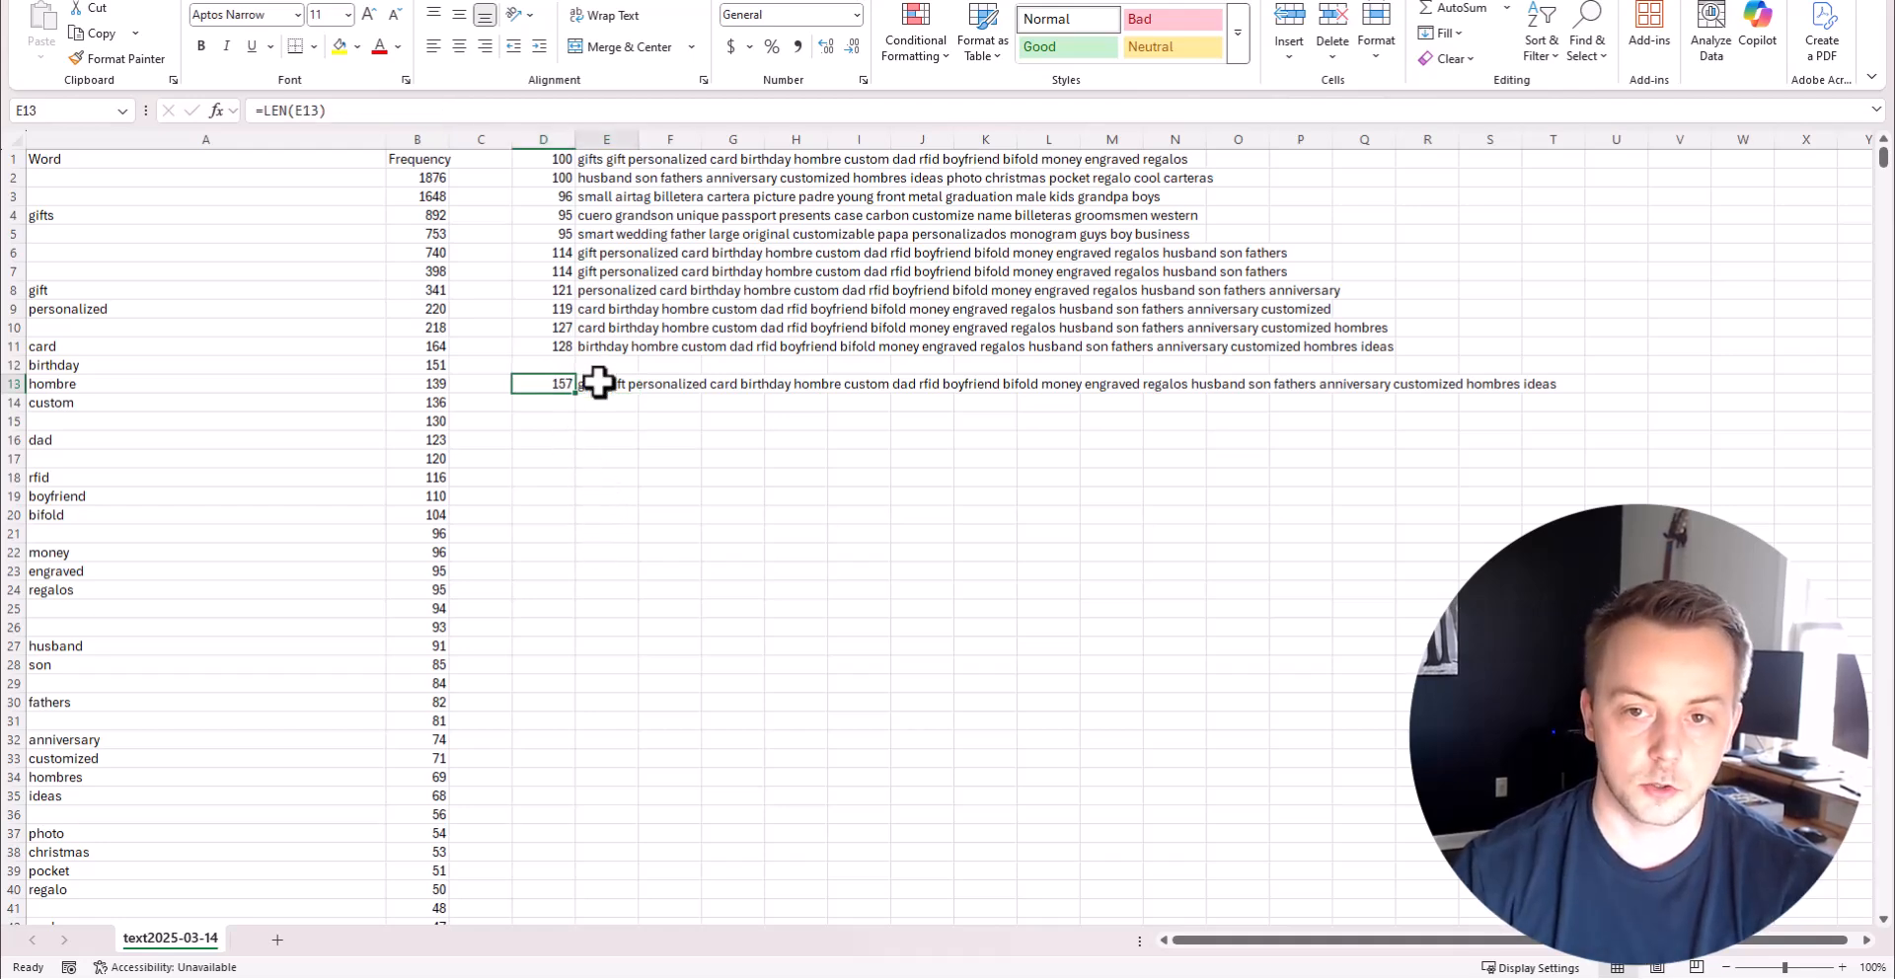
pyautogui.click(446, 110)
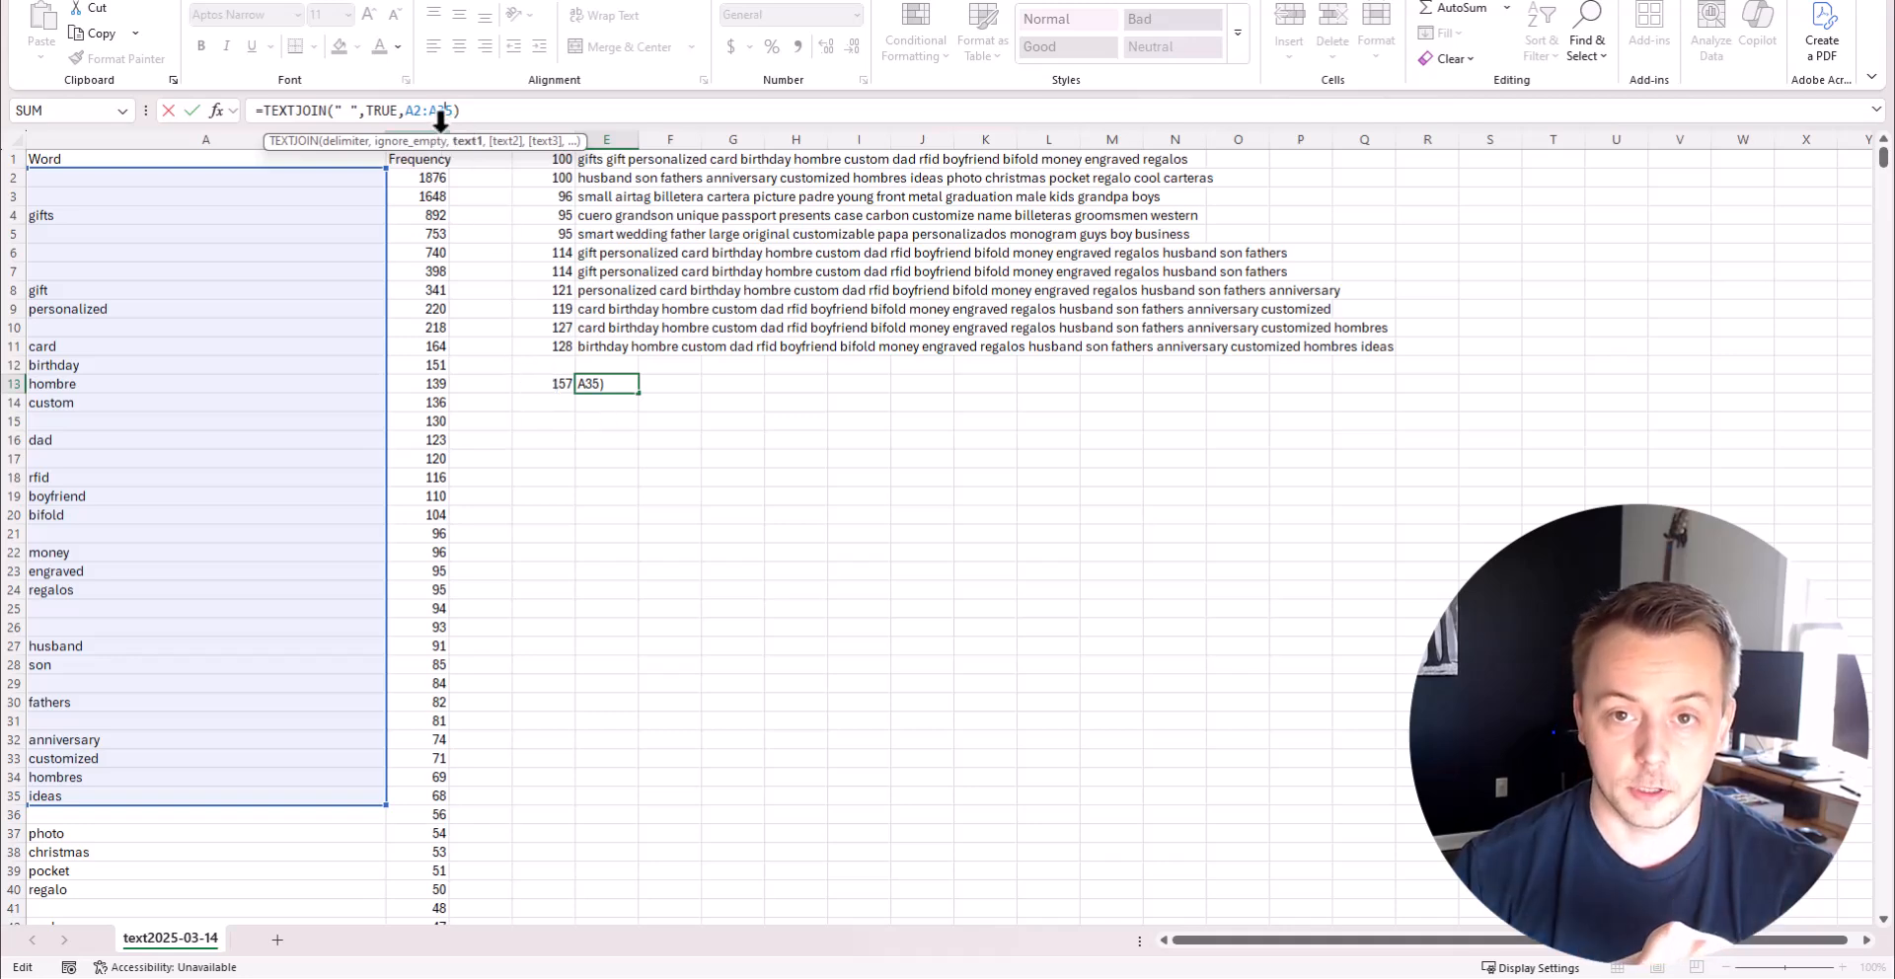
pyautogui.press('BackSpace')
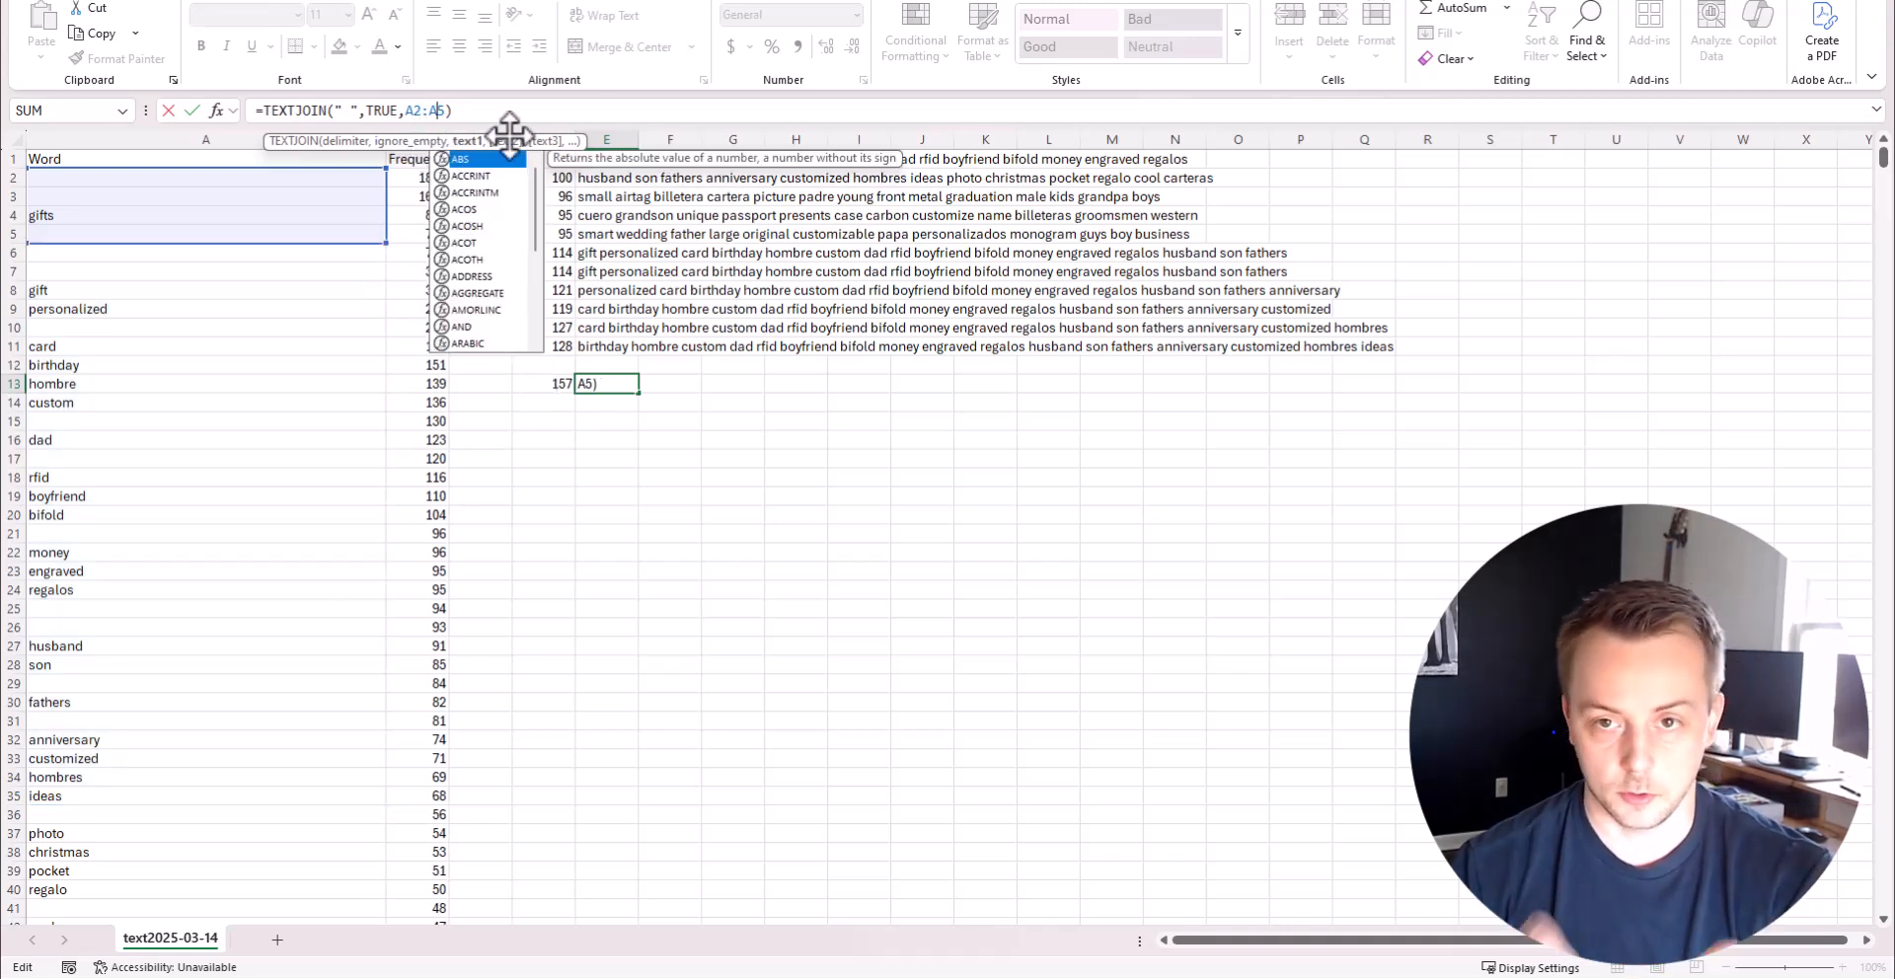
pyautogui.write('2')
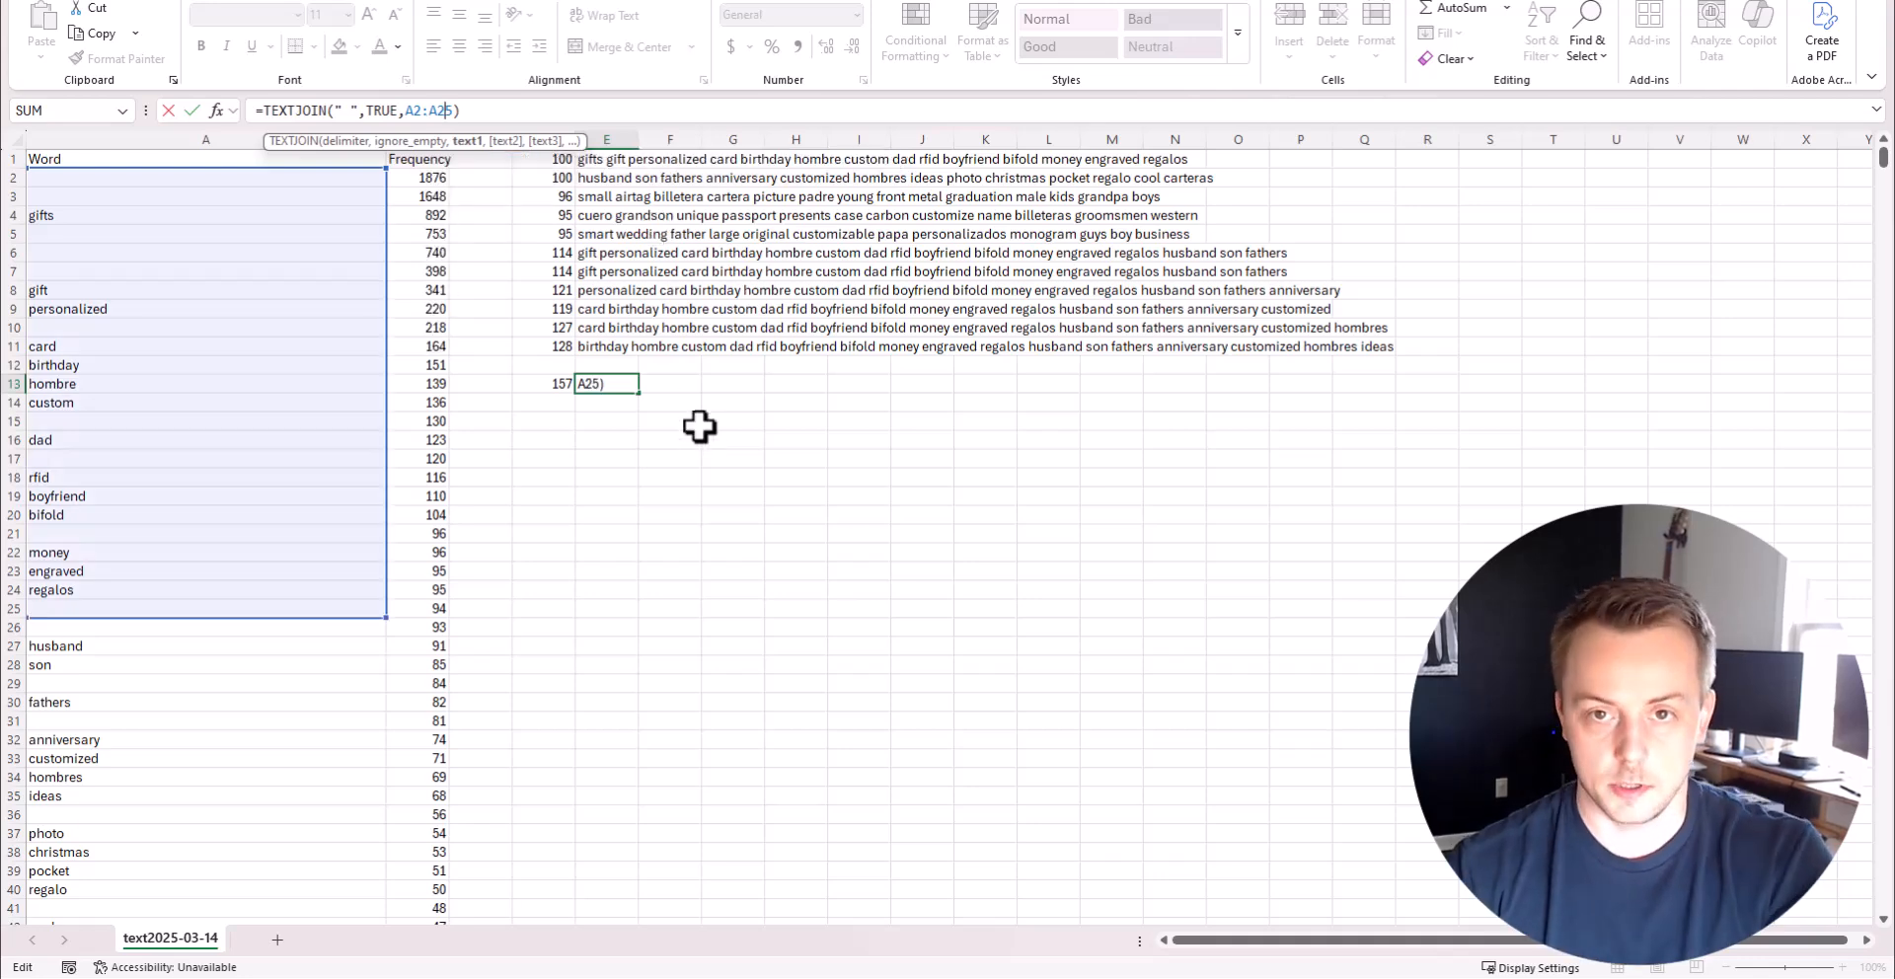
pyautogui.press('Return')
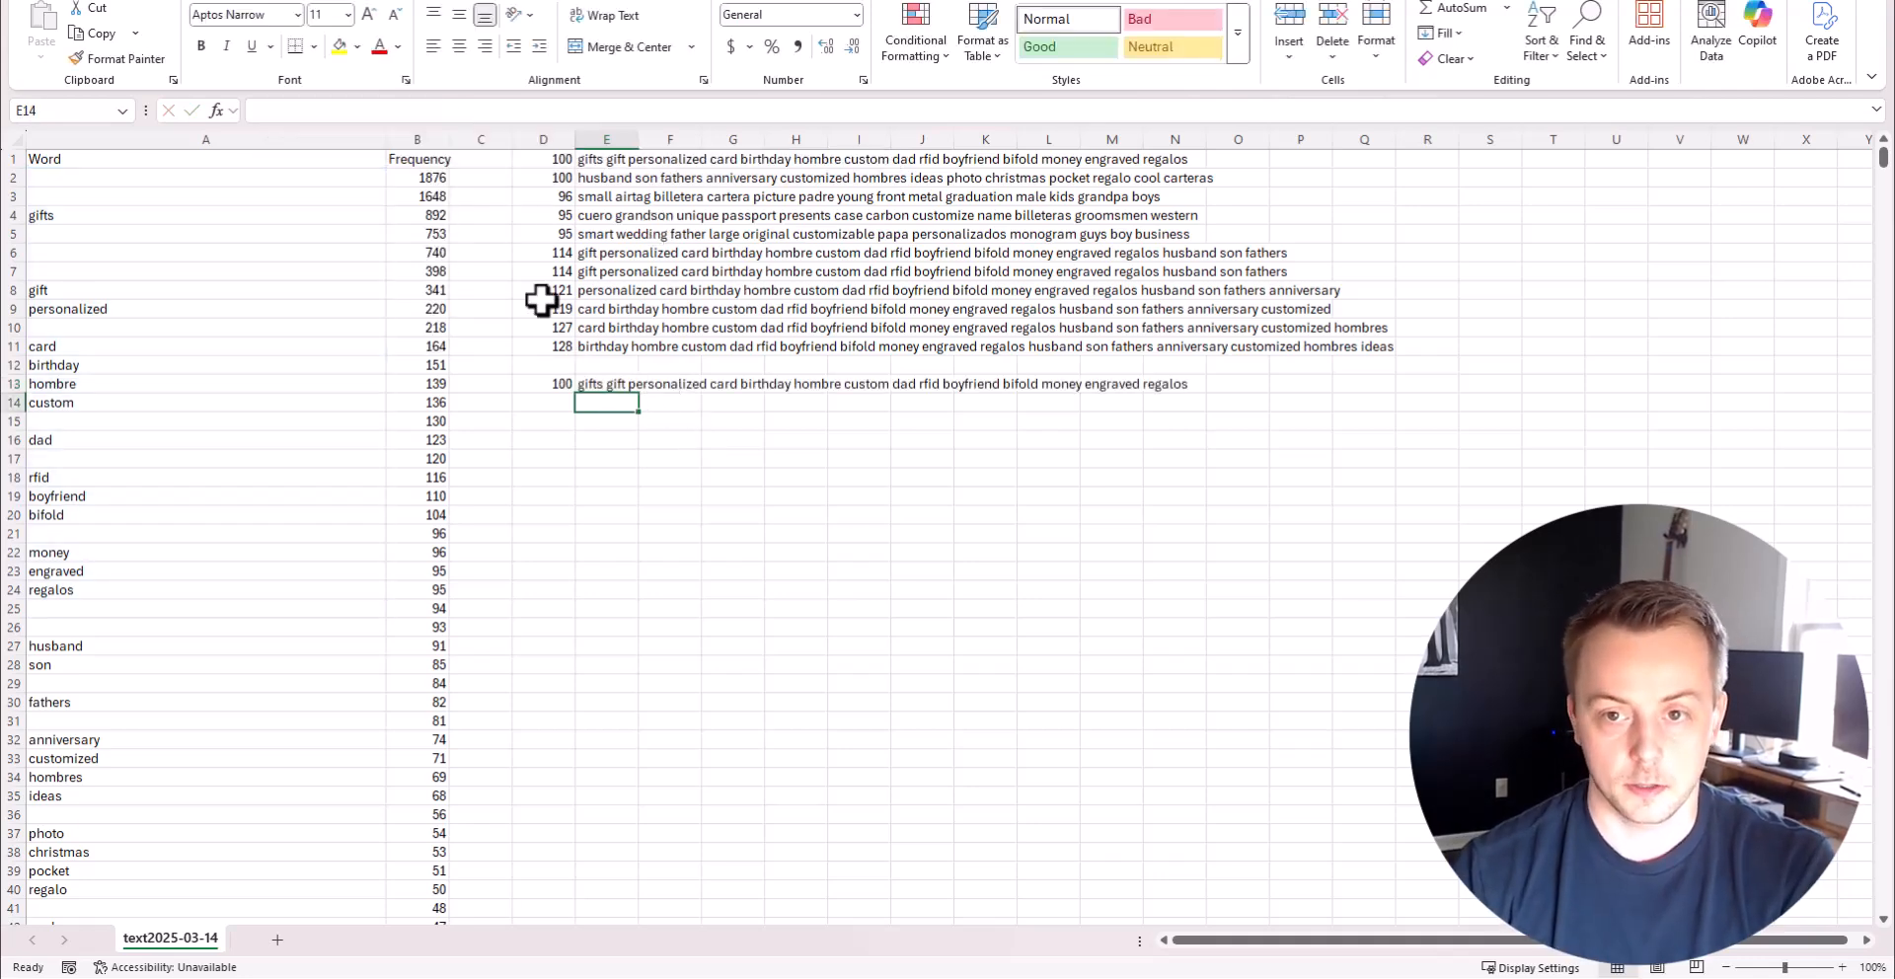
# Try extending the TEXTJOIN range in cell E13 to A2:A28.
pyautogui.click(563, 383)
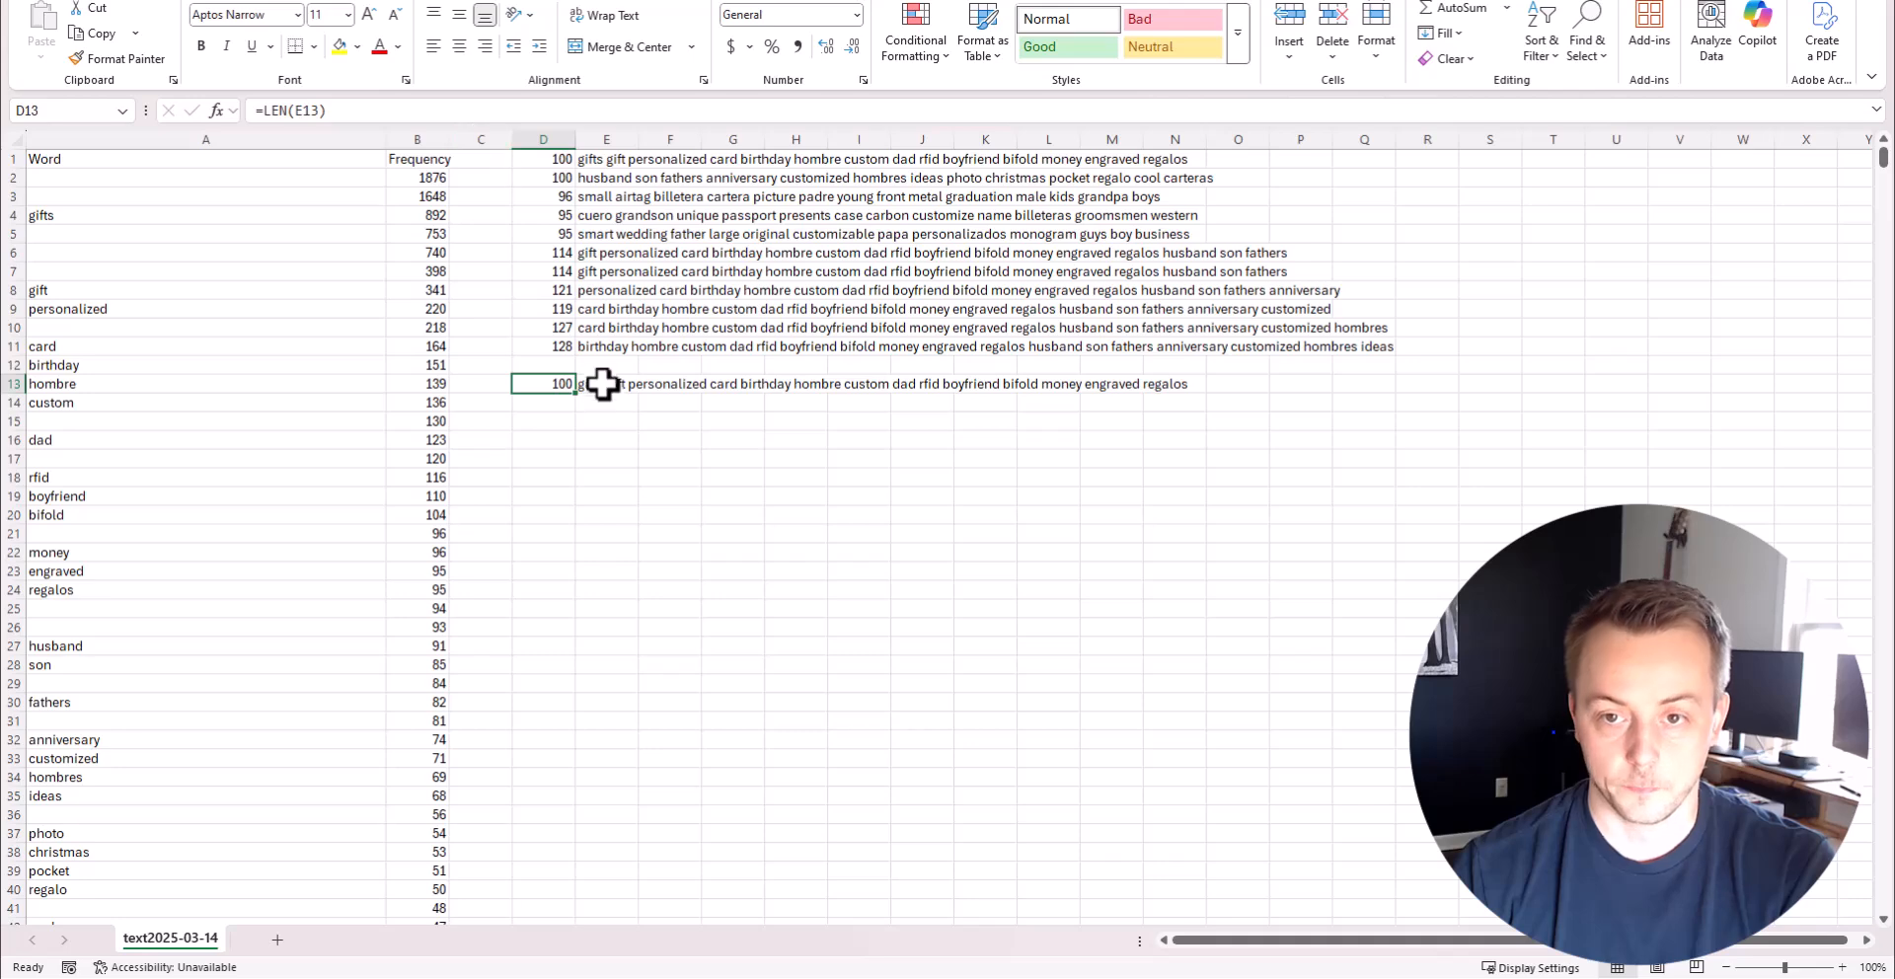
pyautogui.click(603, 384)
pyautogui.click(435, 109)
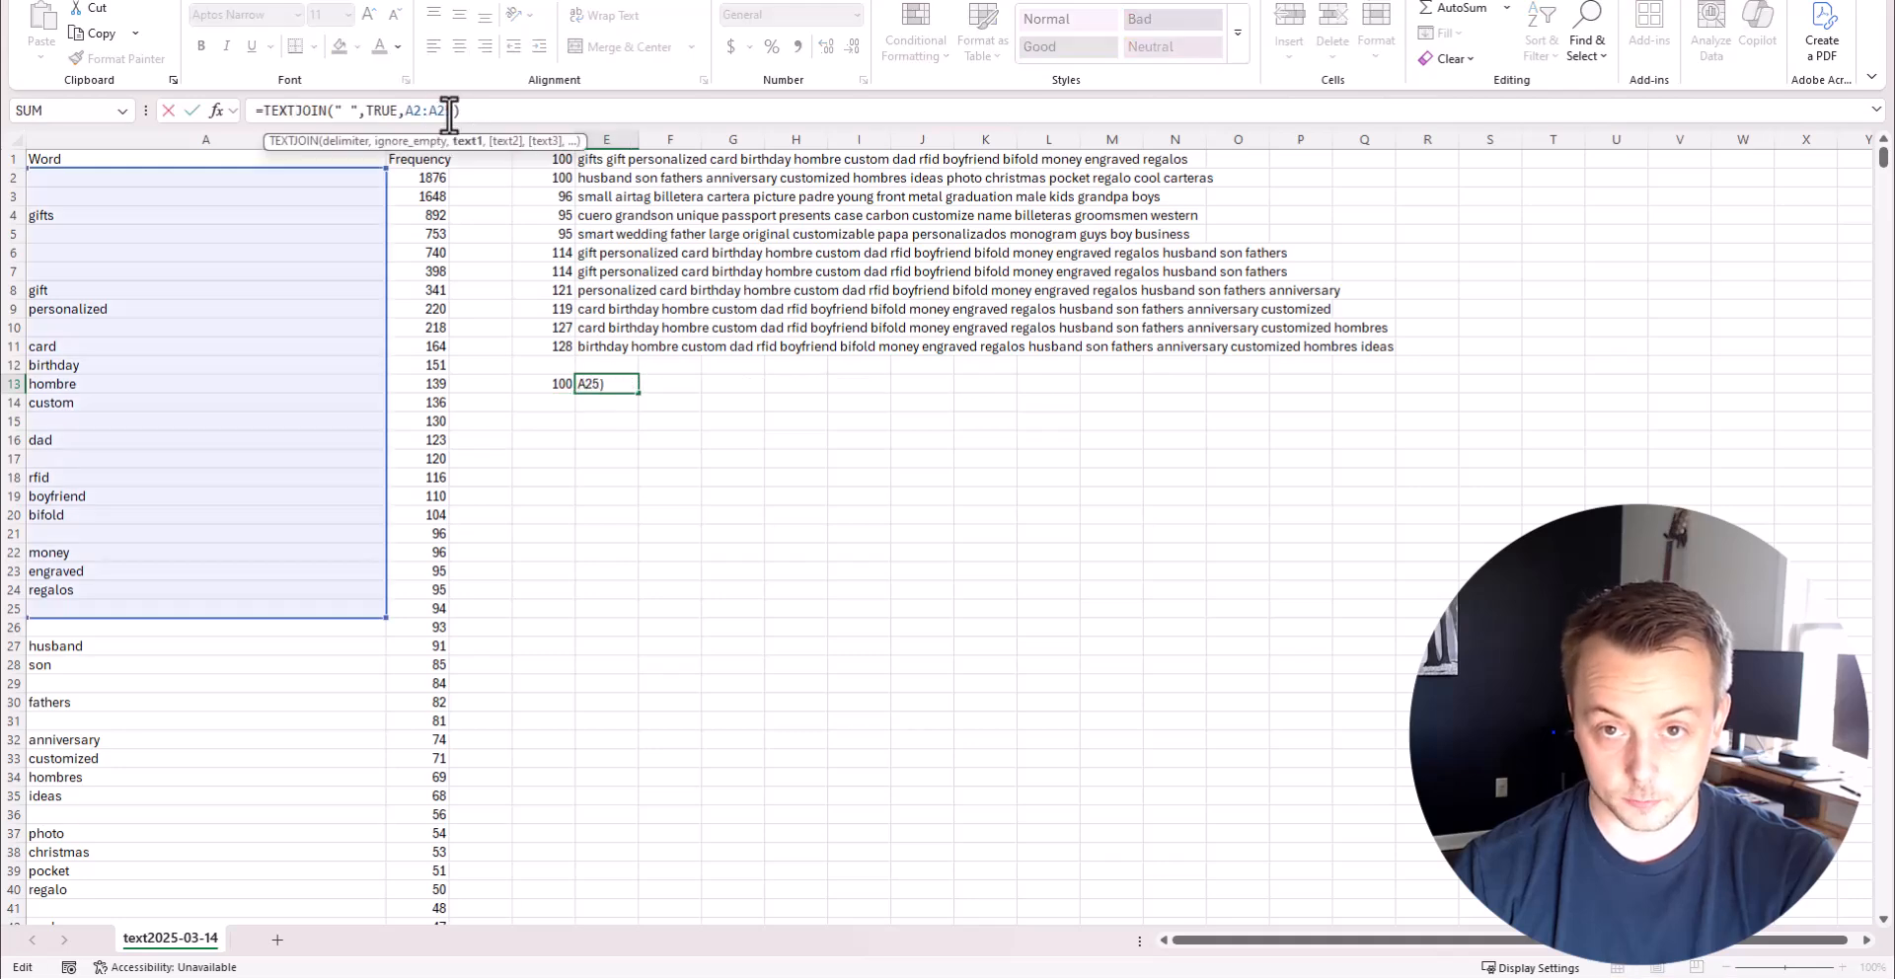
pyautogui.write('8')
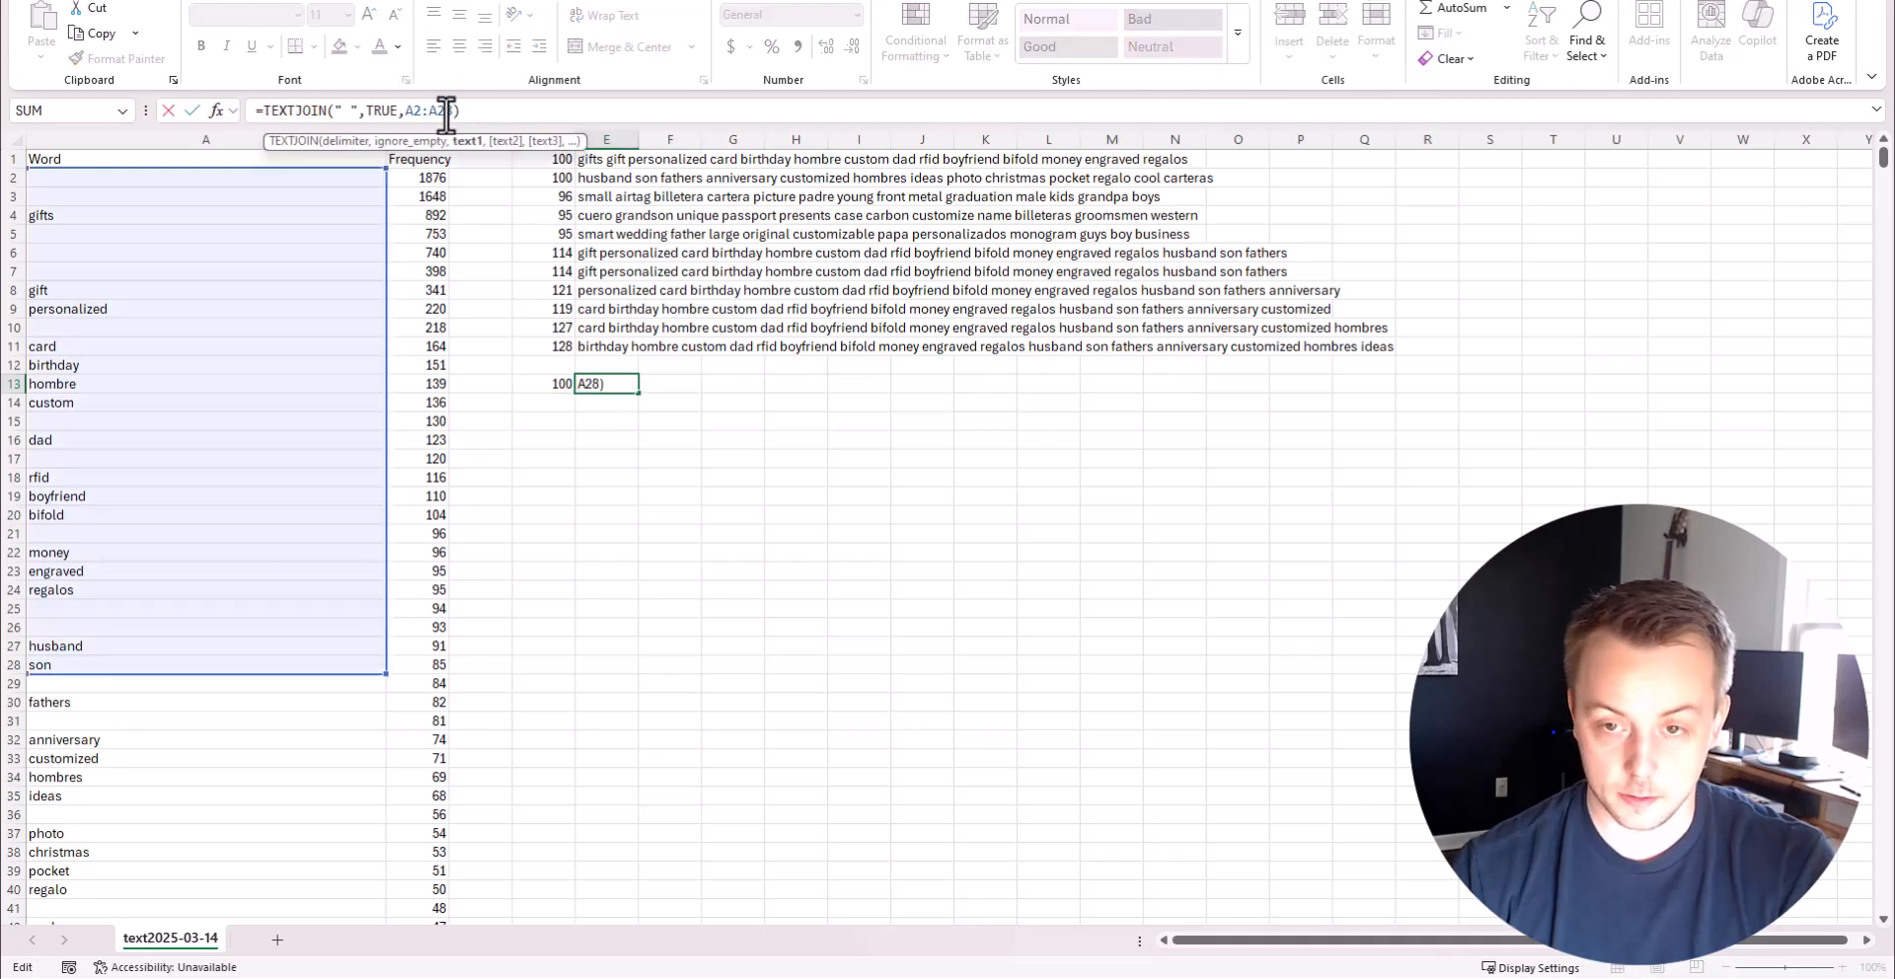
pyautogui.press('Return')
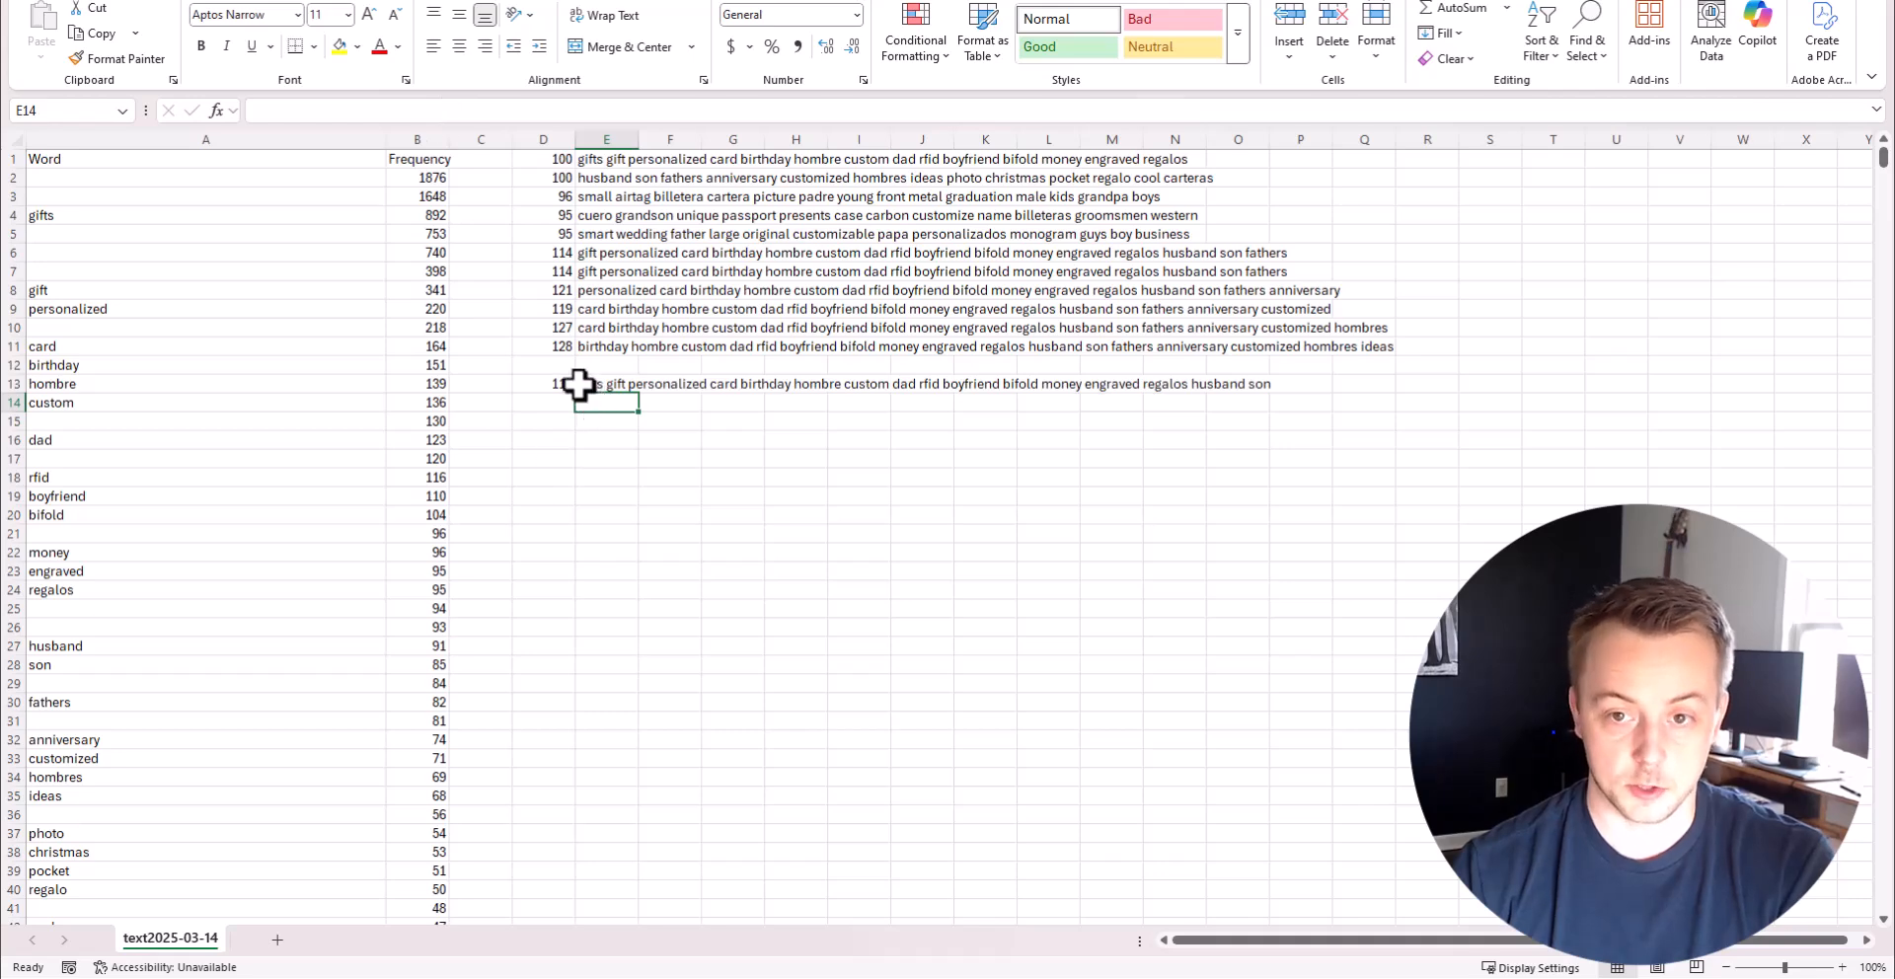
# Set the end of the TEXTJOIN range in cell E13 back to A25.
pyautogui.click(592, 383)
pyautogui.click(490, 115)
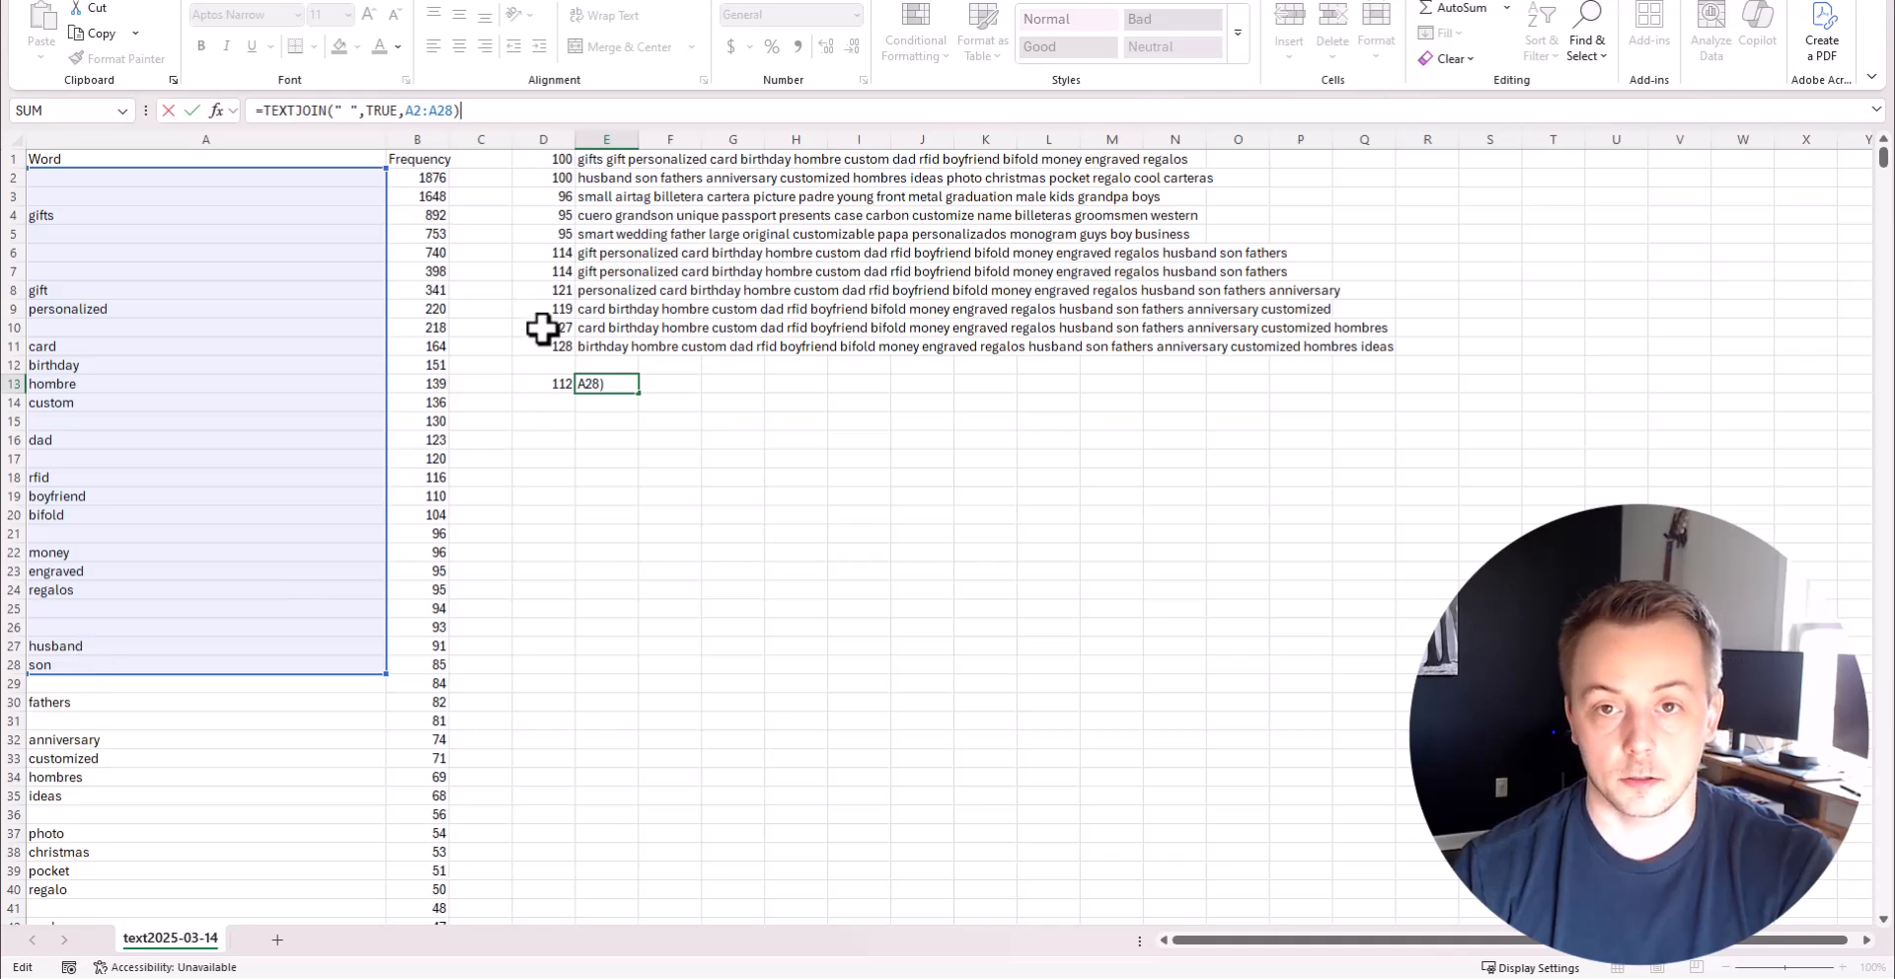
pyautogui.click(450, 116)
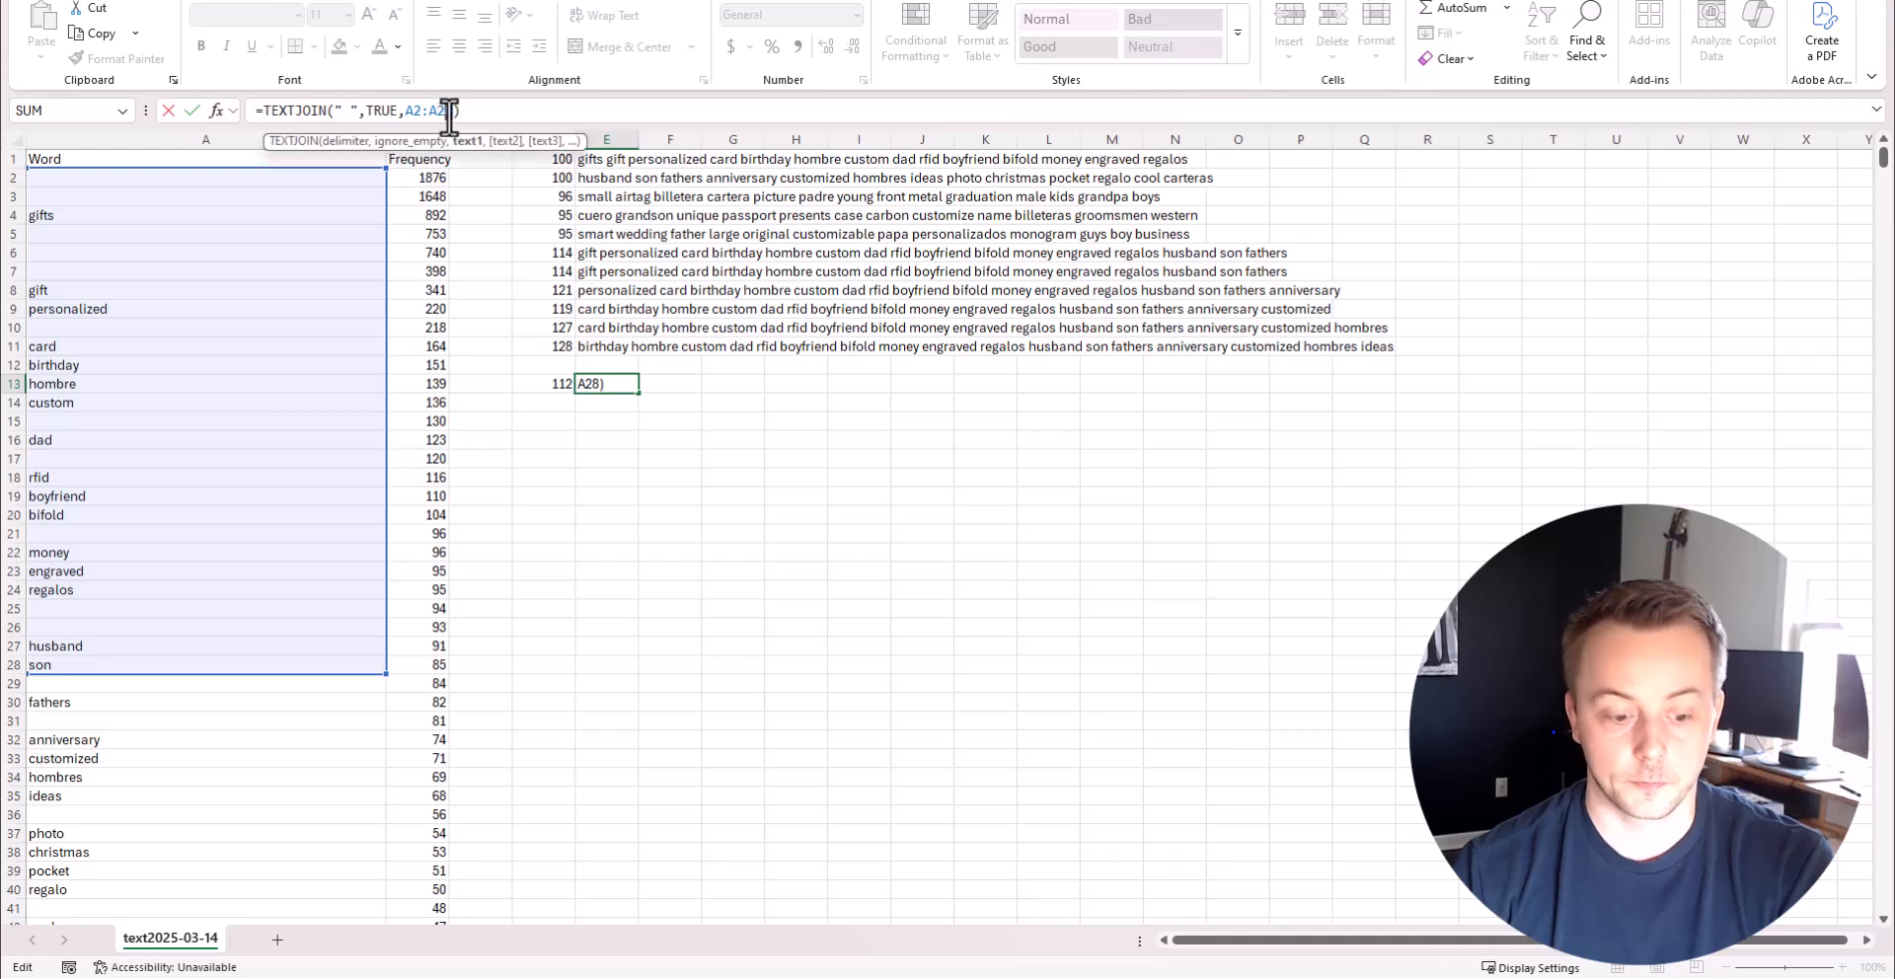
pyautogui.press('BackSpace')
pyautogui.write('5')
pyautogui.press('Return')
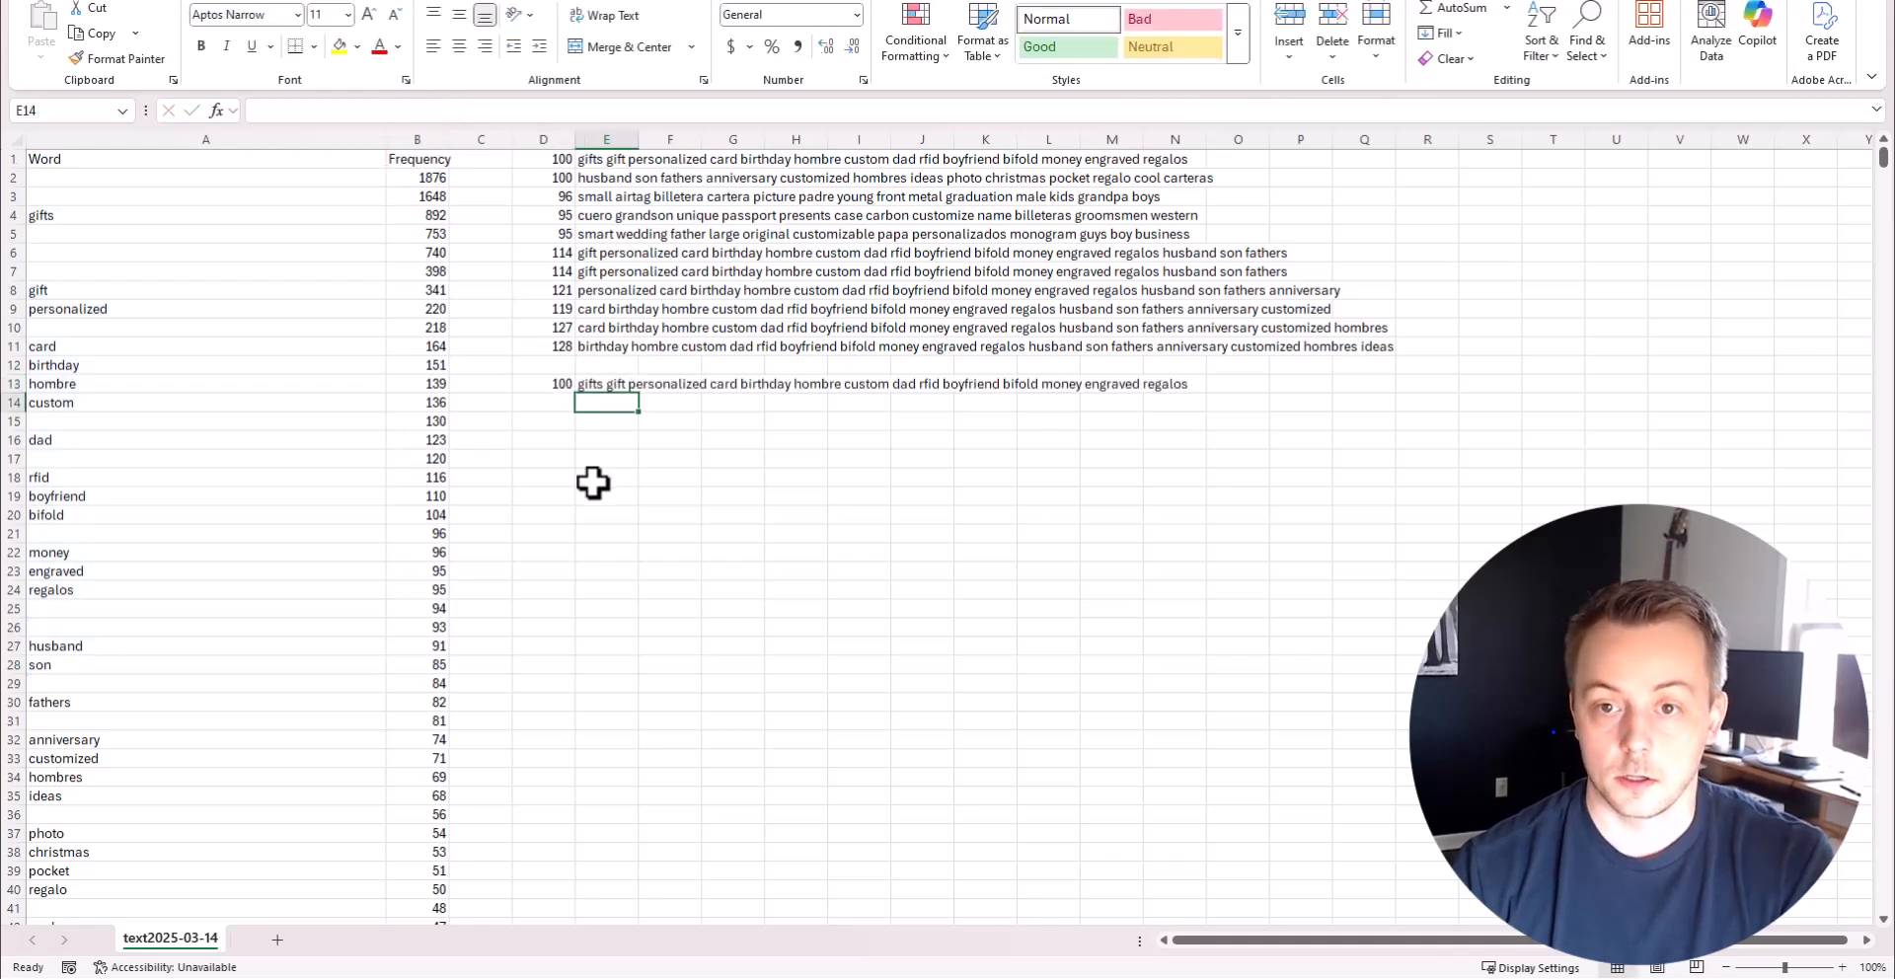
# Copy the LEN and TEXTJOIN formulas from D13:E13 into D14:E14.
pyautogui.click(561, 380)
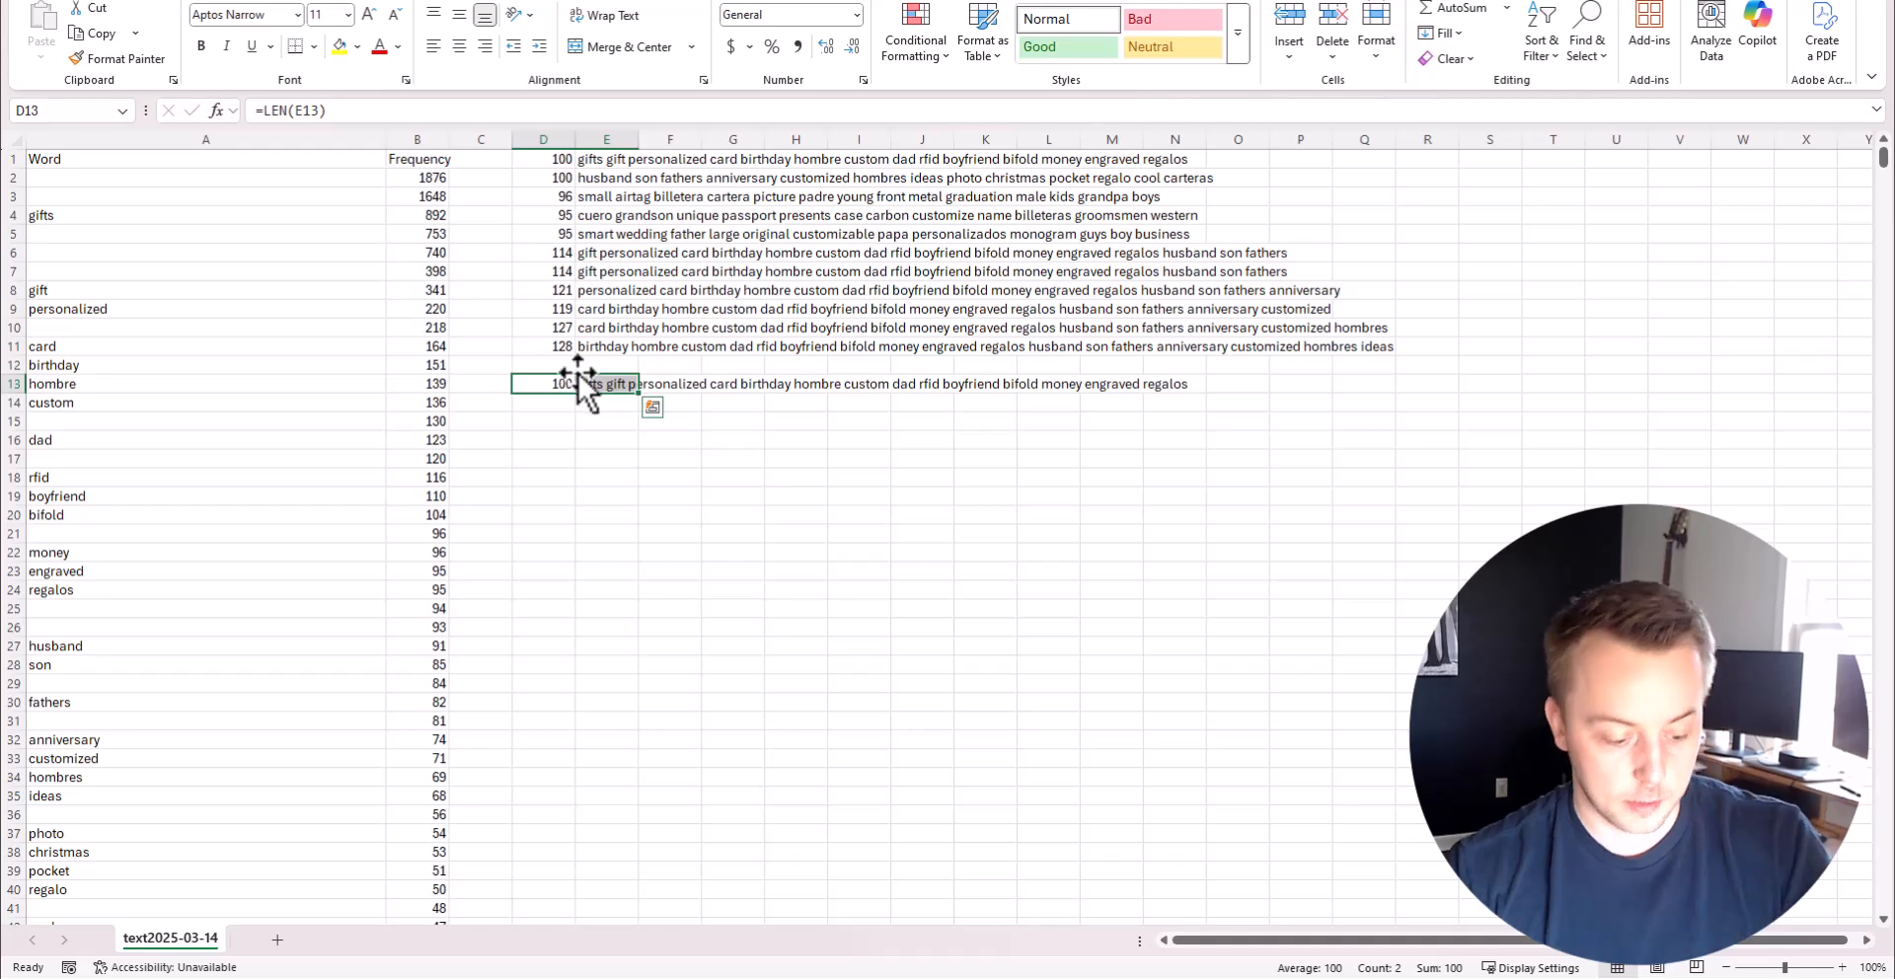
pyautogui.hotkey('ctrl', 'c')
pyautogui.click(552, 399)
pyautogui.hotkey('ctrl', 'v')
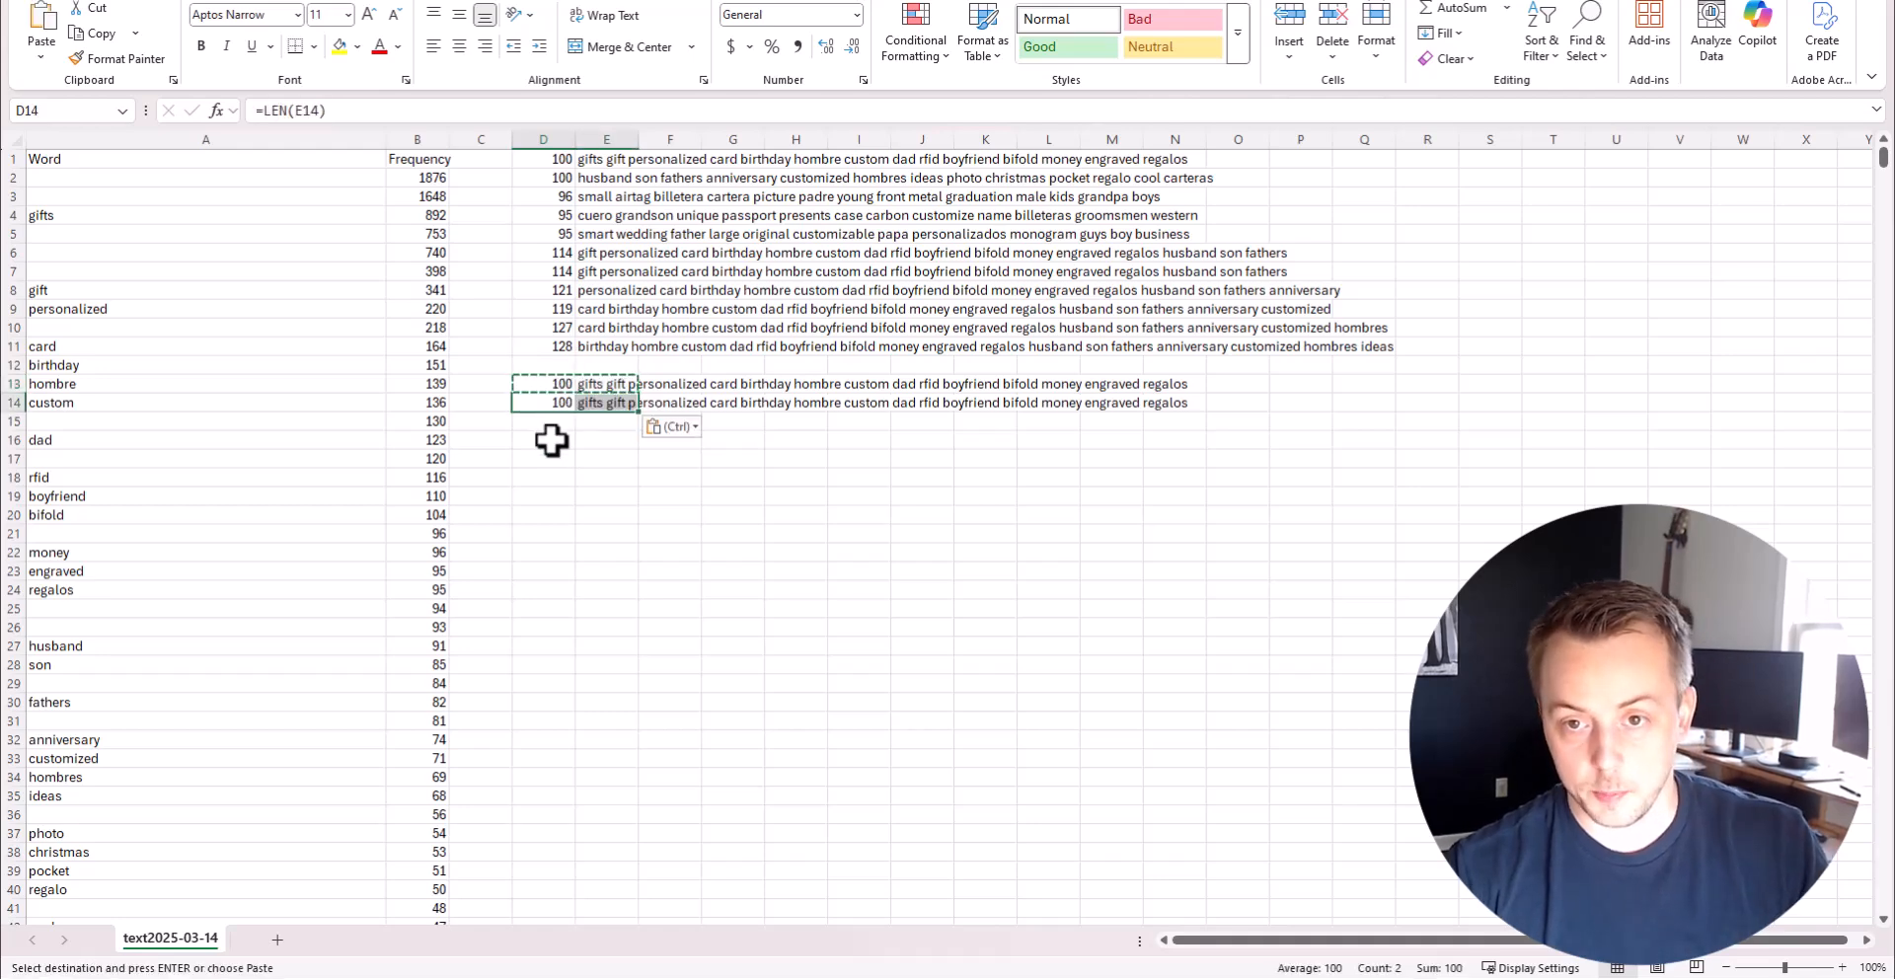
# Start the TEXTJOIN range in cell E14 at A26 and extend its end so the phrase runs from "husband" to "ideas".
pyautogui.click(594, 400)
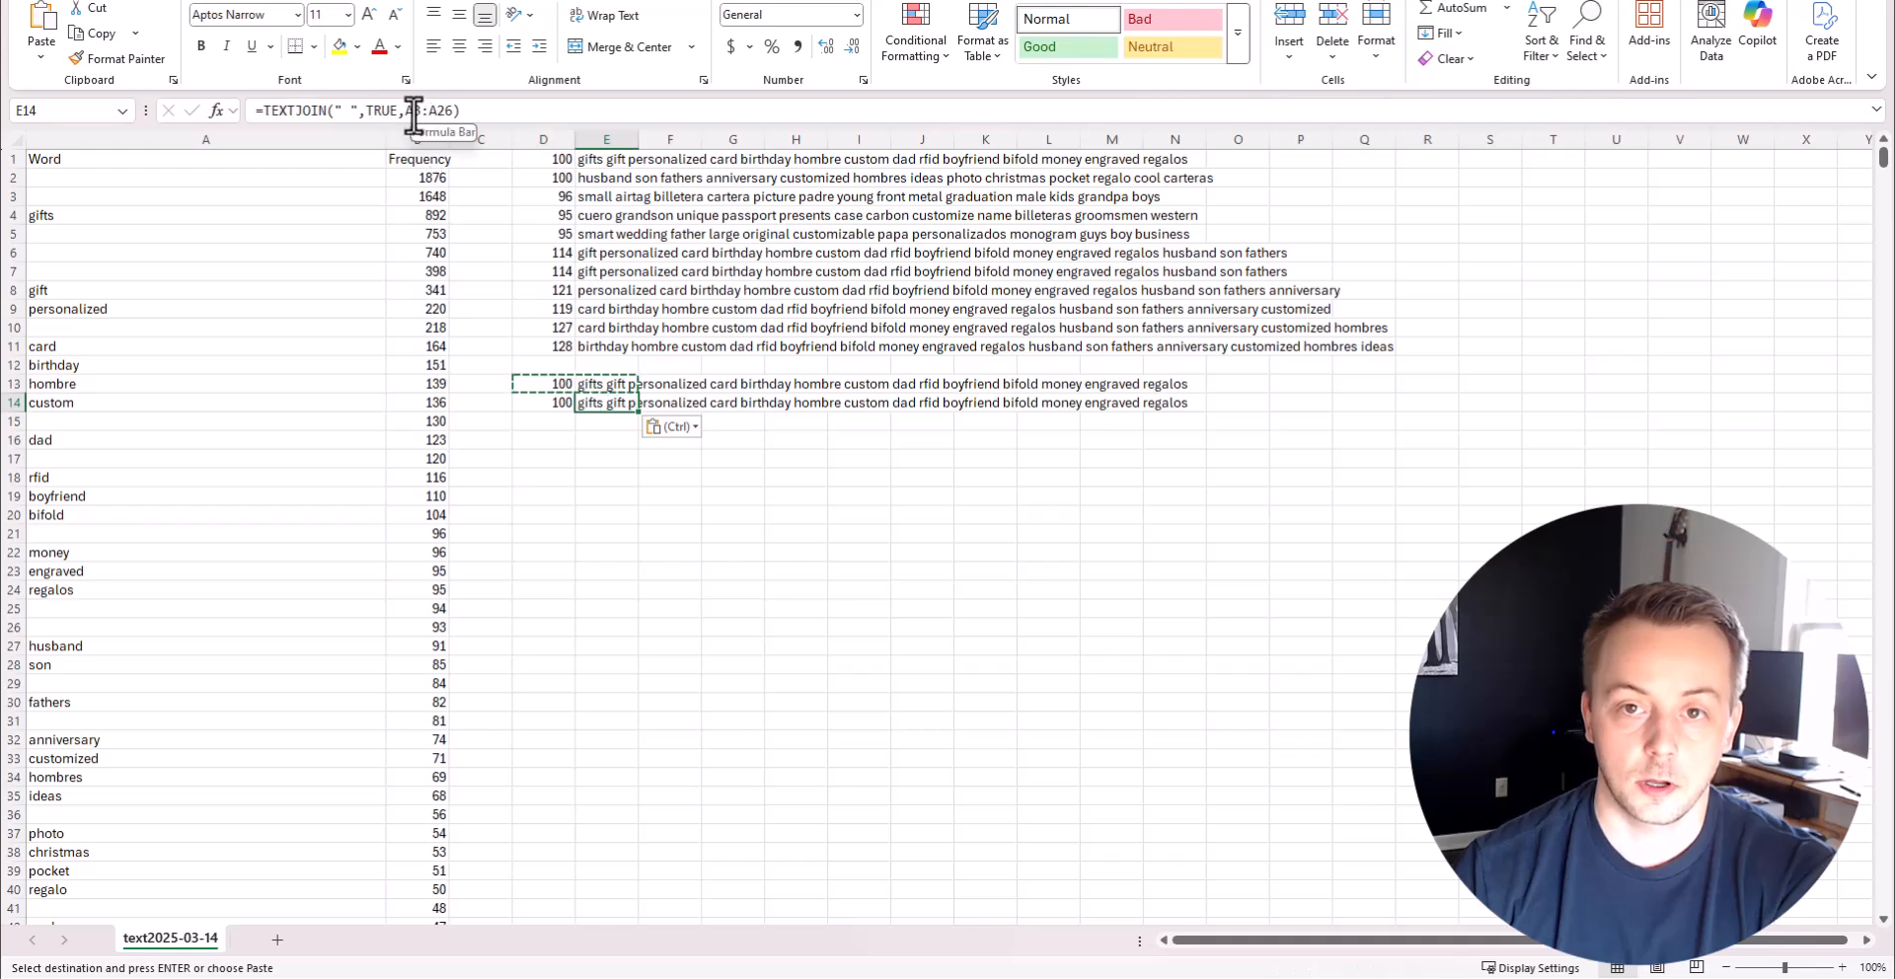
pyautogui.doubleClick(422, 113)
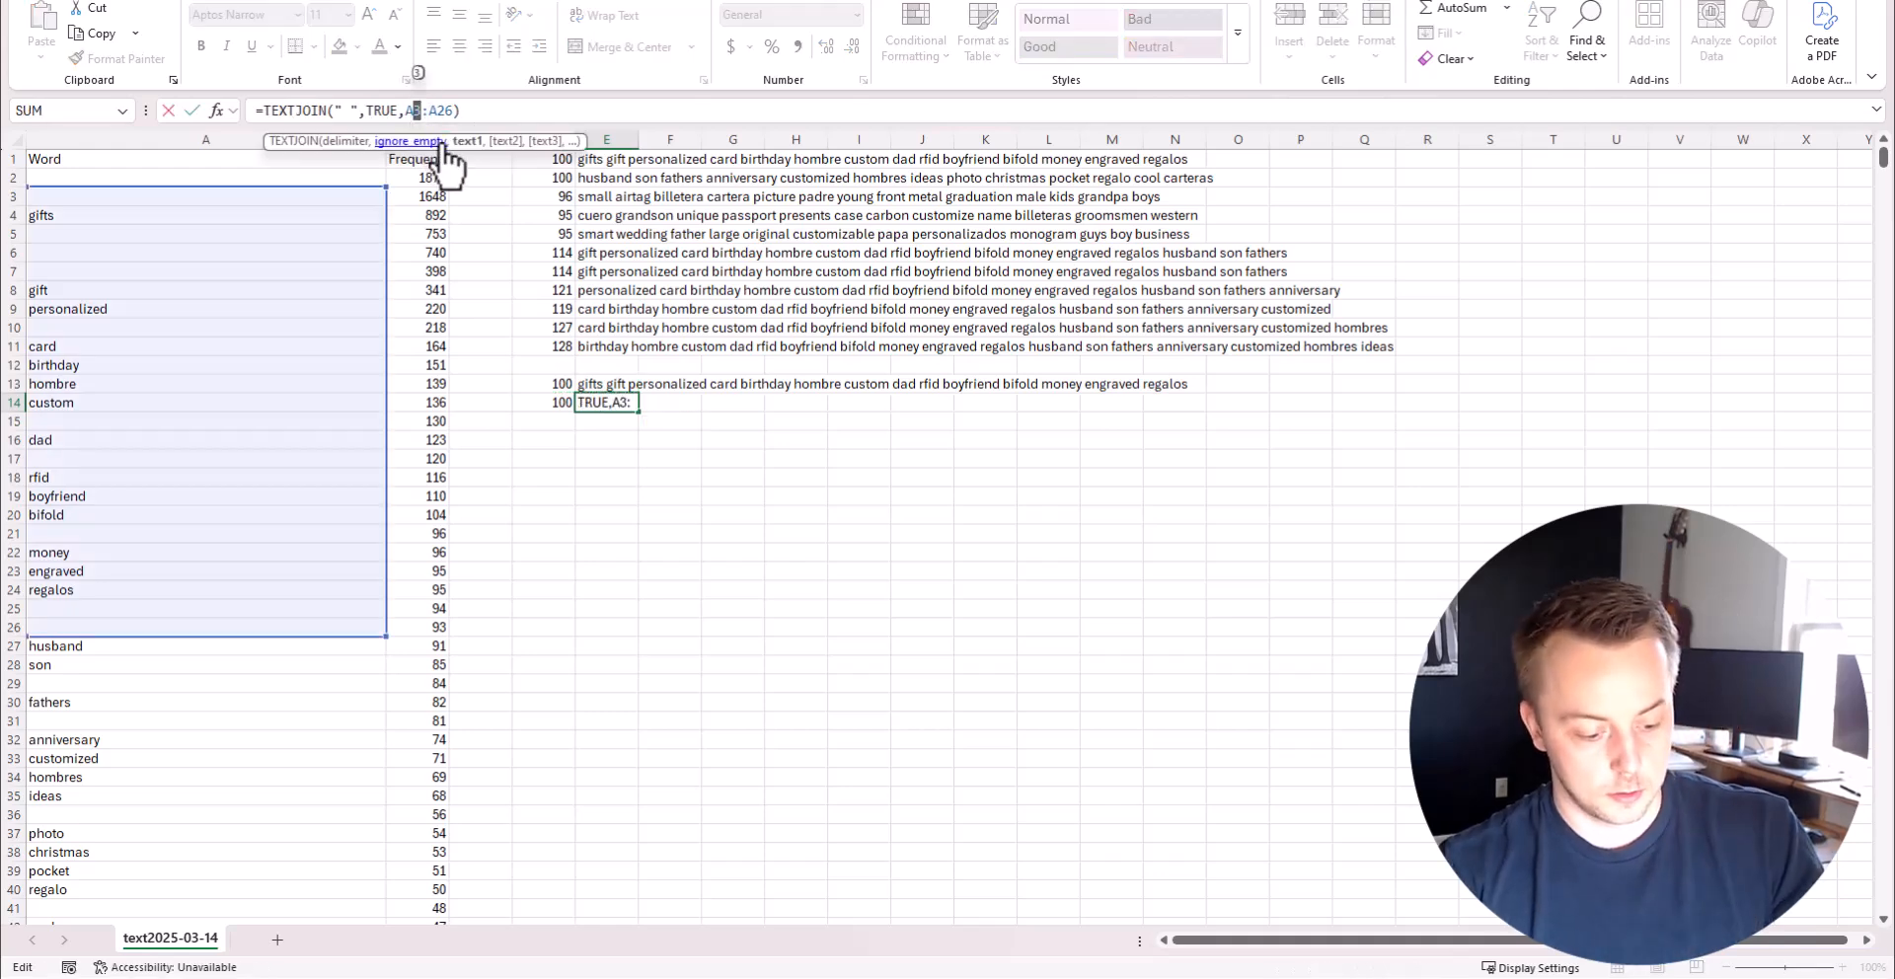
pyautogui.write('A26')
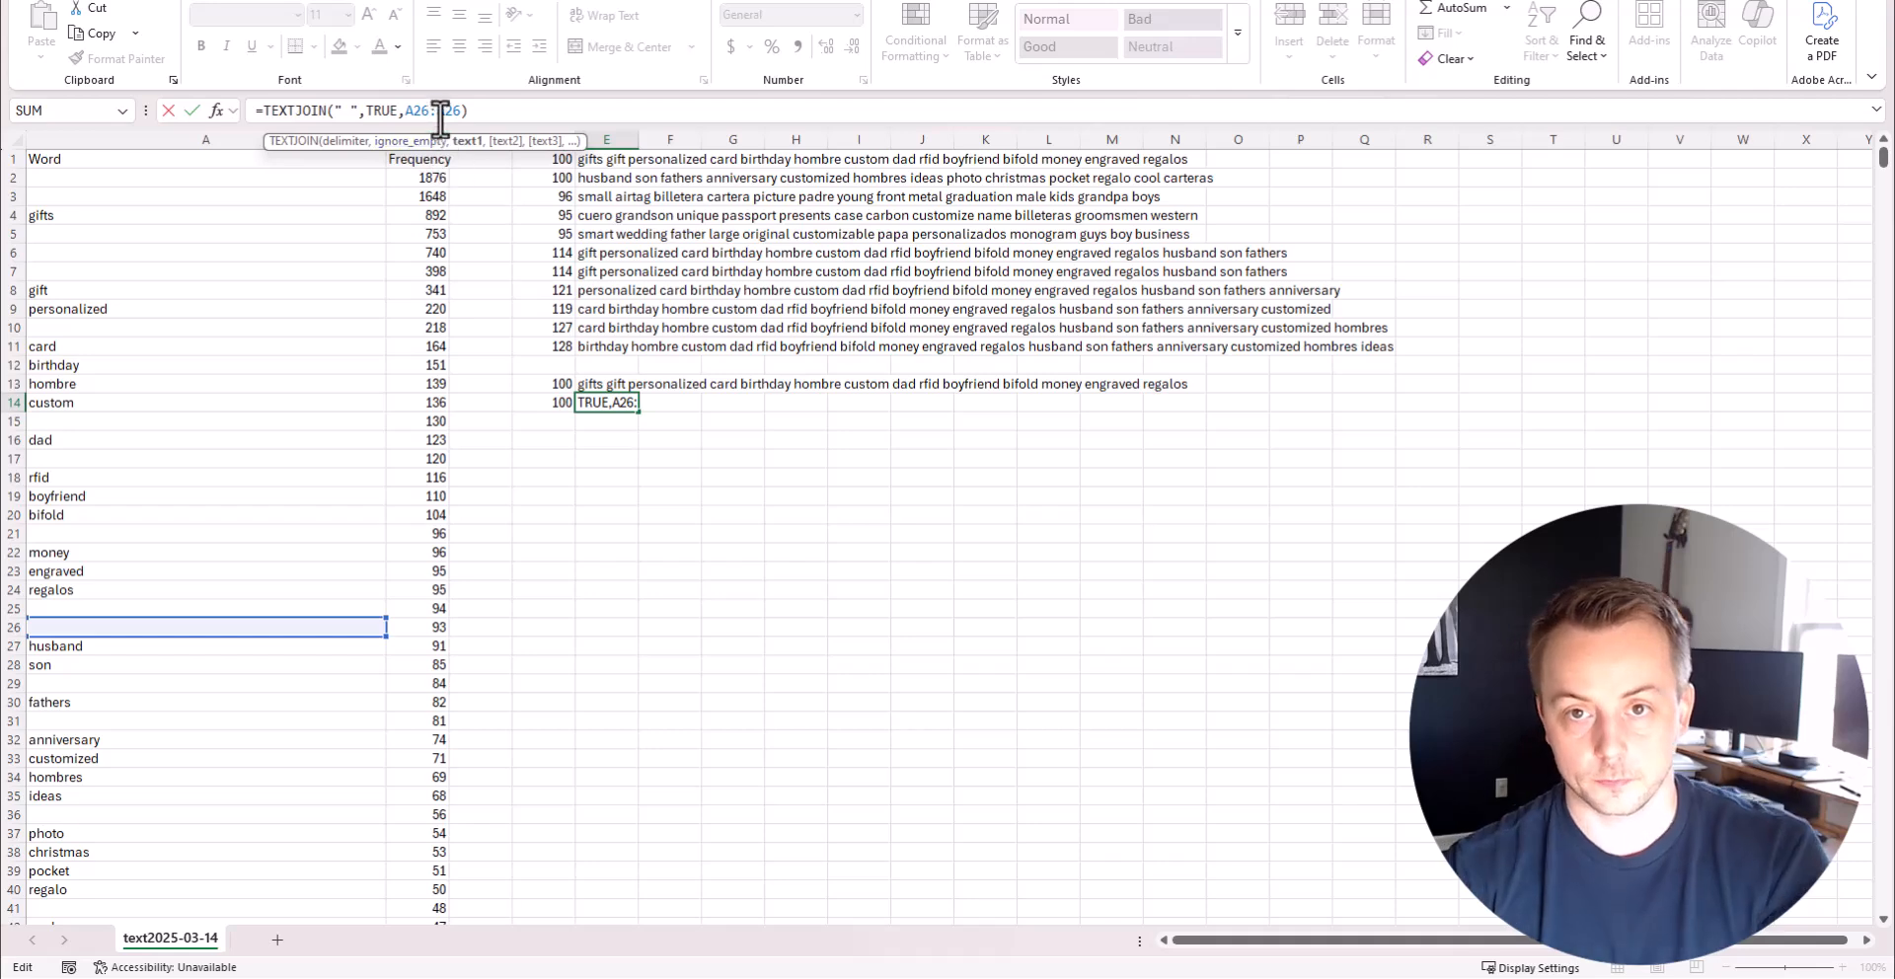
pyautogui.moveTo(445, 110); pyautogui.dragTo(454, 110)
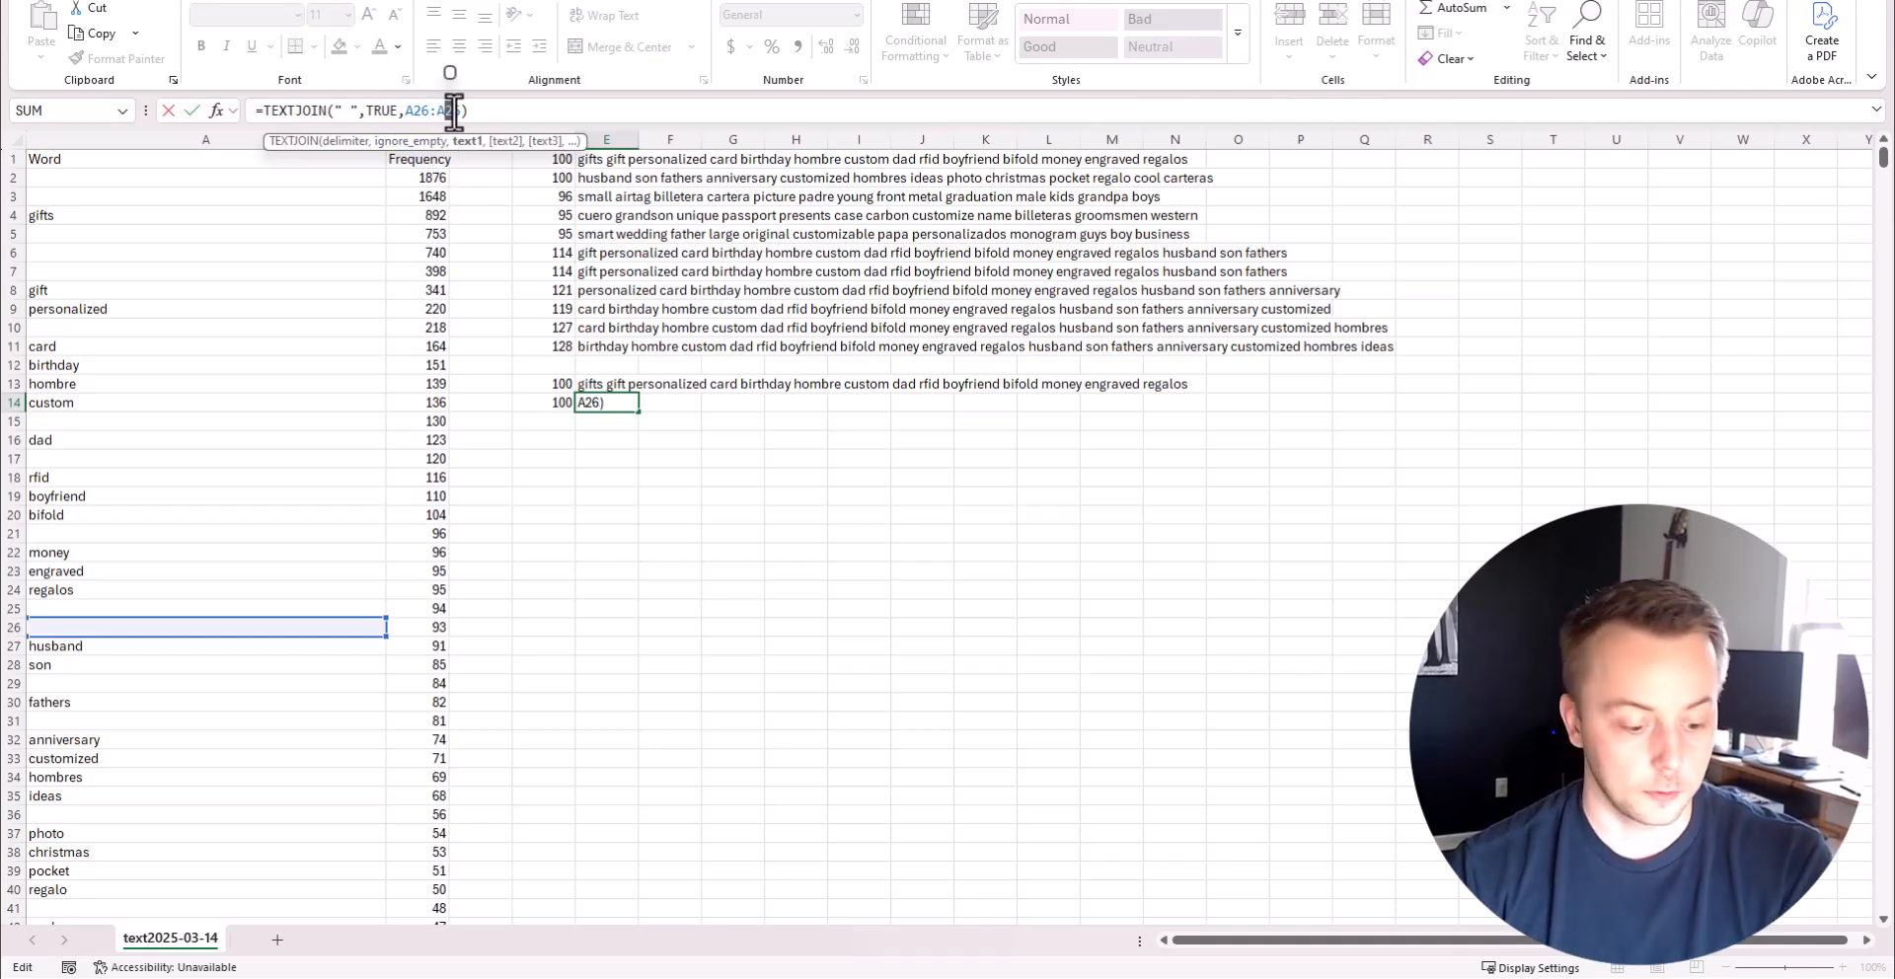
pyautogui.write('3')
pyautogui.press('Return')
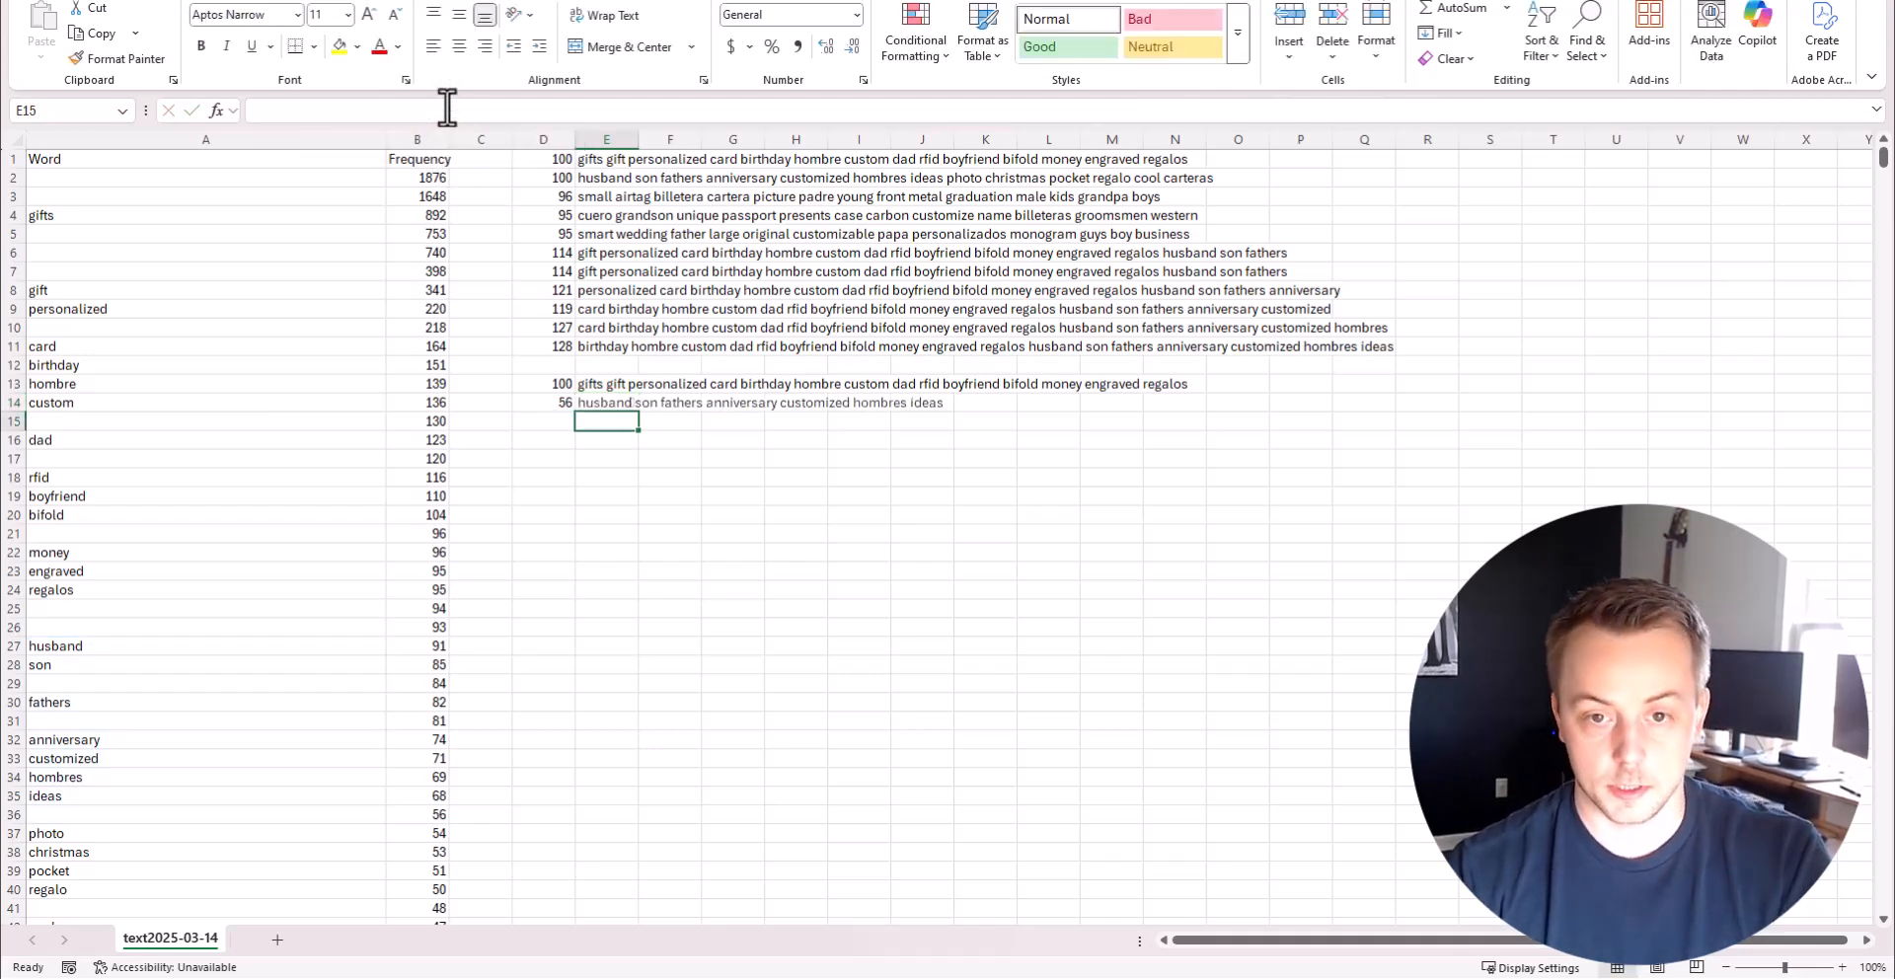
# Adjust the end of the TEXTJOIN range in cell E14 so the phrase ends with "carteras" and stays within 100 characters.
pyautogui.click(543, 403)
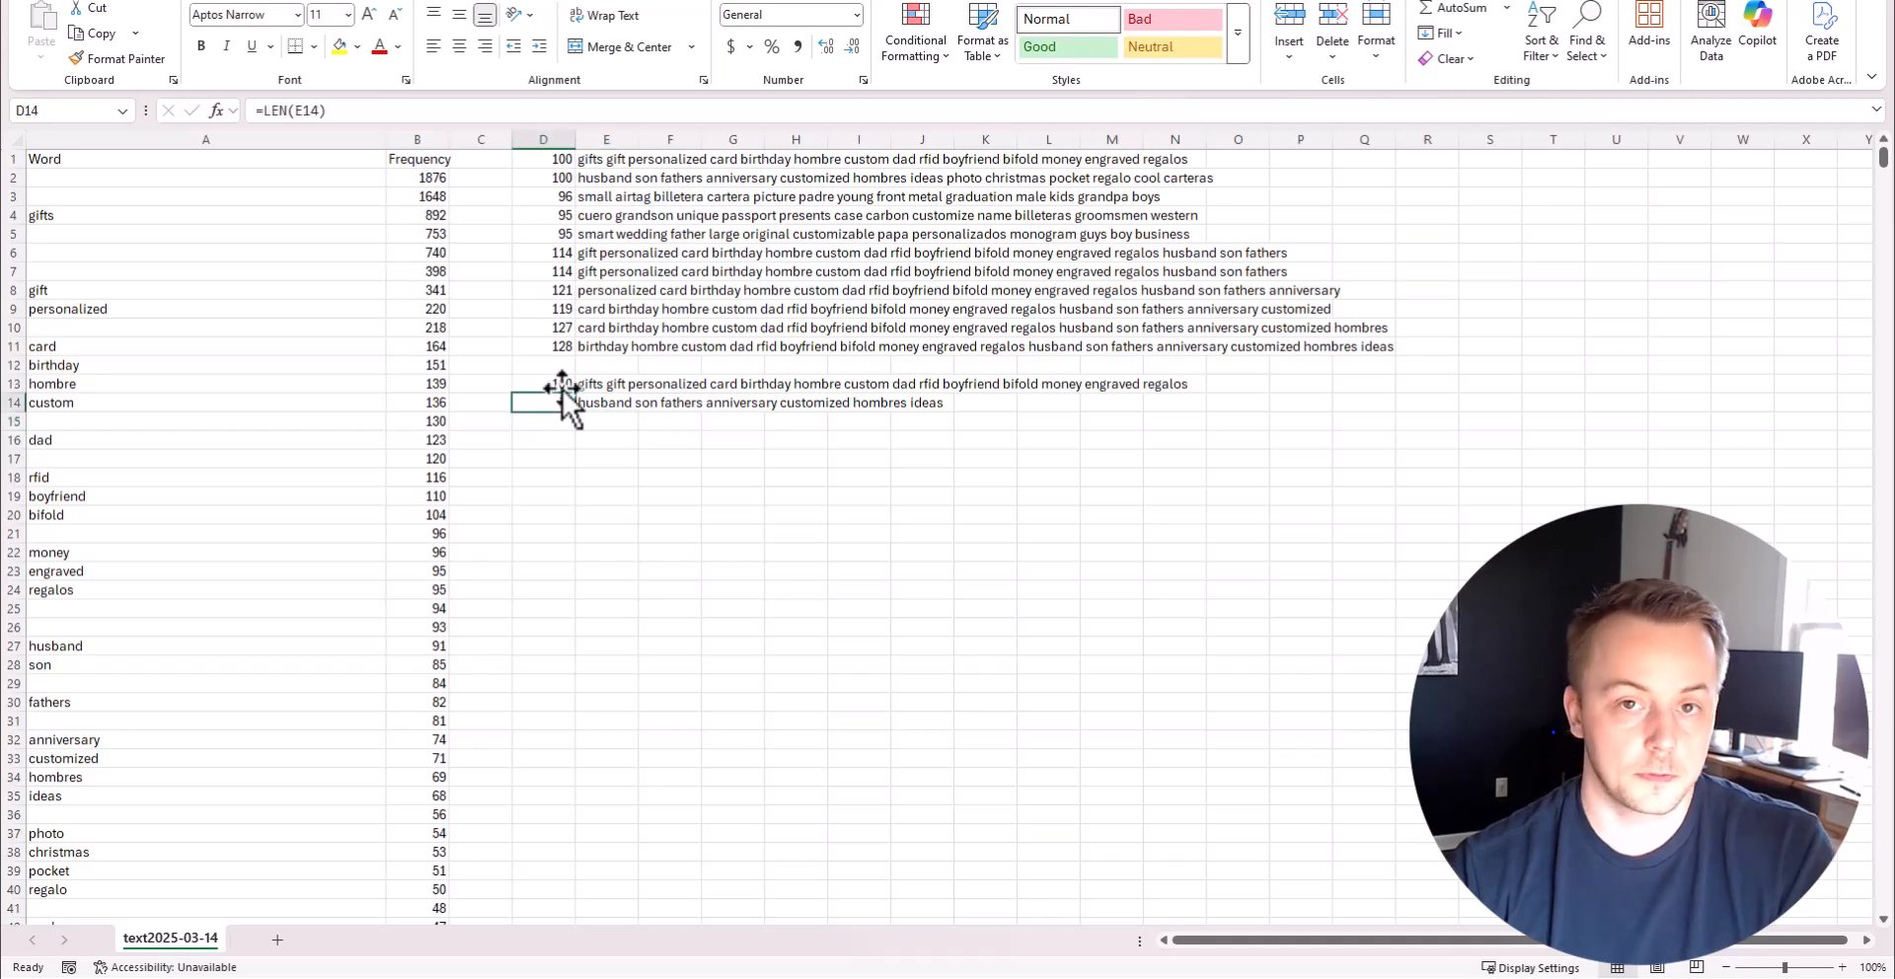
pyautogui.click(605, 403)
pyautogui.moveTo(445, 111); pyautogui.dragTo(454, 111)
pyautogui.write('4')
pyautogui.press('Return')
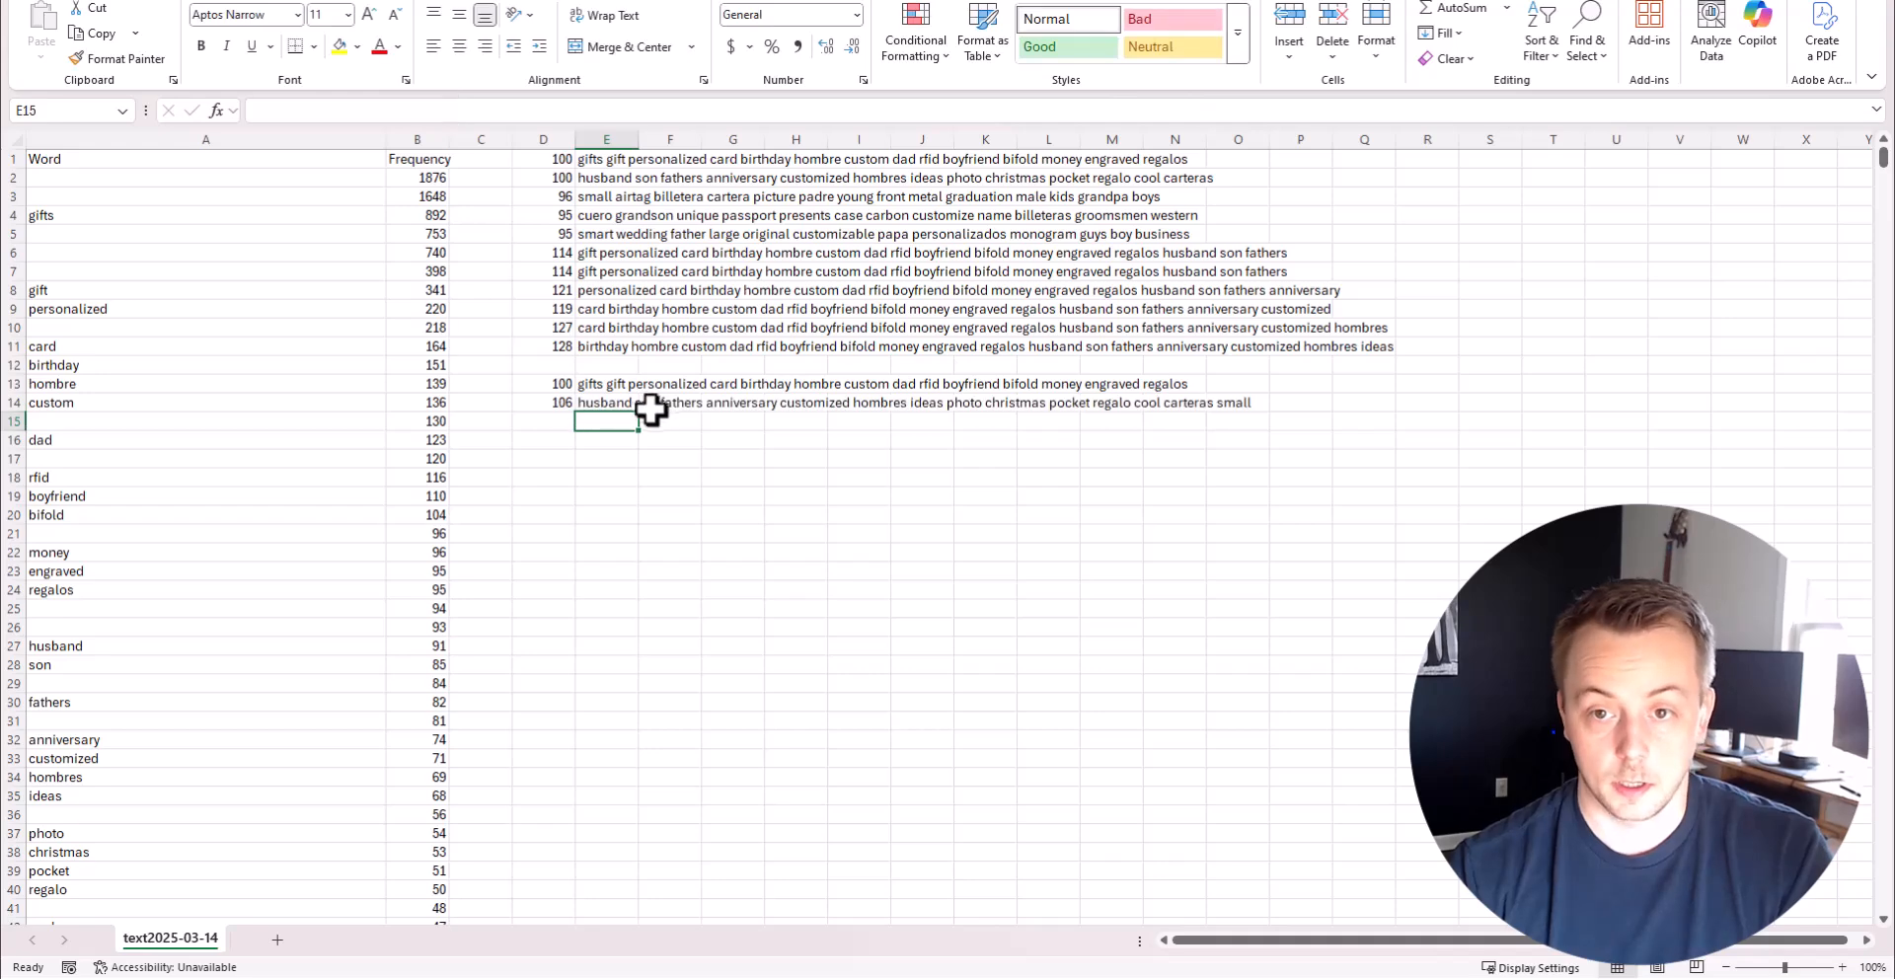
pyautogui.click(626, 403)
pyautogui.click(454, 110)
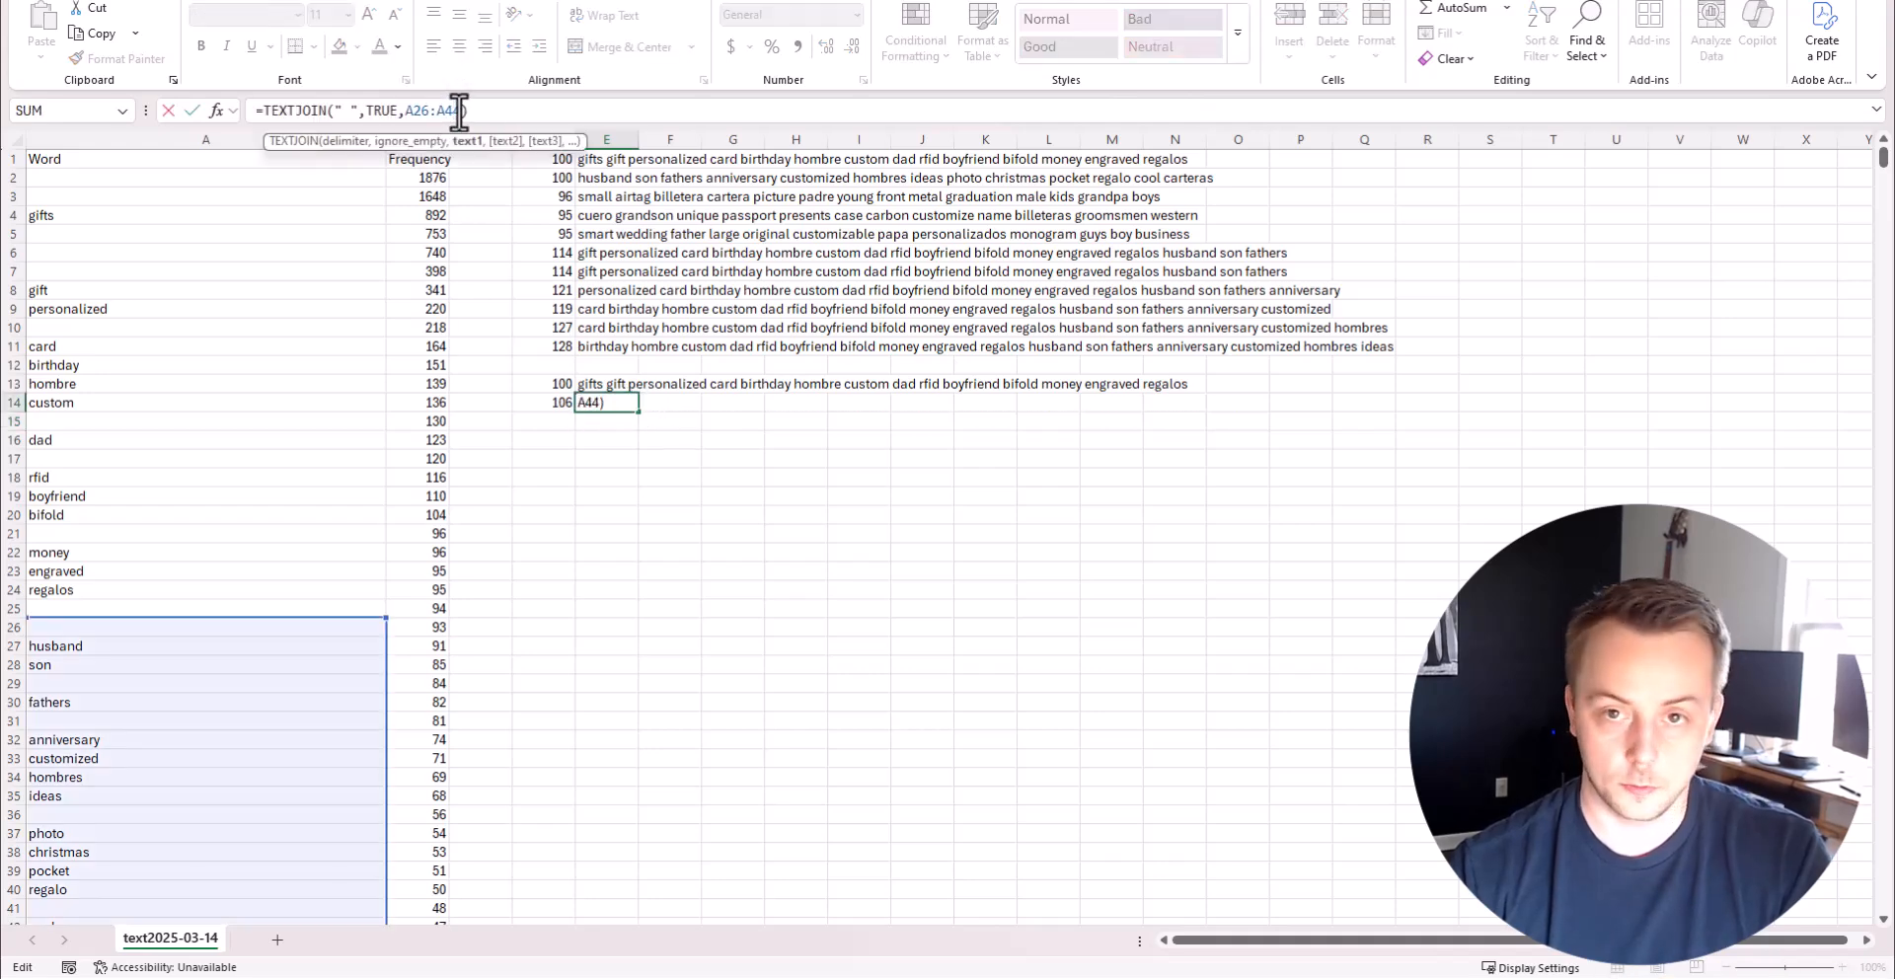
pyautogui.press('Return')
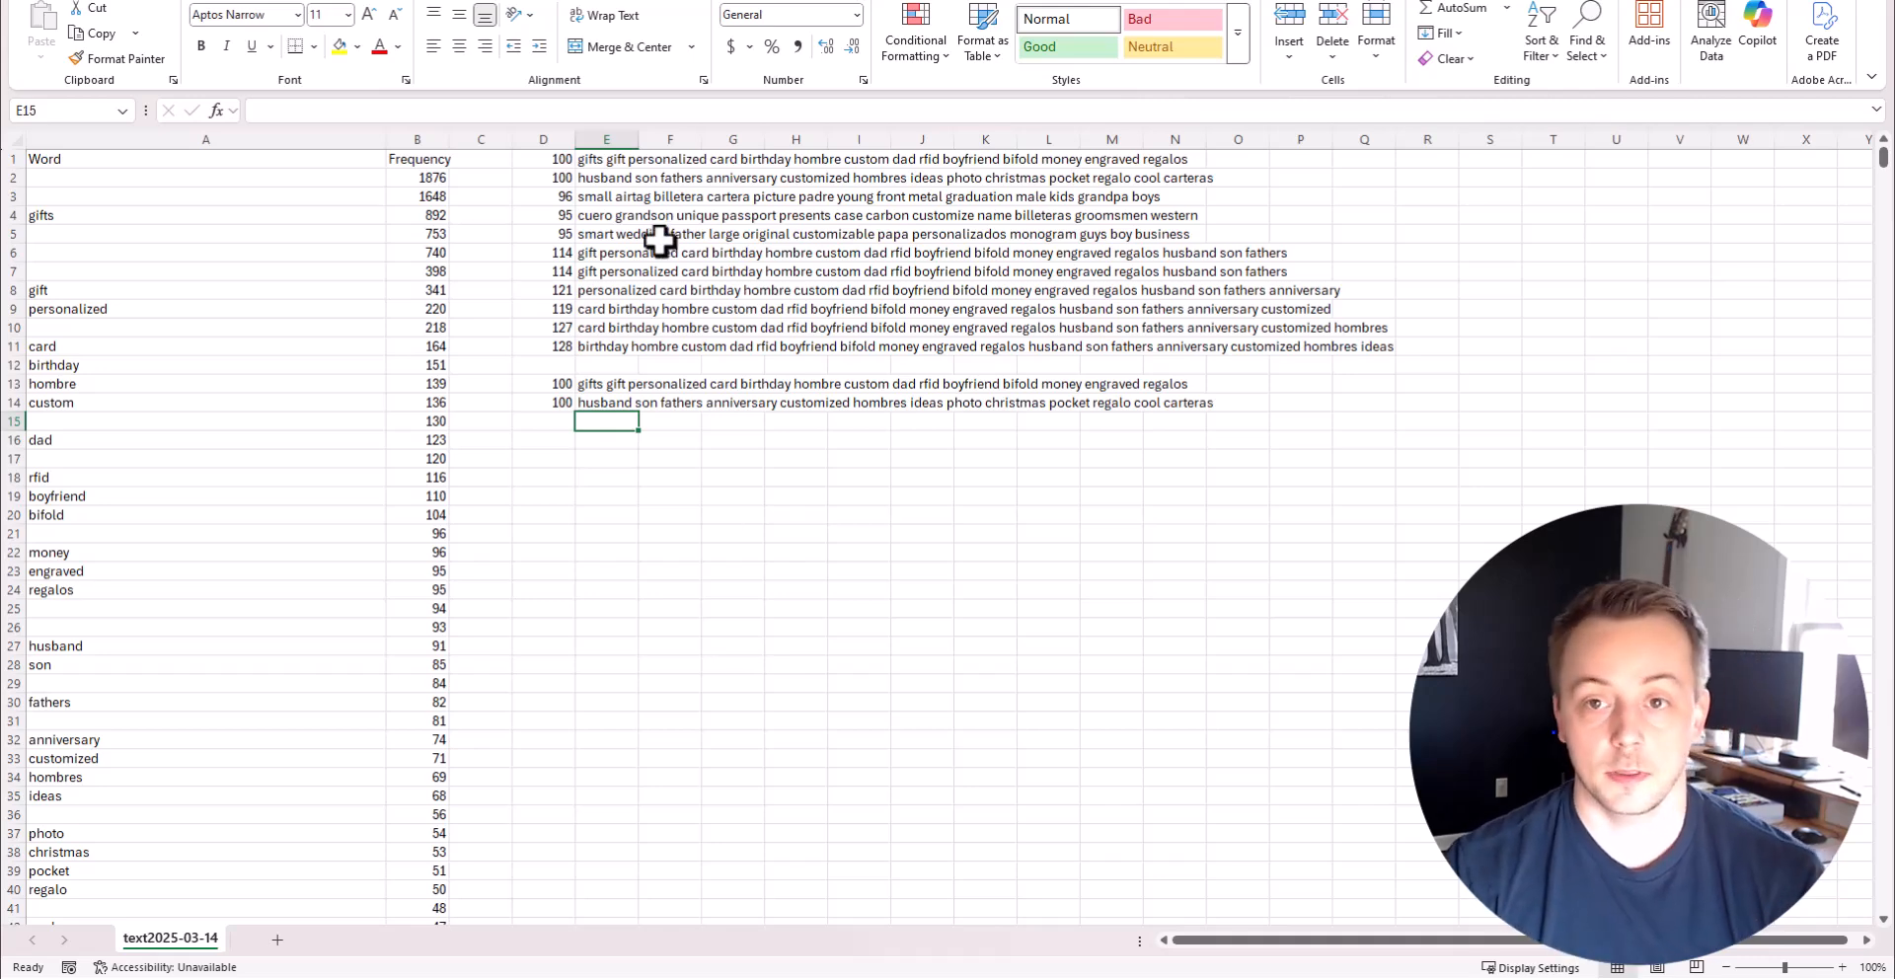
# Copy the keyword phrase in cell E1, switch to Amazon A+ Content Manager, and add the company logo image with that phrase as its image keywords.
pyautogui.click(607, 158)
pyautogui.hotkey('ctrl', 'c')
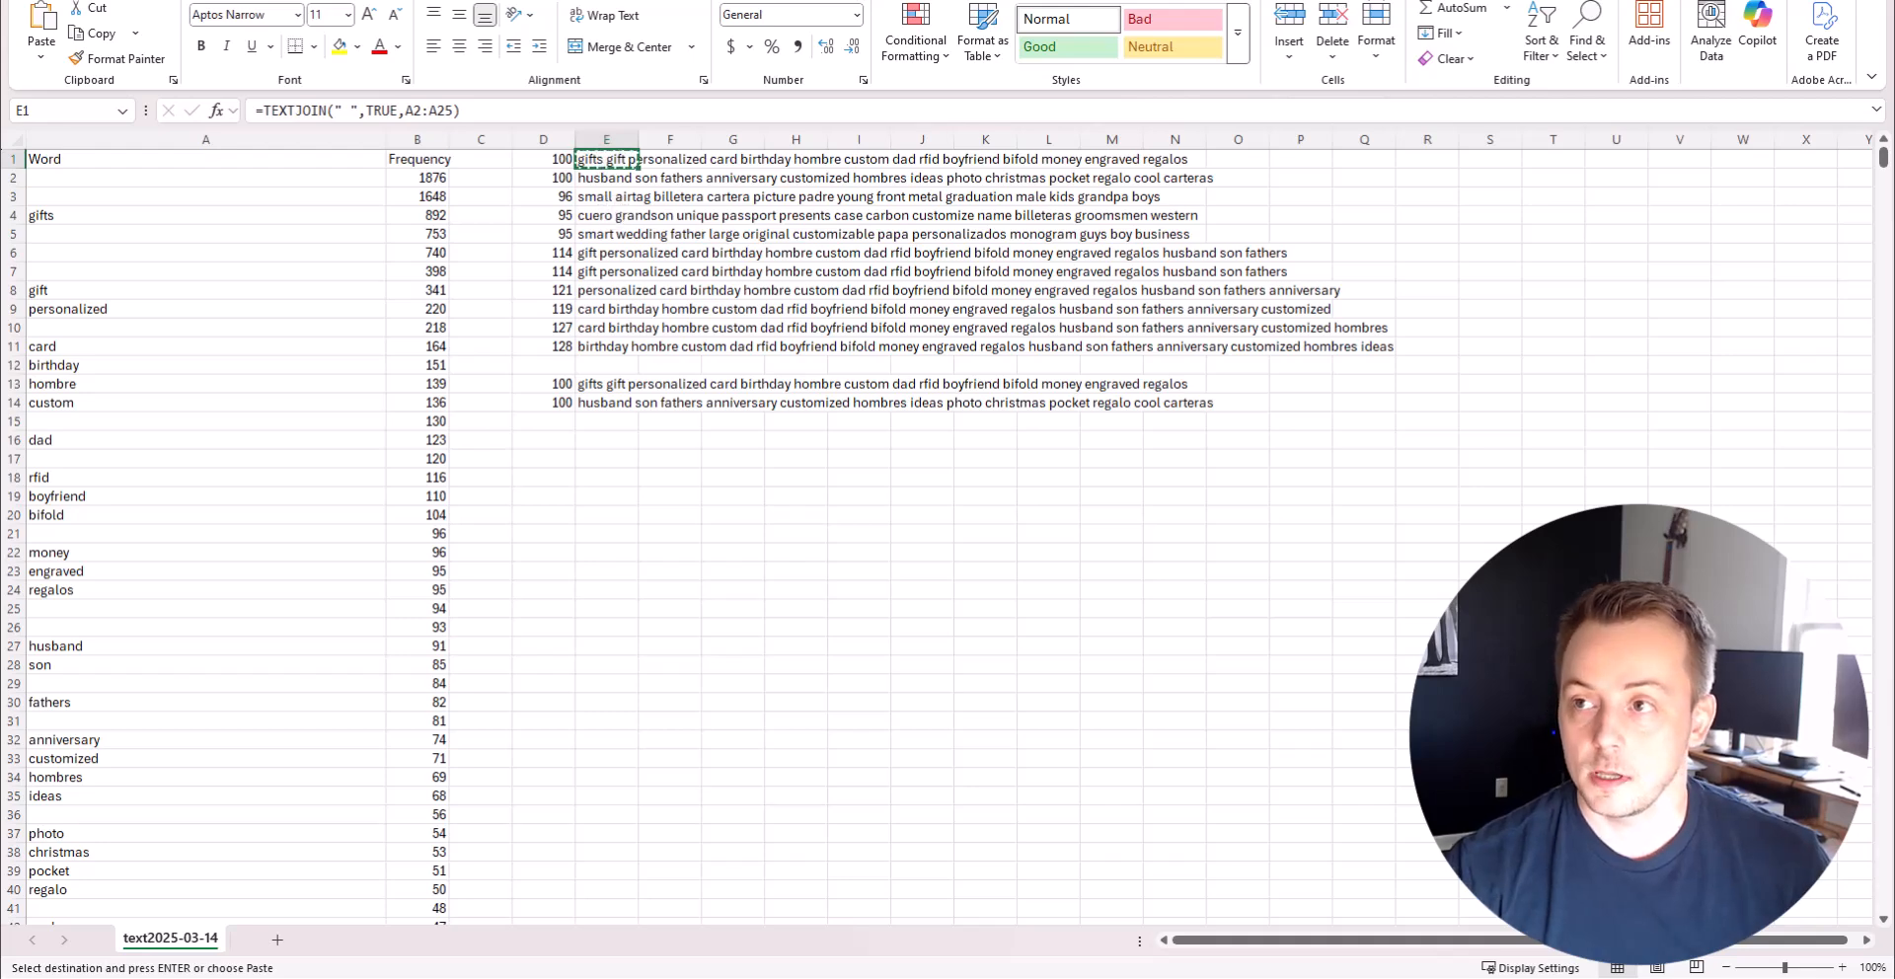
pyautogui.hotkey('alt', 'Tab')
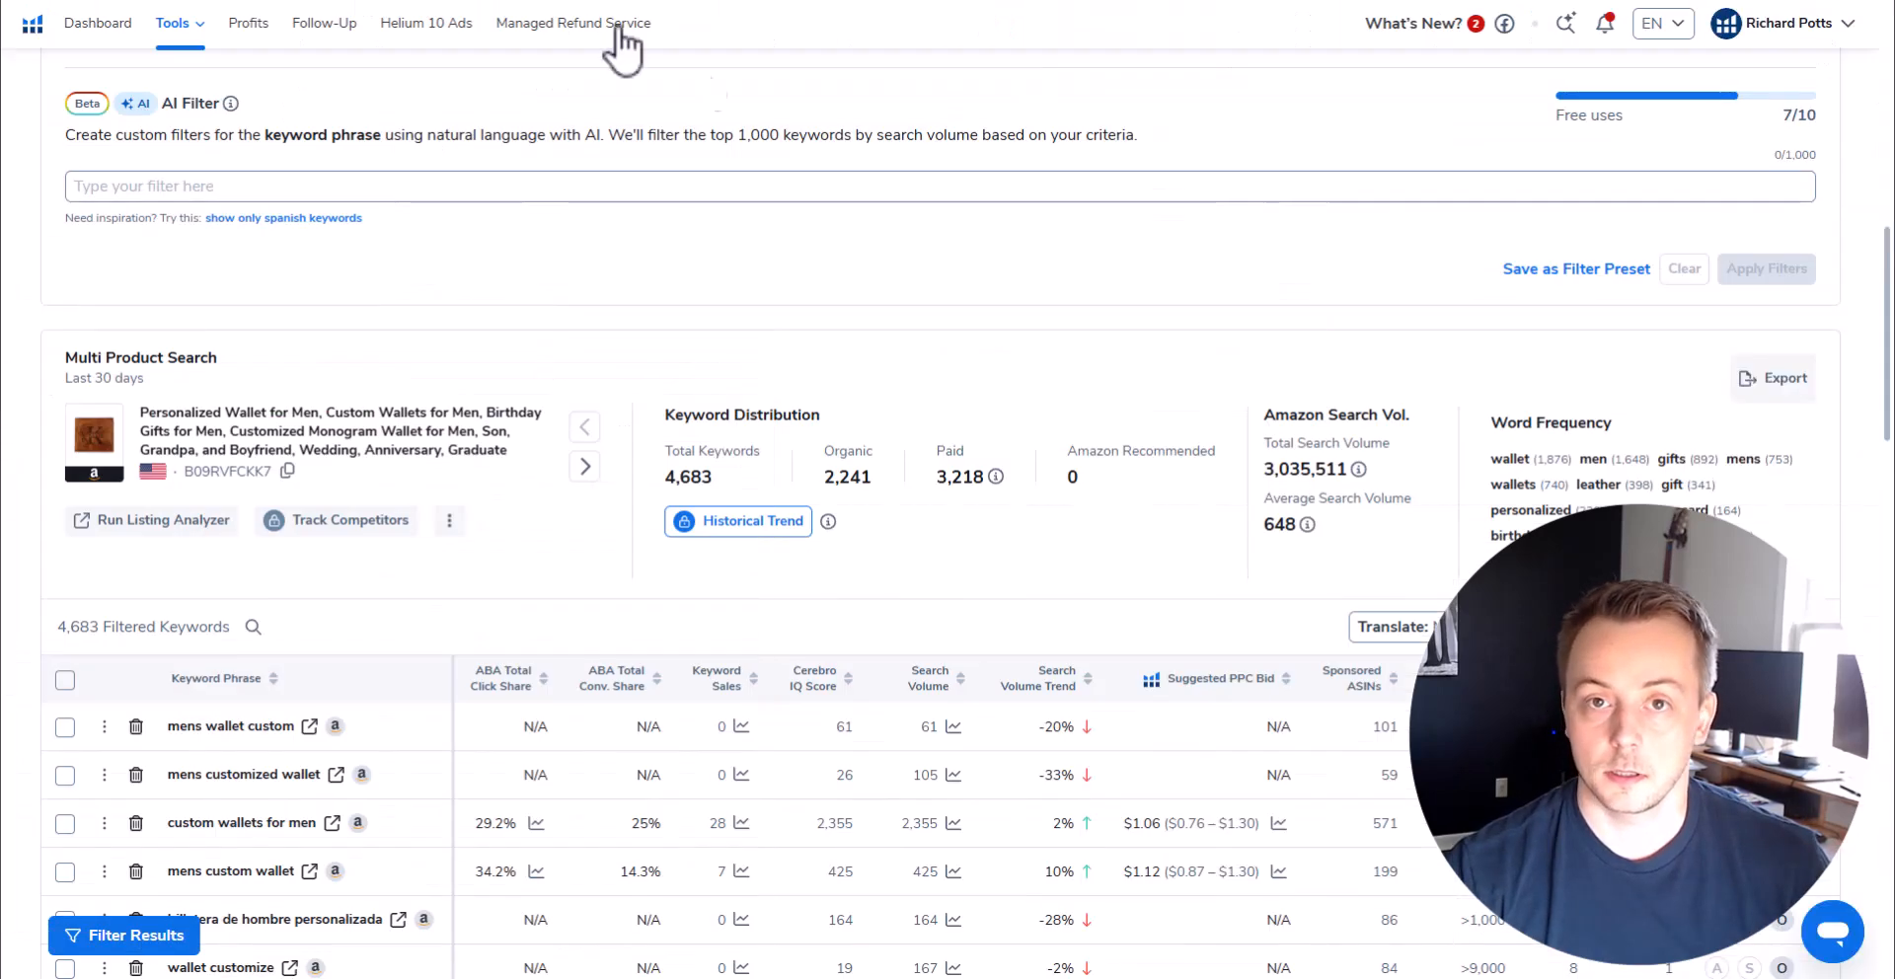
pyautogui.click(424, 2)
pyautogui.moveTo(671, 630); pyautogui.dragTo(583, 632)
pyautogui.hotkey('ctrl', 'v')
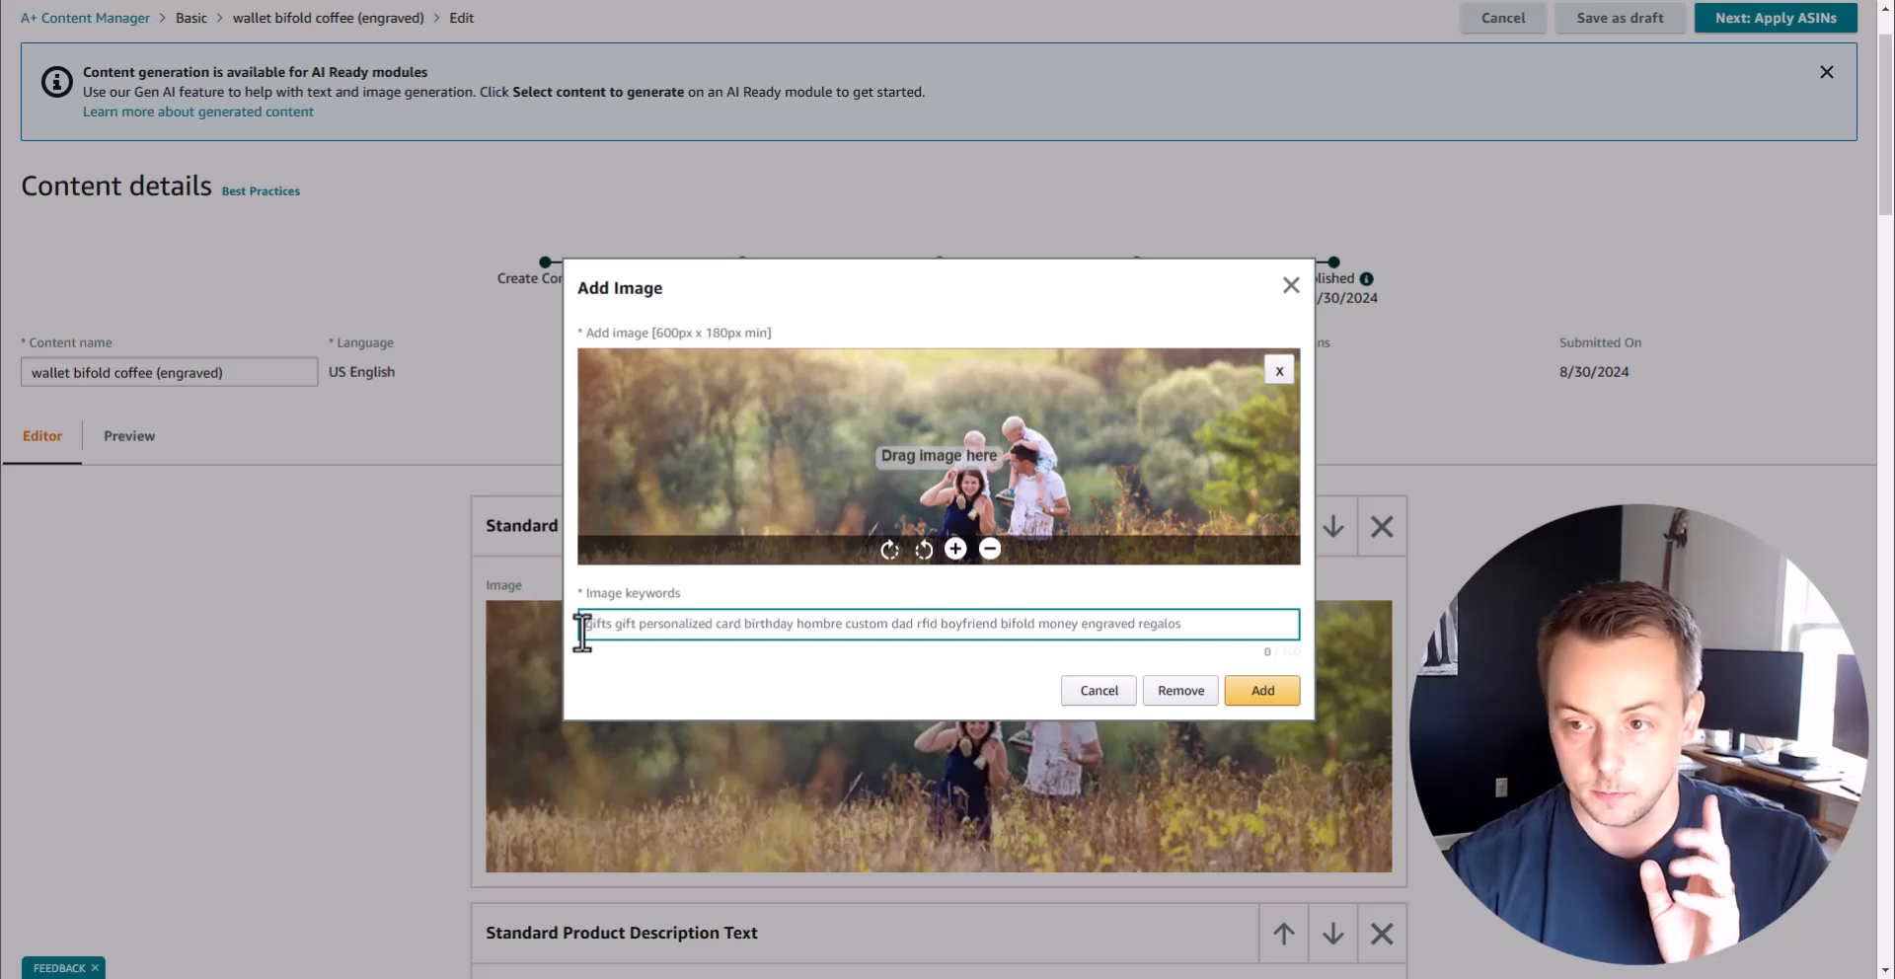
pyautogui.click(1271, 691)
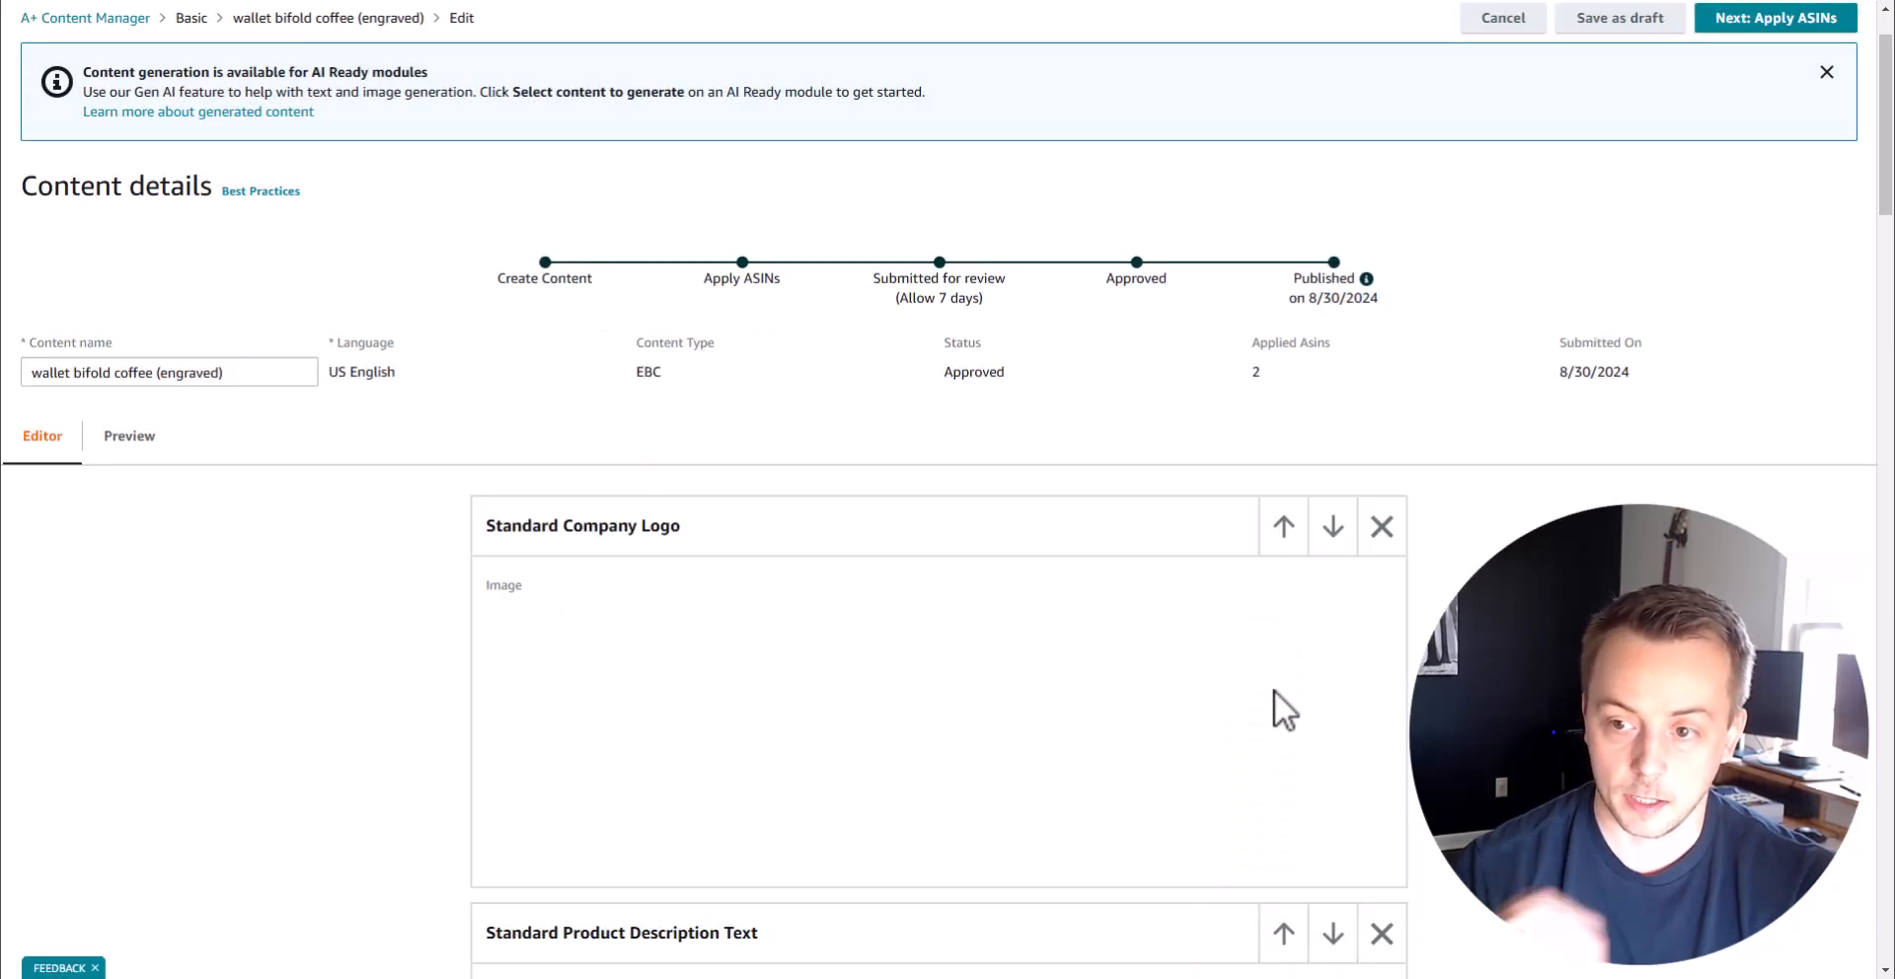